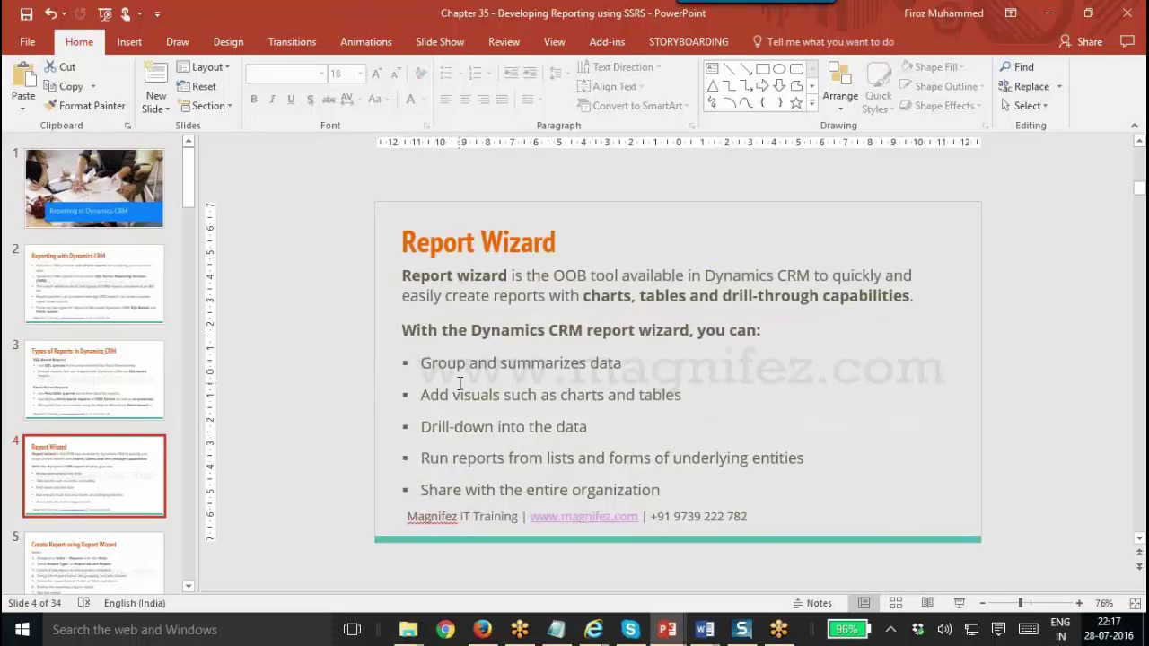
# Switch to the Dynamics CRM reports page in Firefox and go to the start of the Available Reports list
pyautogui.click(552, 490)
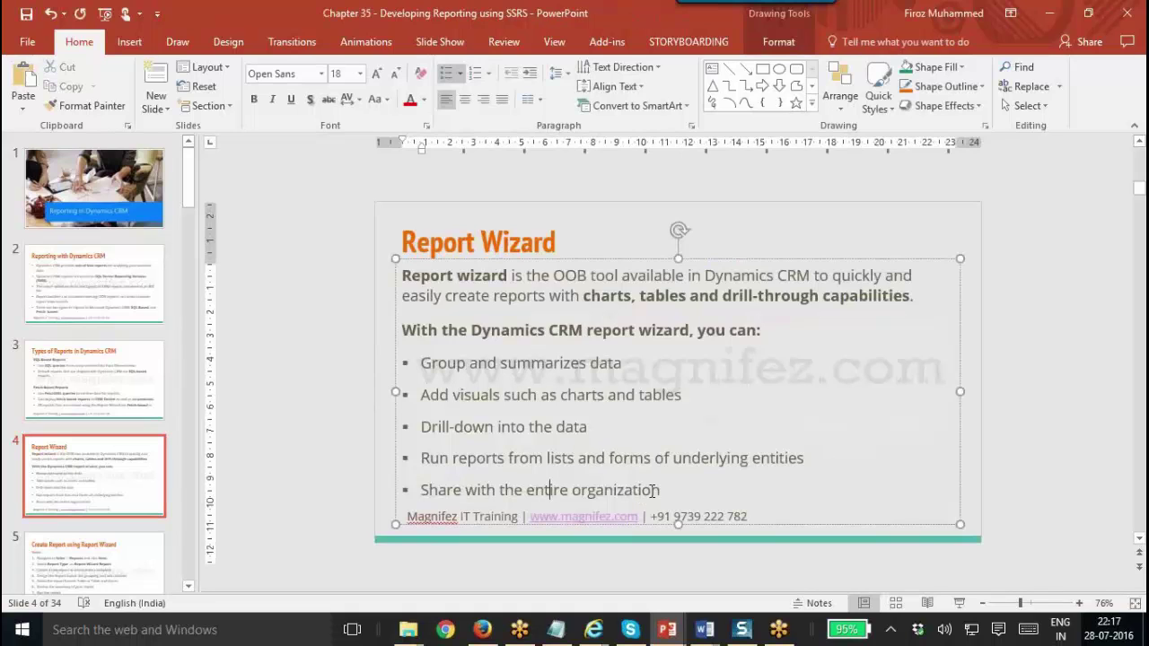
pyautogui.keyDown('ctrl'); pyautogui.click(587, 518); pyautogui.keyUp('ctrl')
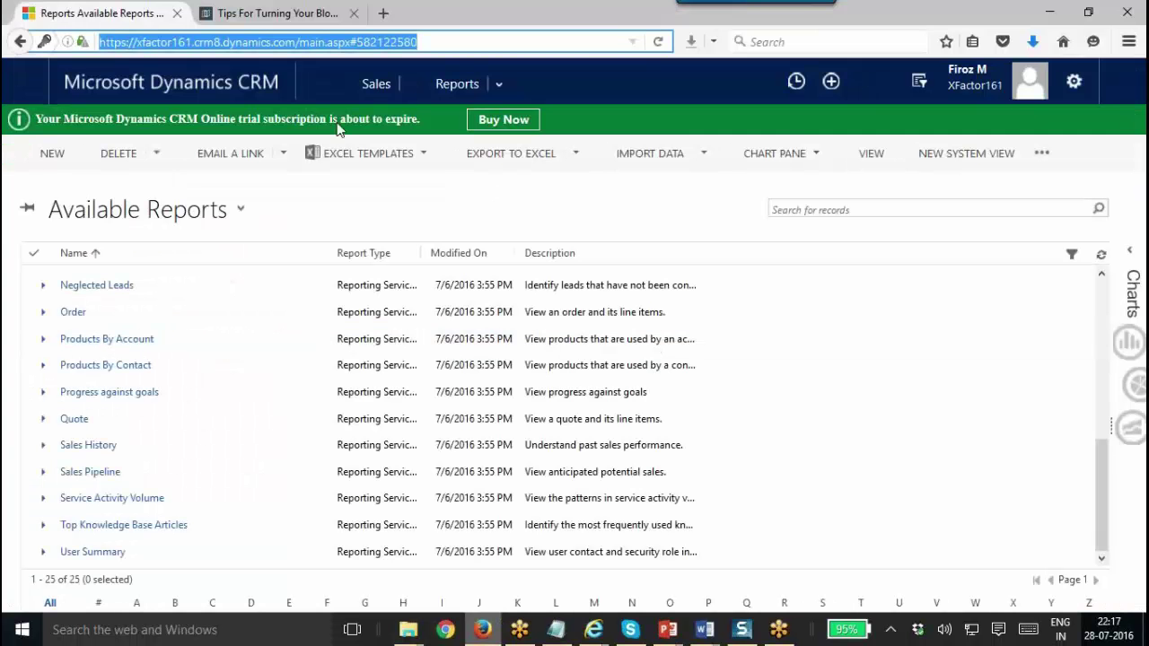
pyautogui.click(406, 88)
pyautogui.click(407, 88)
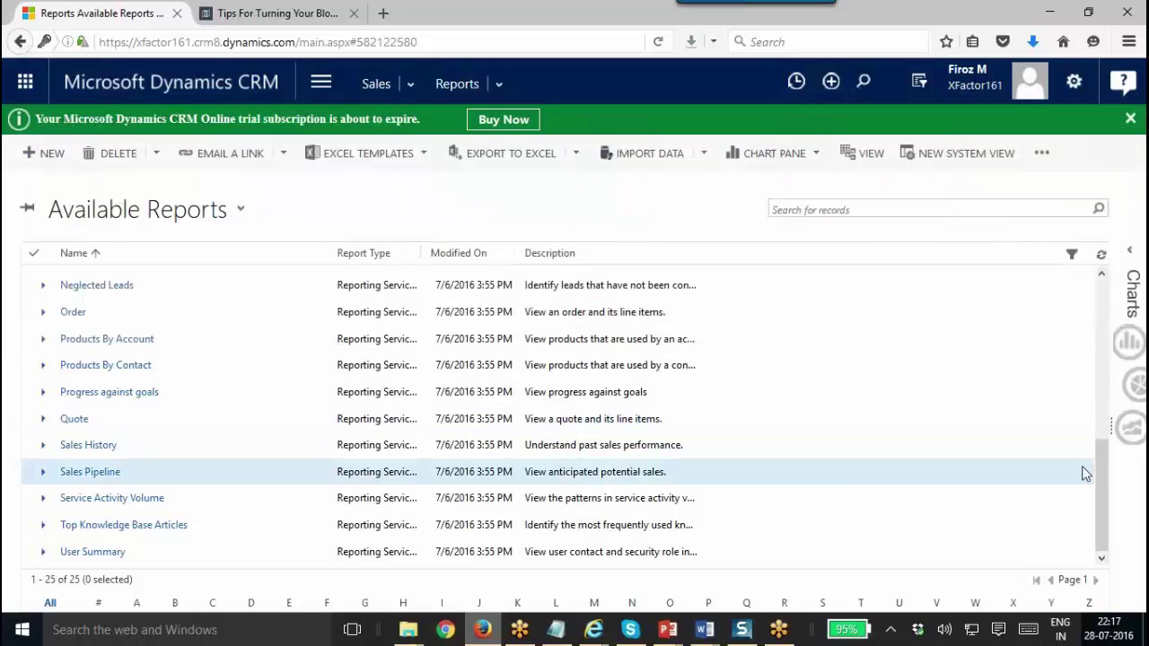
pyautogui.moveTo(1102, 474); pyautogui.dragTo(1069, 282)
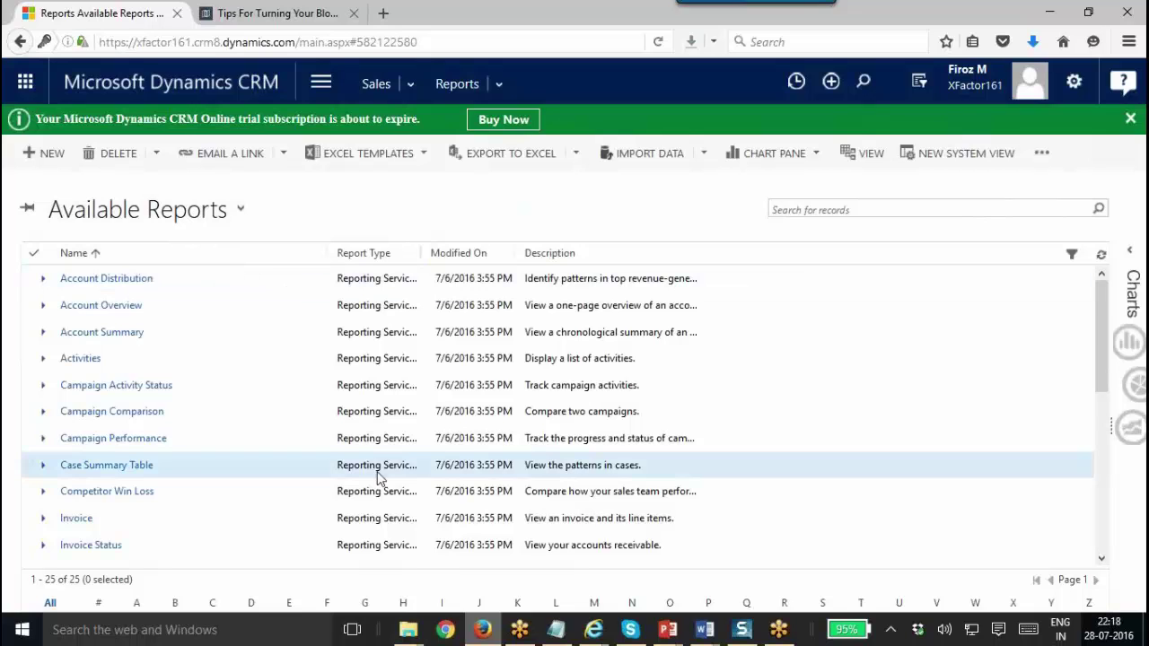
# Run the Account Distribution report with its default filtering criteria and view the result in a maximized window
pyautogui.click(163, 306)
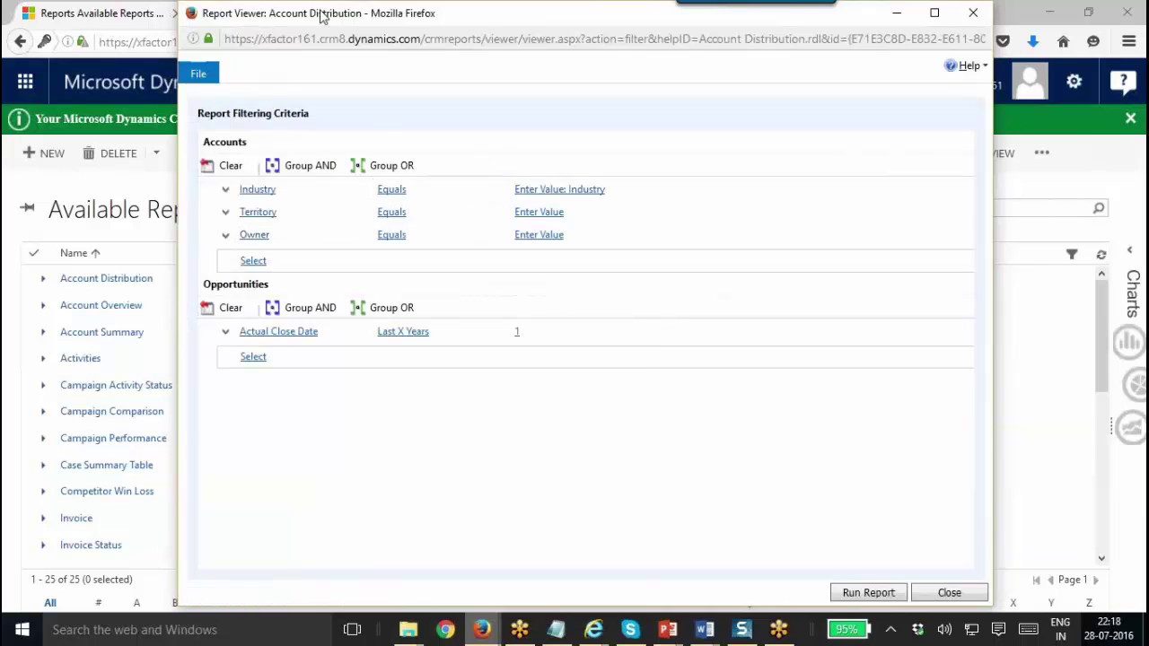
pyautogui.click(387, 187)
pyautogui.click(865, 597)
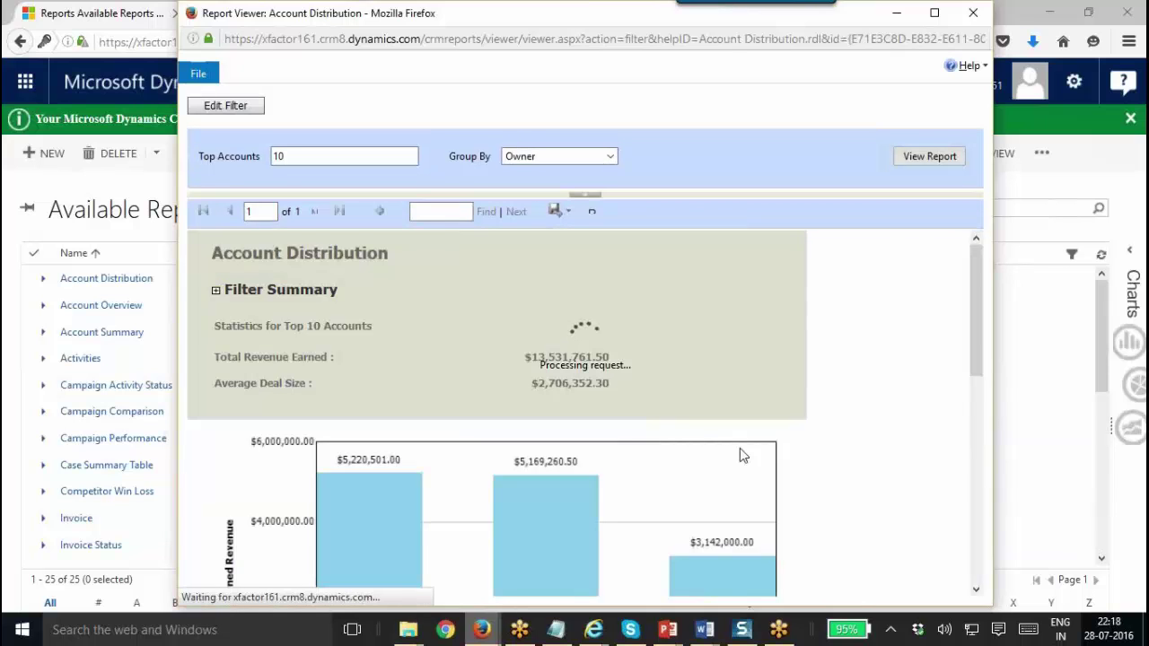
pyautogui.doubleClick(603, 21)
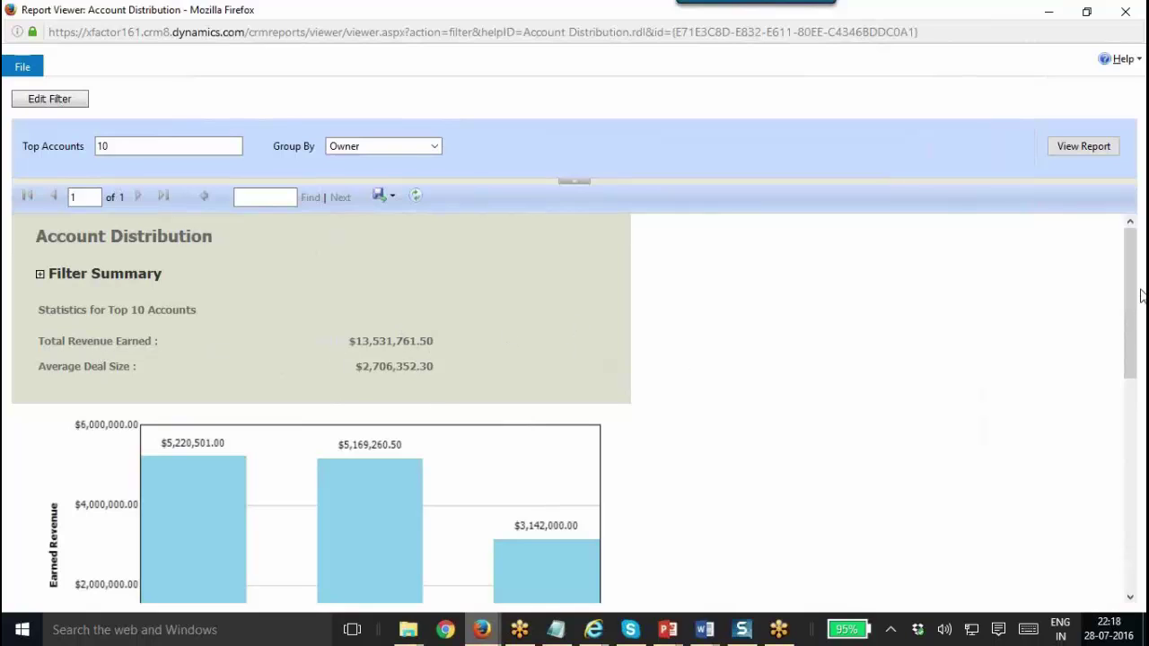
pyautogui.moveTo(1130, 297); pyautogui.dragTo(1051, 165)
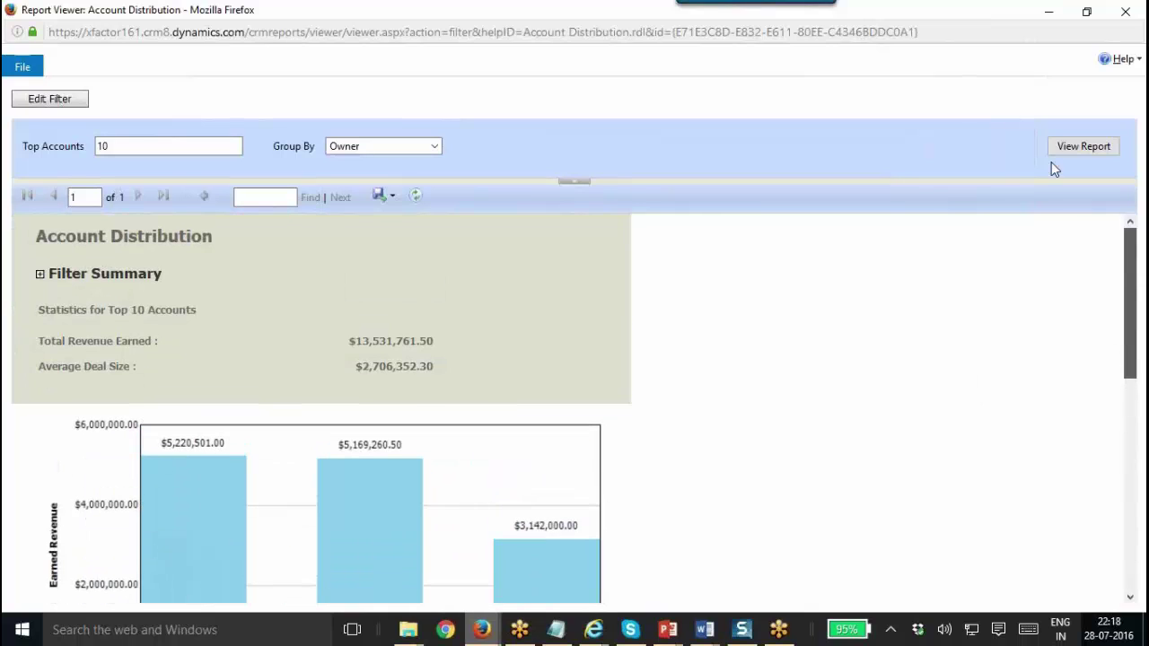
# Open the filtering criteria of the Account Distribution report for review and close the report viewer
pyautogui.click(61, 102)
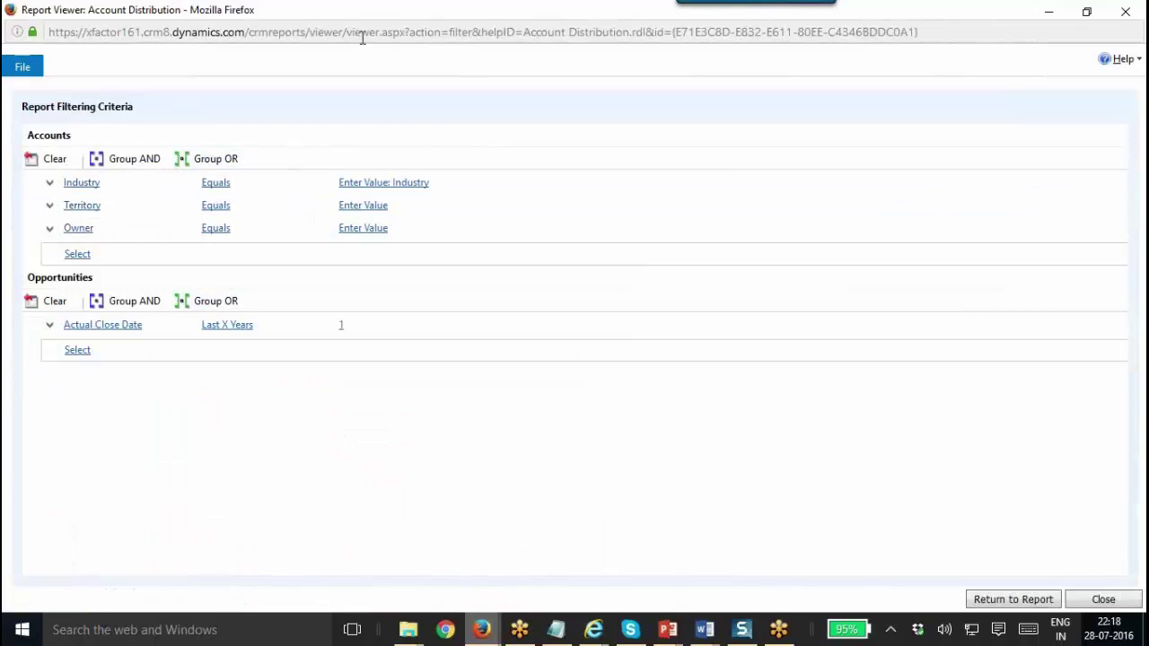
pyautogui.doubleClick(417, 20)
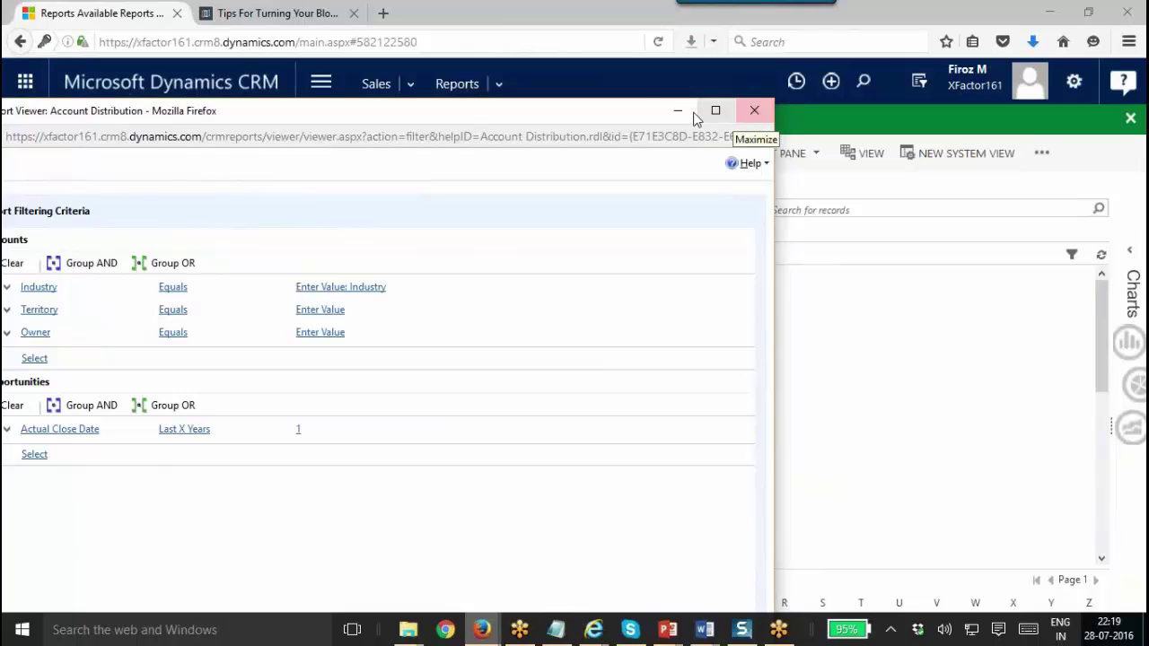
pyautogui.click(754, 113)
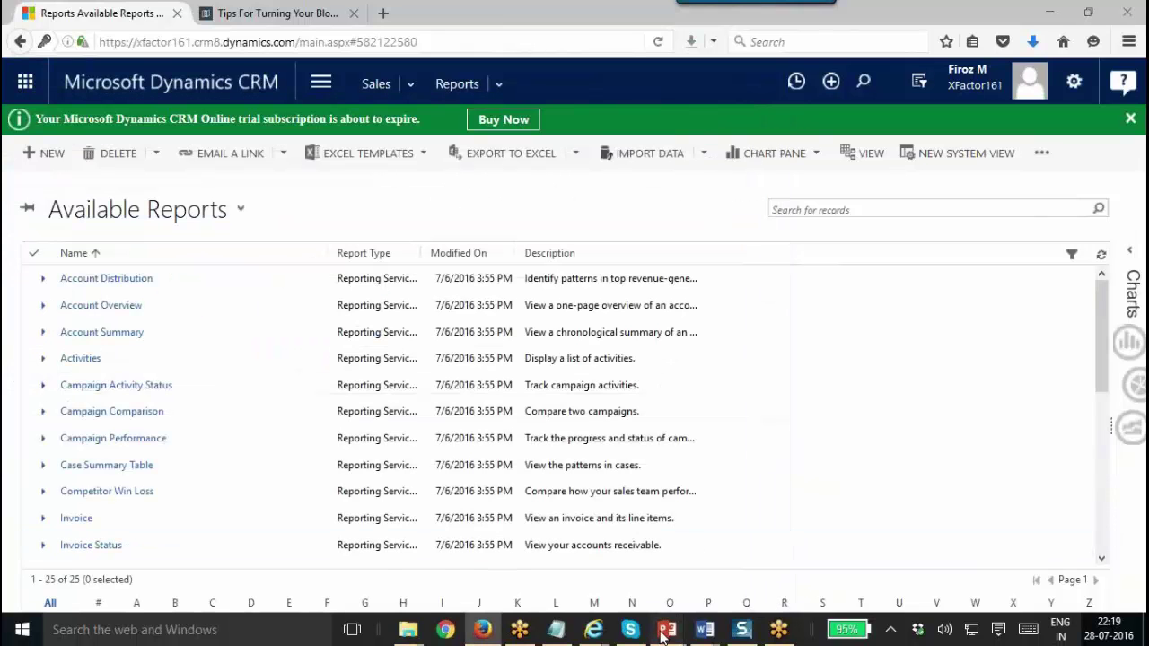
pyautogui.moveTo(668, 629)
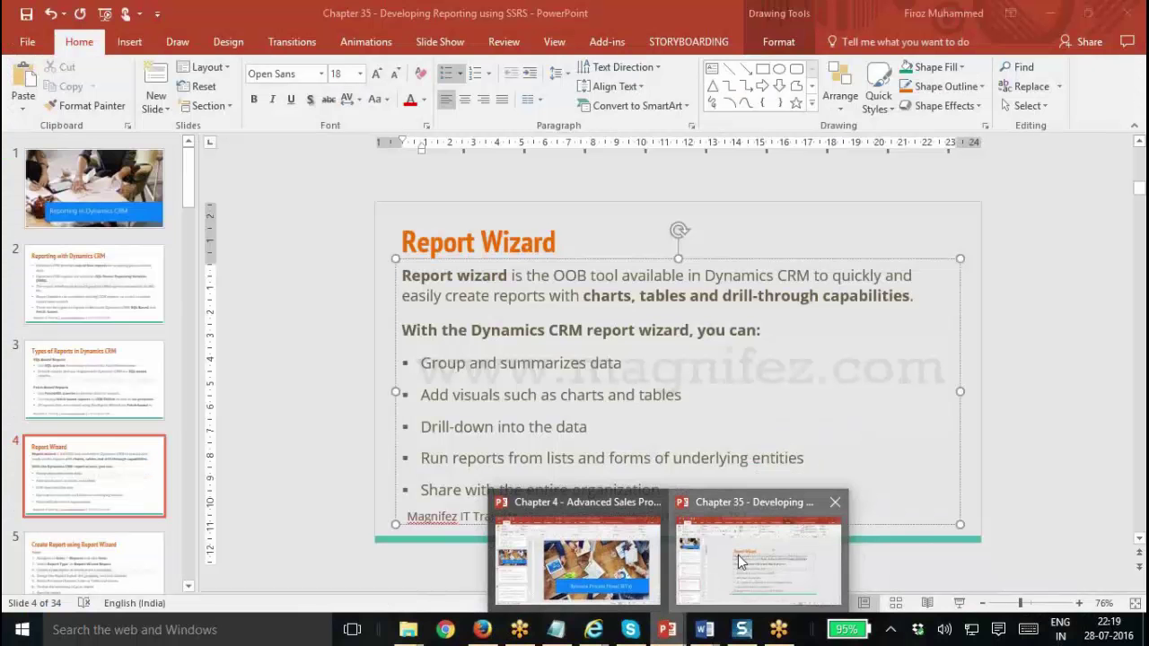
pyautogui.click(738, 561)
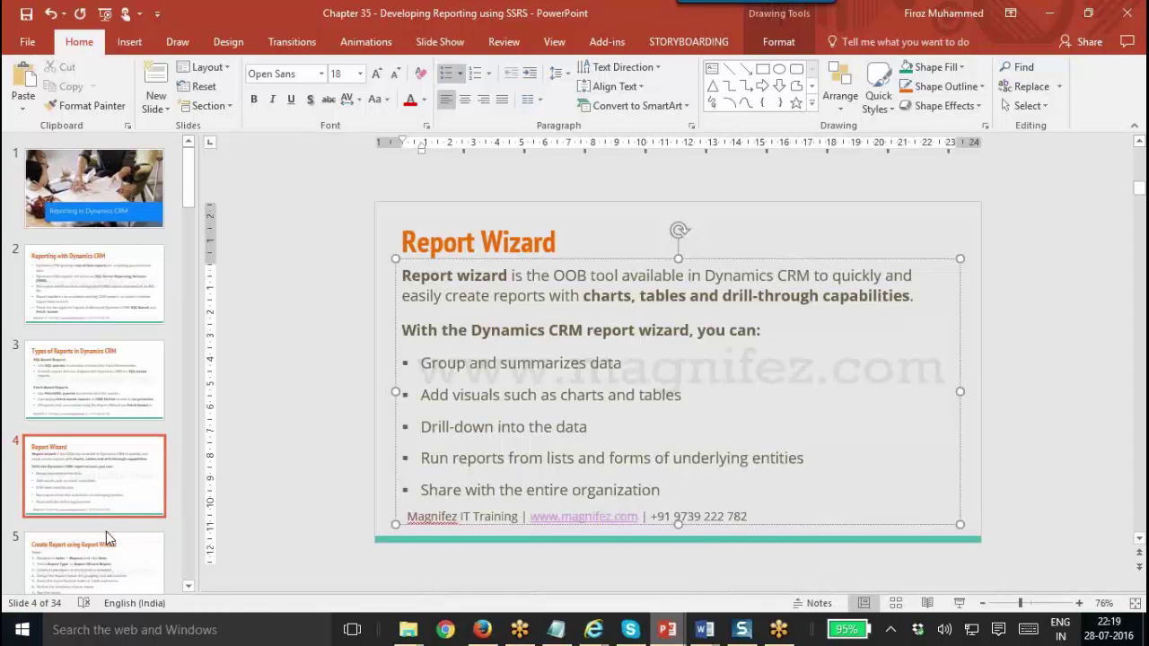
pyautogui.moveTo(482, 630)
pyautogui.click(476, 552)
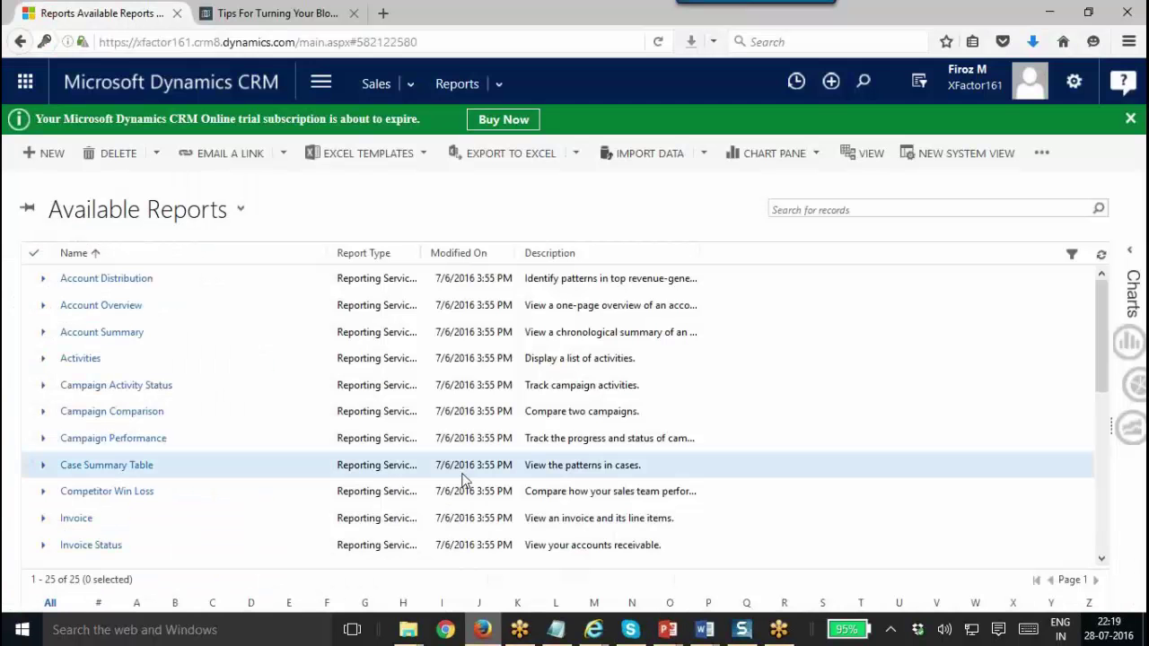
# Open the Accounts list from the Sales area and select all records in My Active Accounts
pyautogui.click(410, 81)
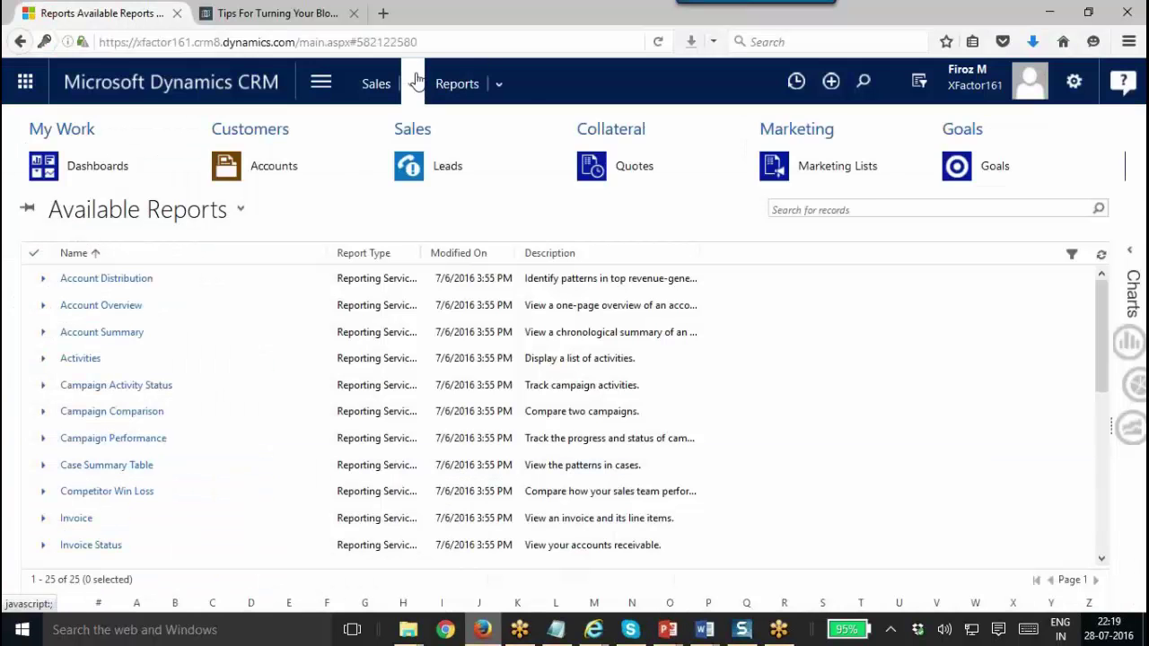
pyautogui.click(288, 167)
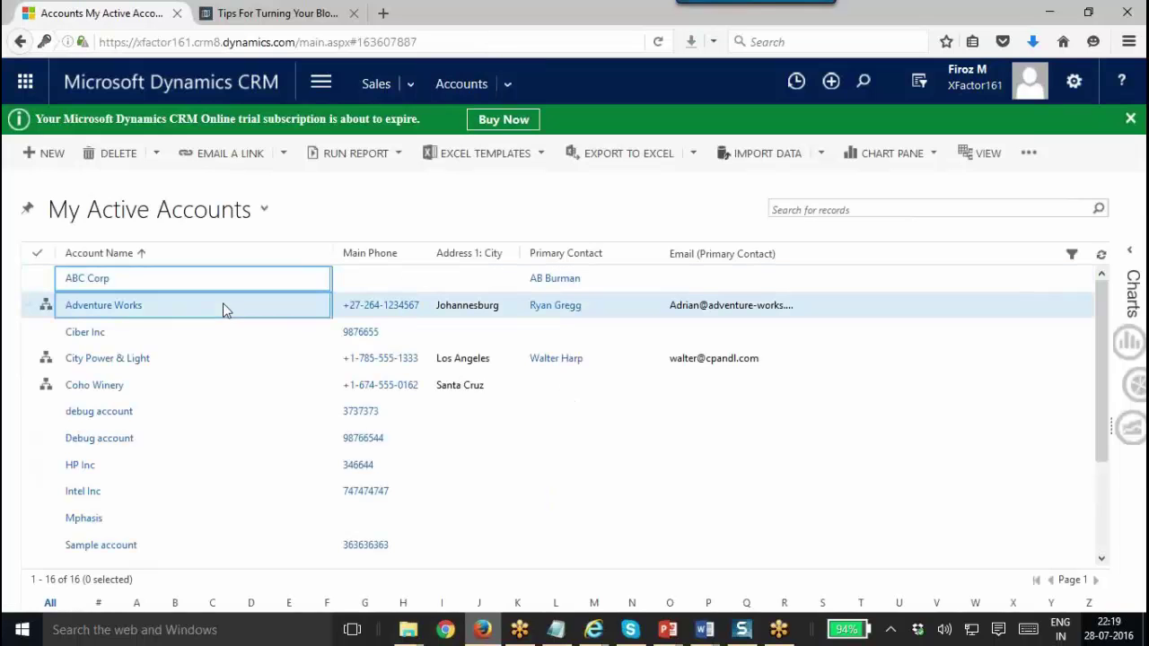
pyautogui.click(38, 259)
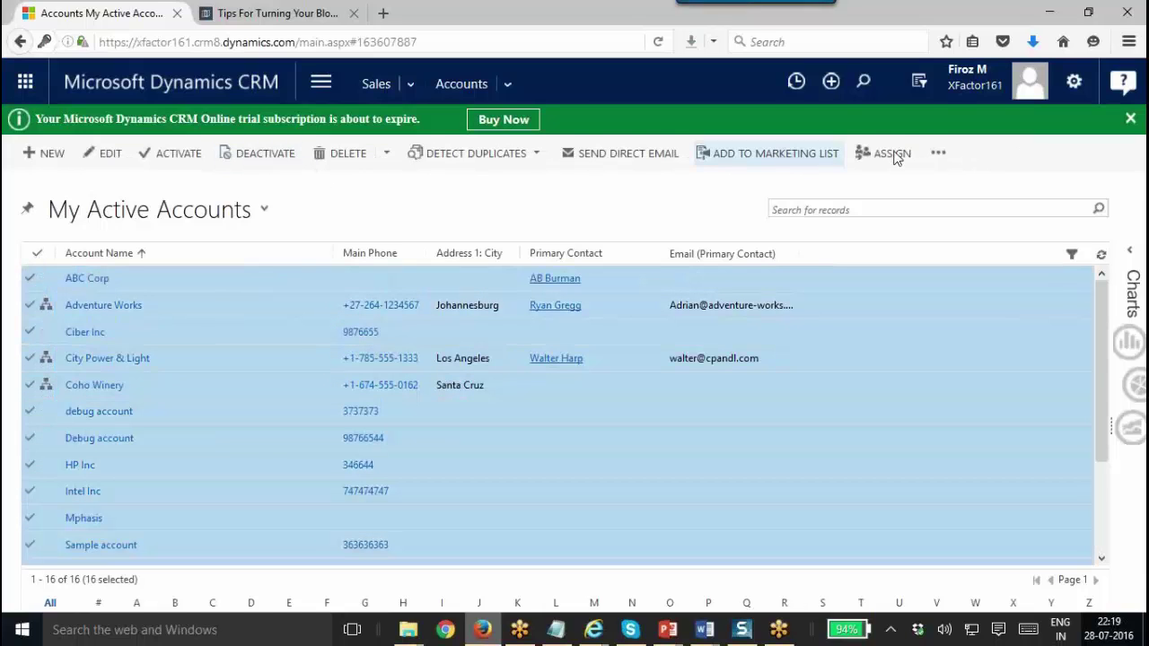
# Try to run the Account Overview report on the accounts using all applicable records
pyautogui.click(938, 155)
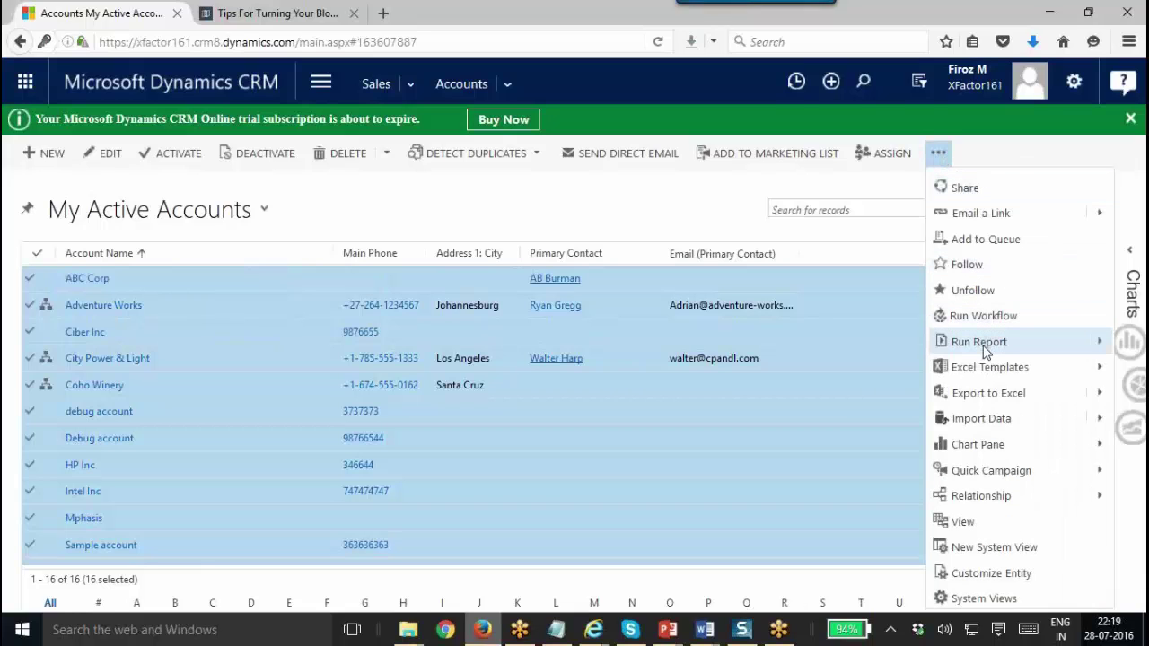
pyautogui.click(982, 342)
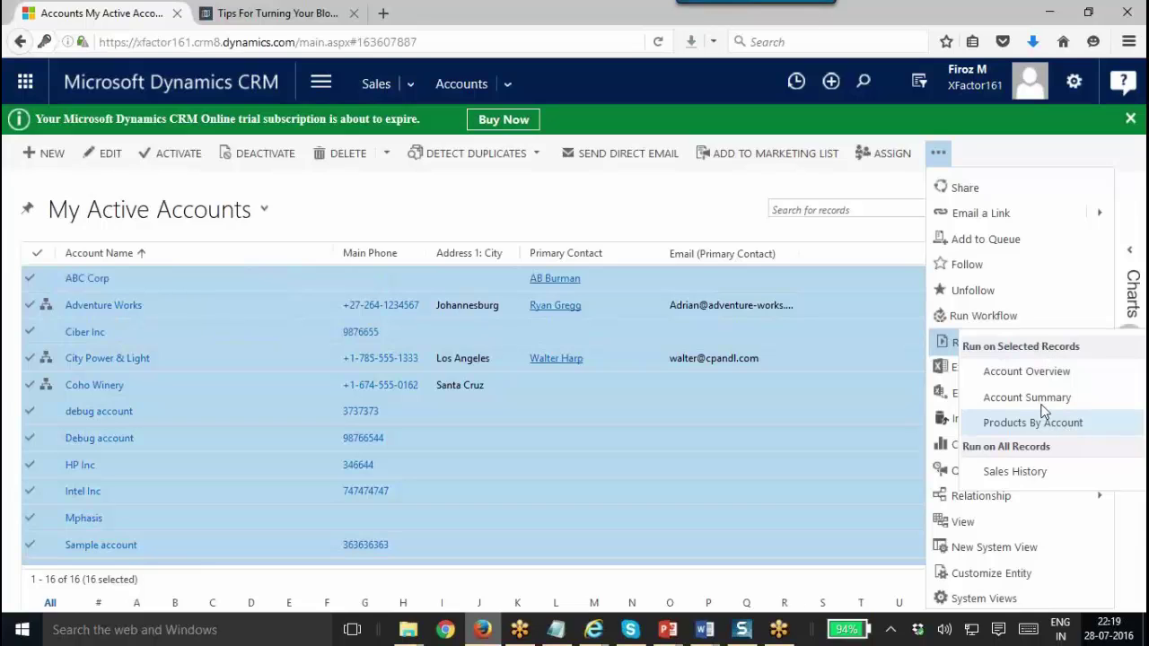
pyautogui.click(999, 373)
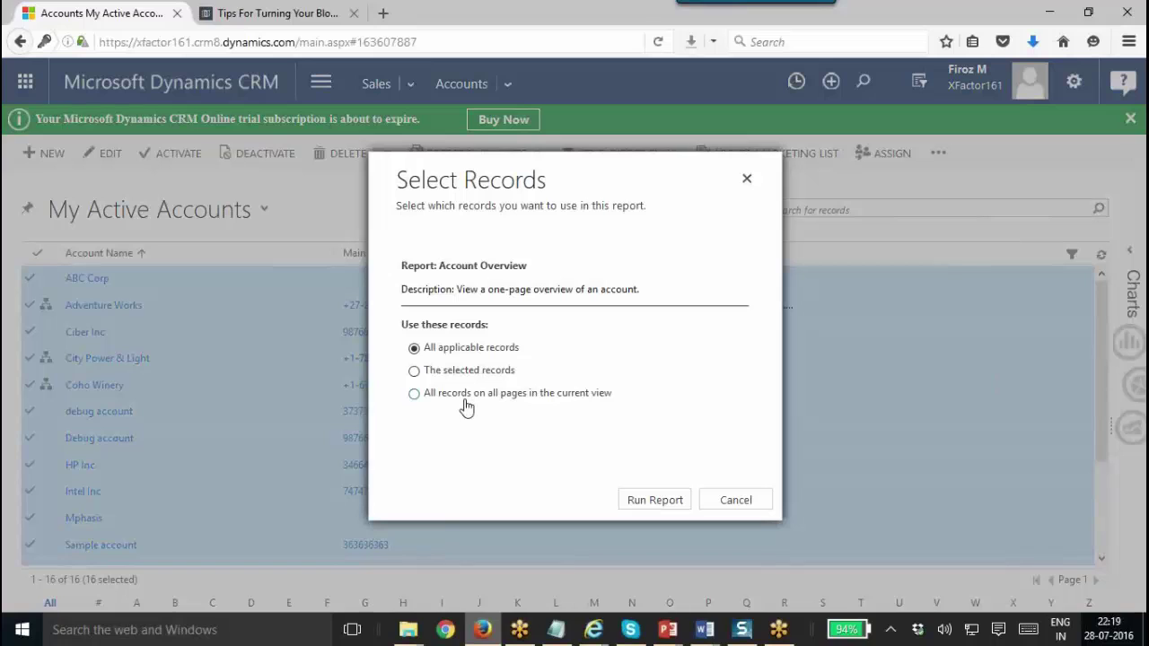
pyautogui.click(652, 493)
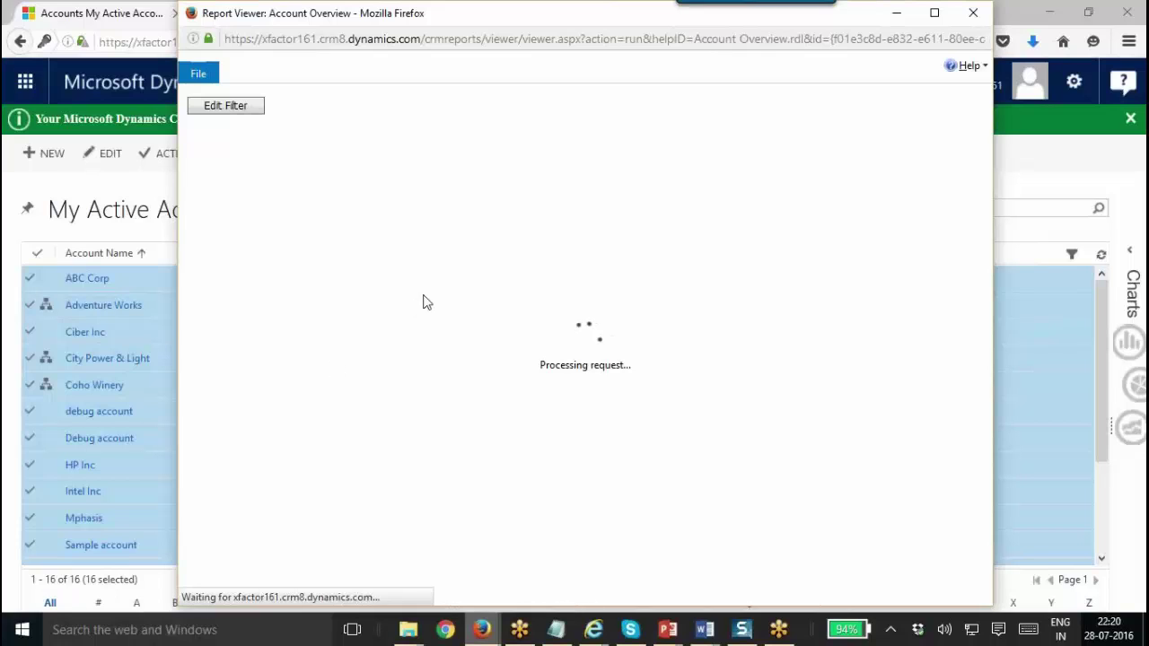
pyautogui.click(550, 30)
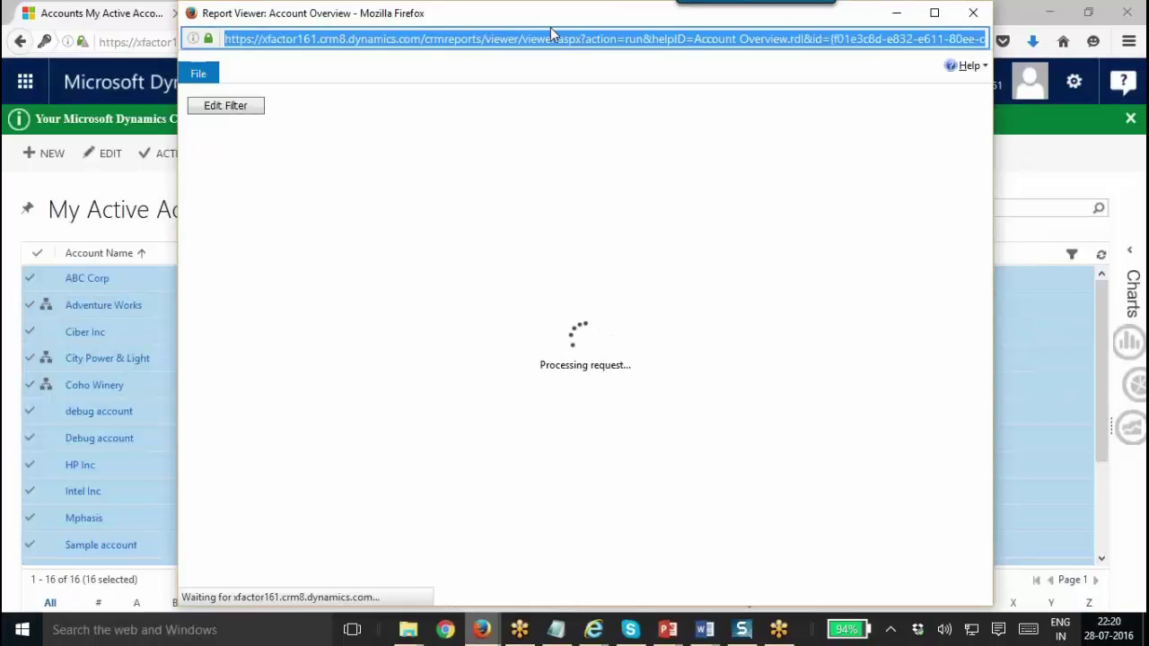
pyautogui.moveTo(550, 21); pyautogui.dragTo(517, 63)
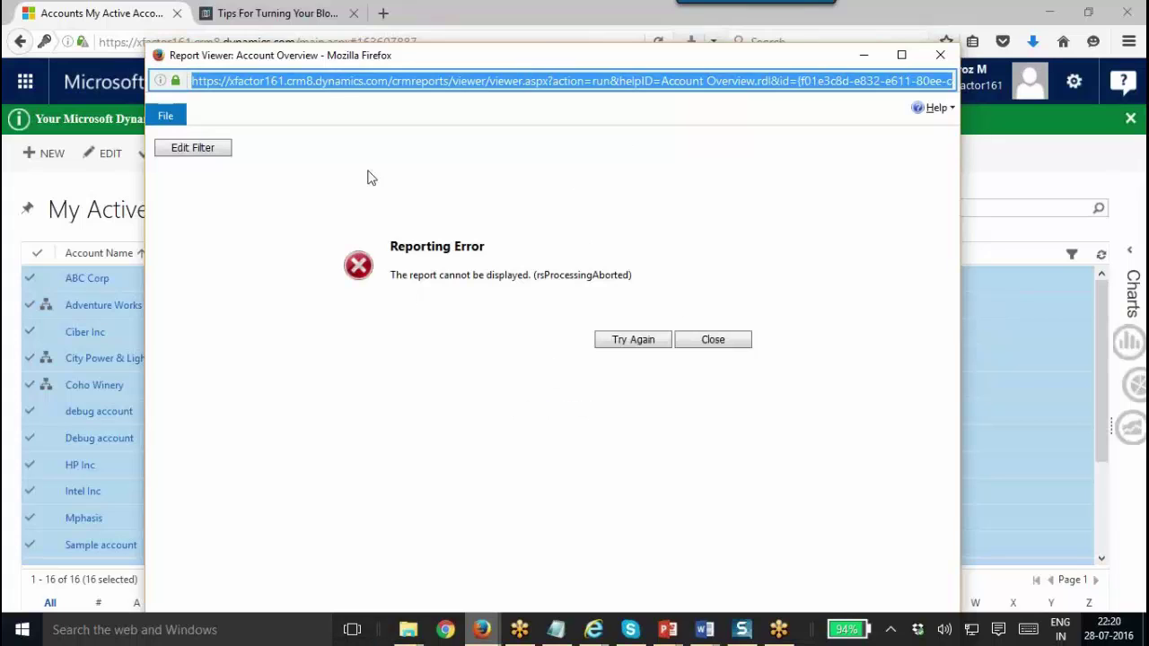
# Retry the Account Overview report and close its viewer
pyautogui.click(634, 346)
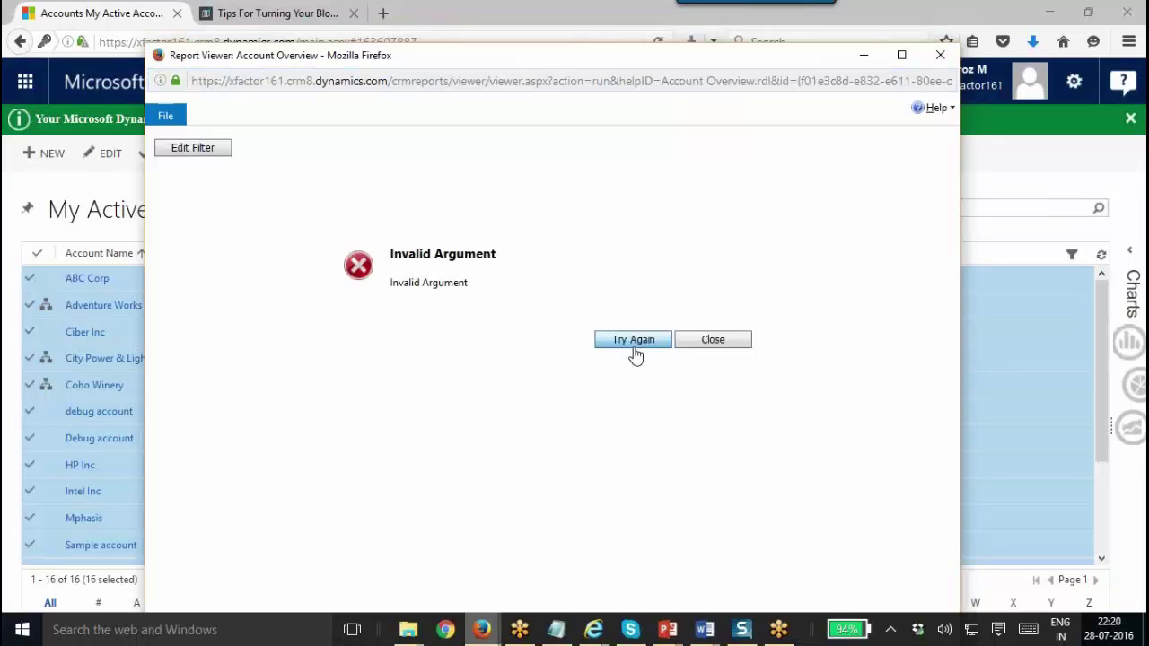
pyautogui.click(634, 350)
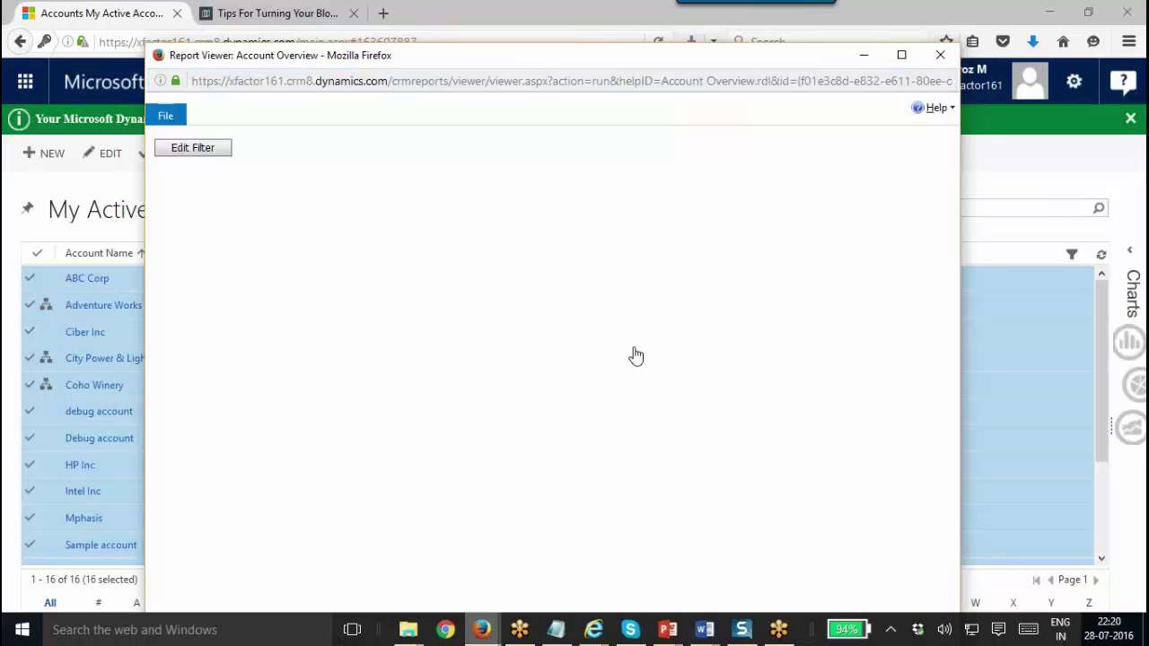
pyautogui.click(938, 56)
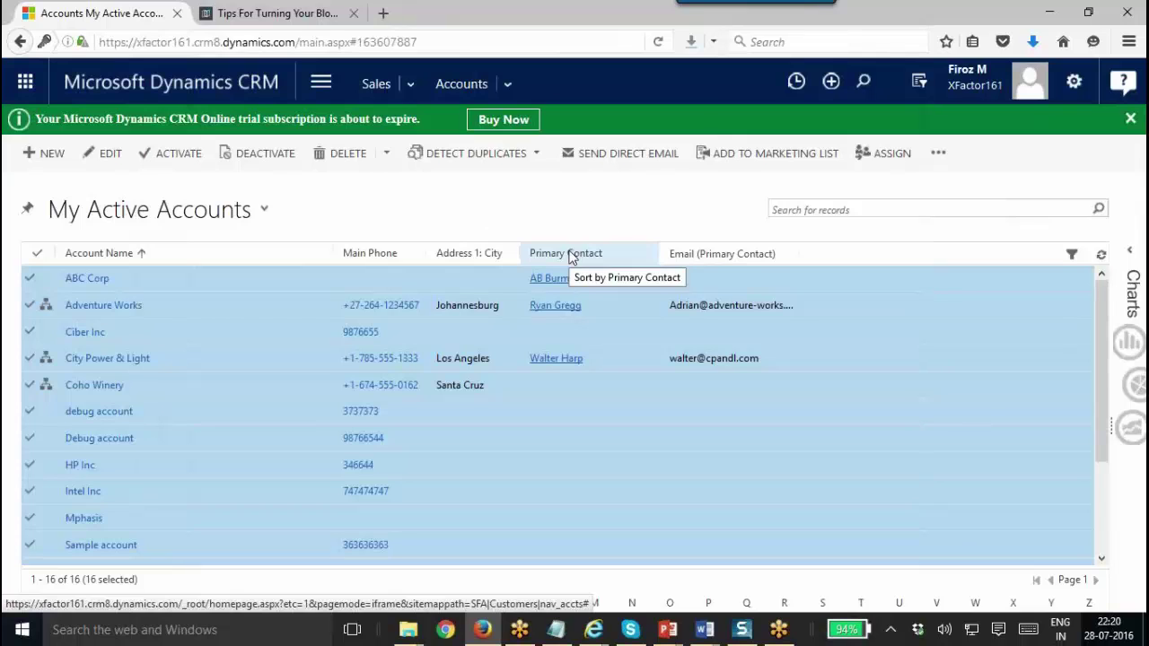
# Clear the full account selection and select only ABC Corp, Adventure Works and Ciber Inc
pyautogui.click(40, 258)
pyautogui.click(32, 285)
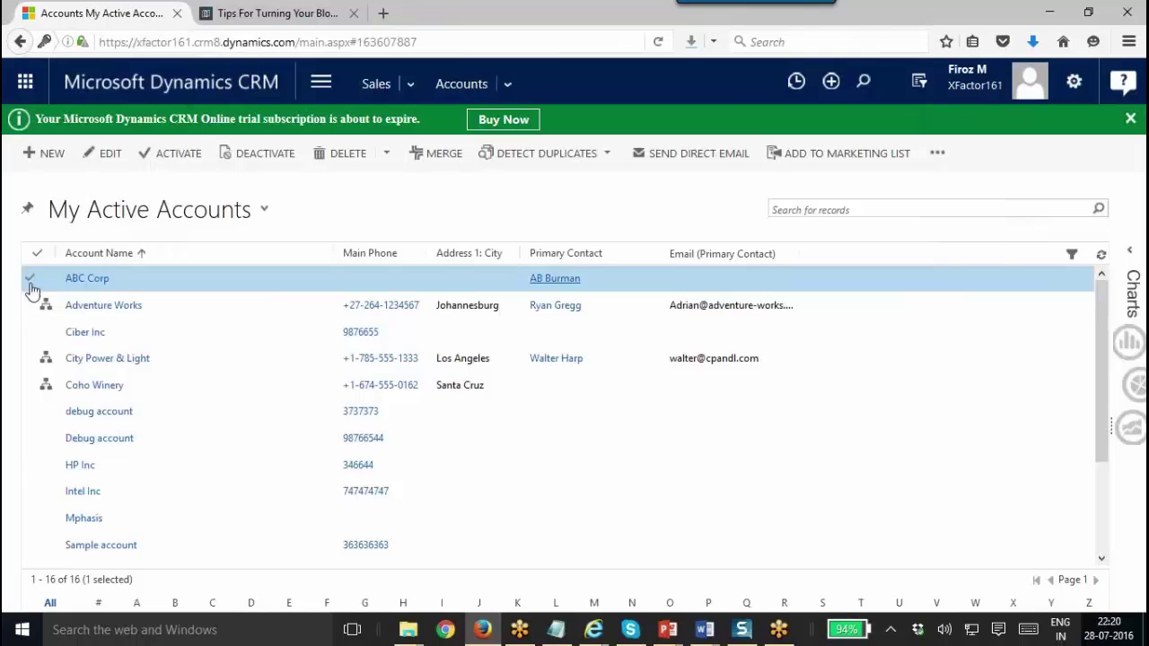
pyautogui.click(30, 305)
pyautogui.click(31, 333)
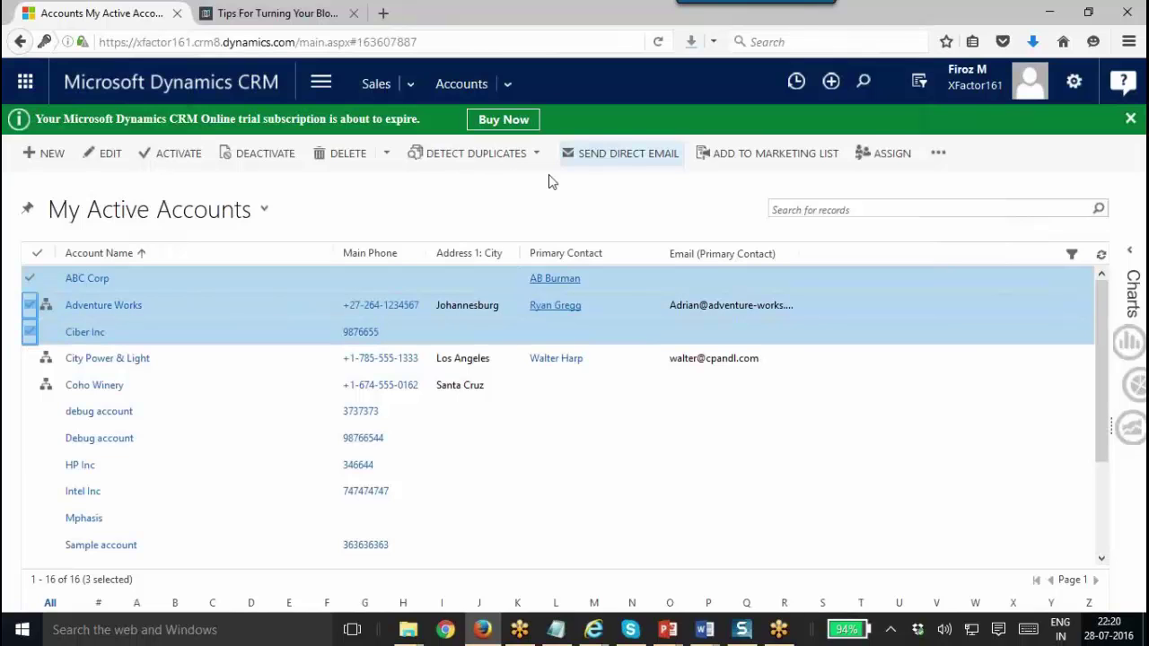
# Run the Sales History report from the accounts list and view its chart in a maximized window
pyautogui.click(938, 152)
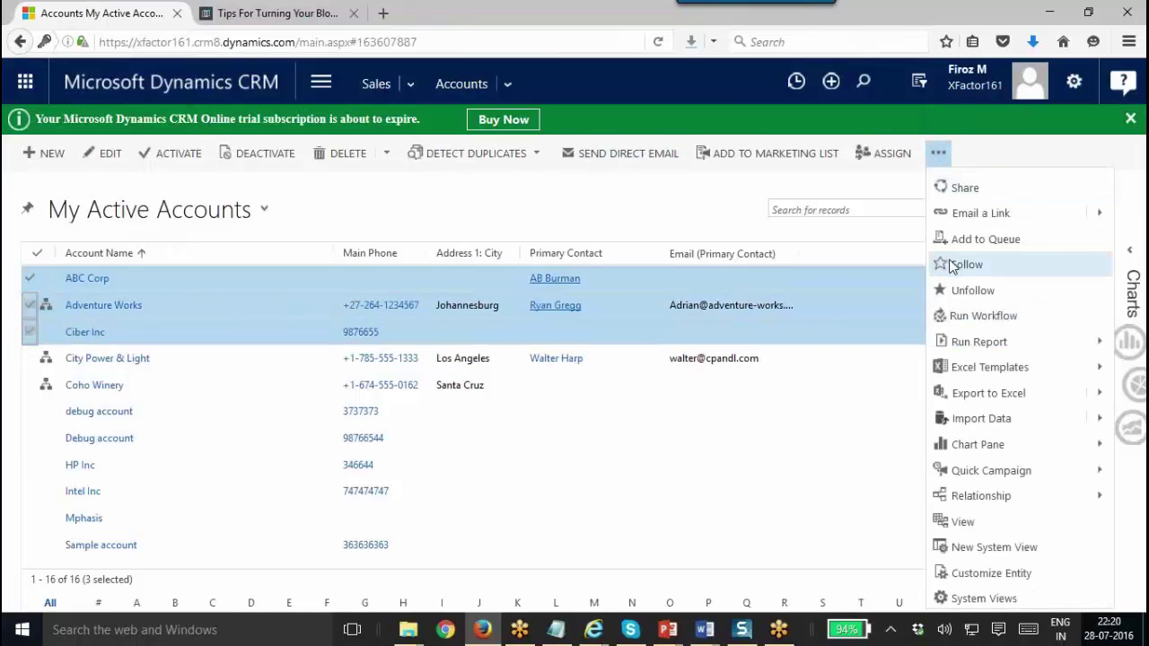
pyautogui.moveTo(1101, 342)
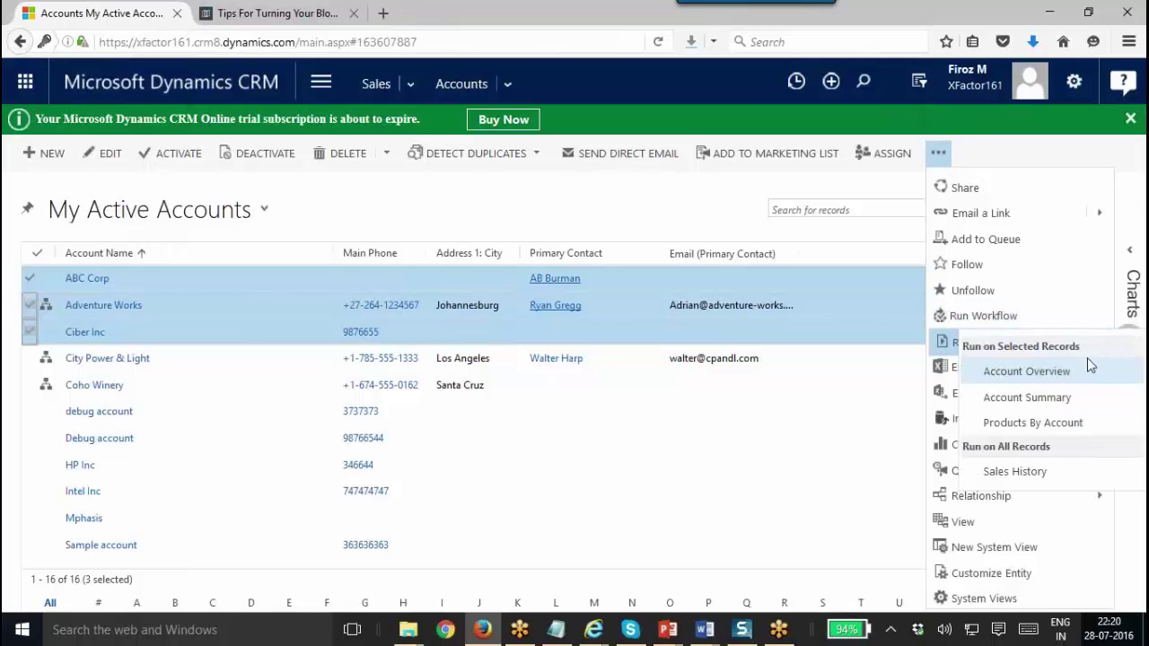
pyautogui.click(1008, 475)
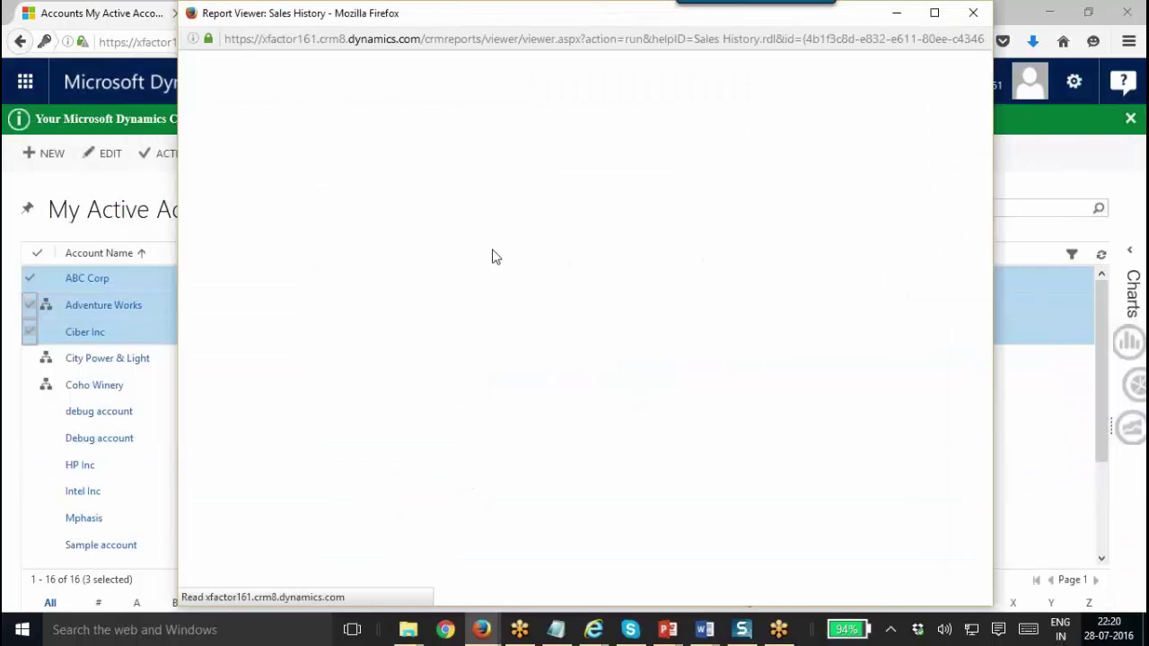
pyautogui.moveTo(350, 21); pyautogui.dragTo(318, 39)
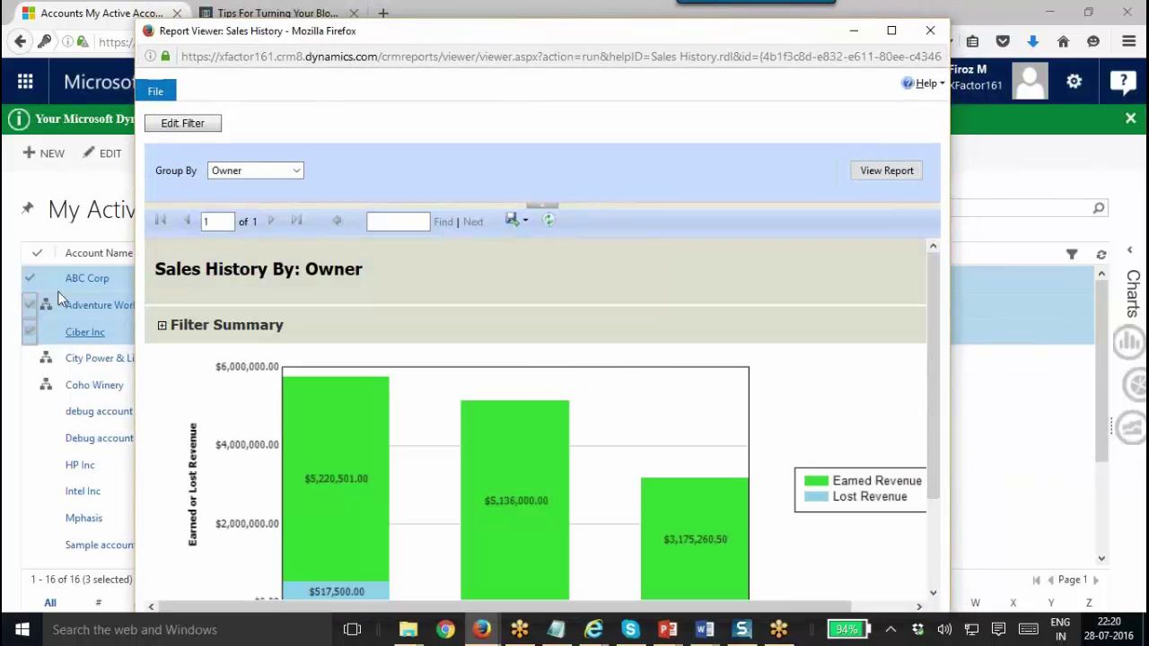
pyautogui.doubleClick(559, 33)
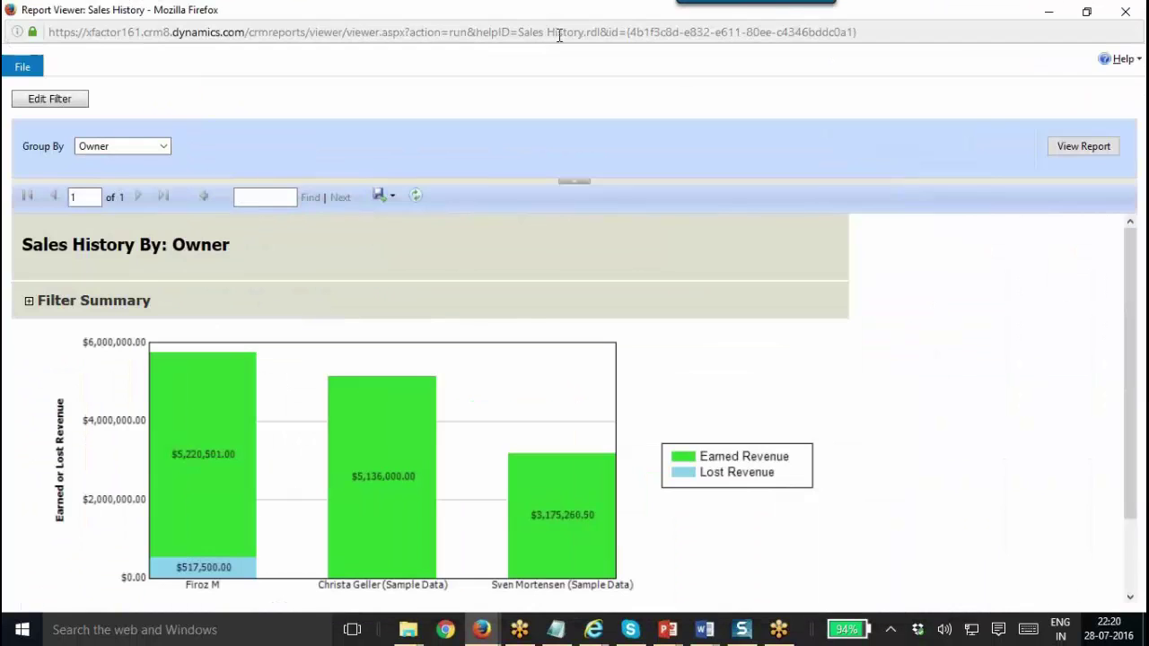
pyautogui.moveTo(1143, 294); pyautogui.dragTo(1101, 307)
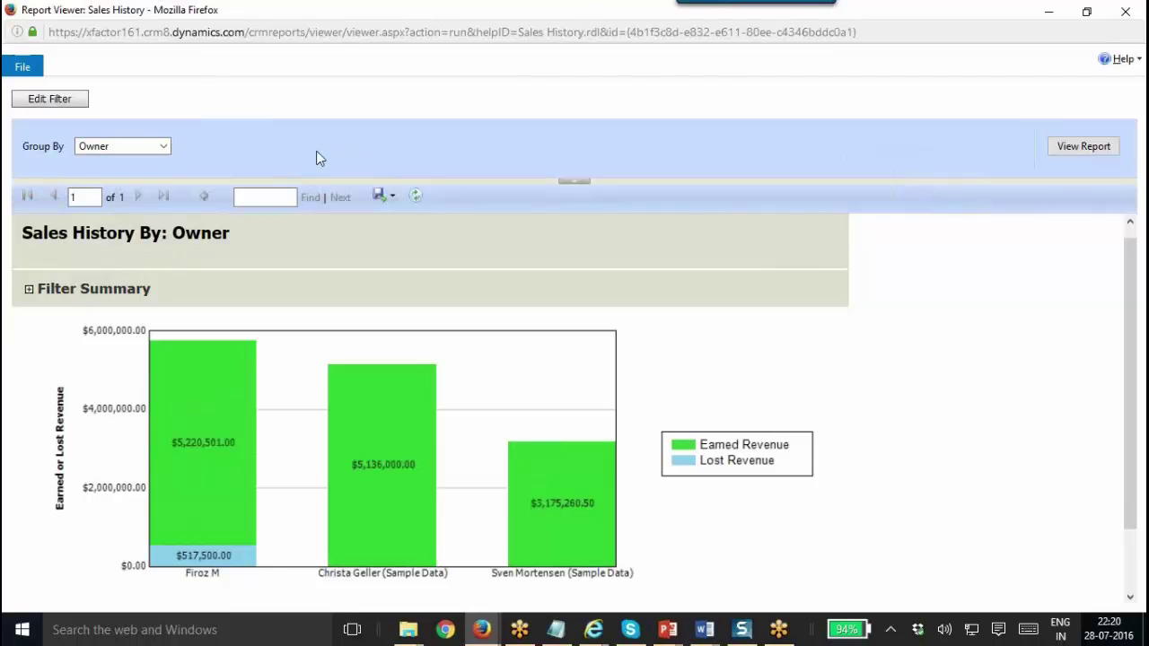
# Group the Sales History report by Industry and regenerate it
pyautogui.click(159, 145)
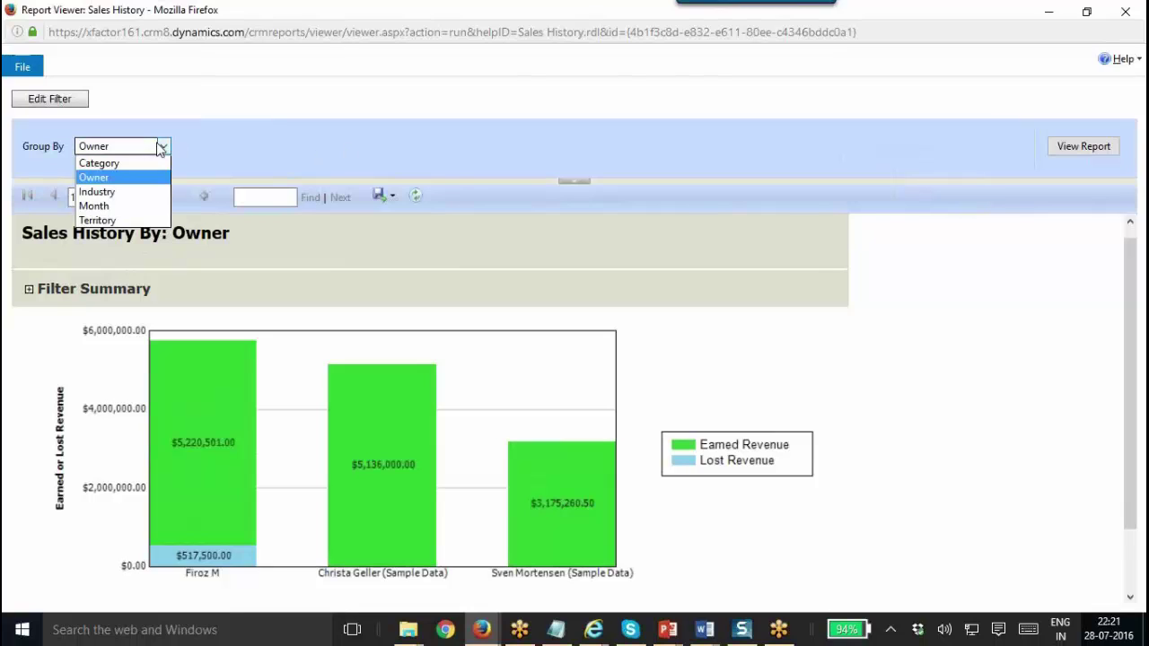
pyautogui.click(125, 193)
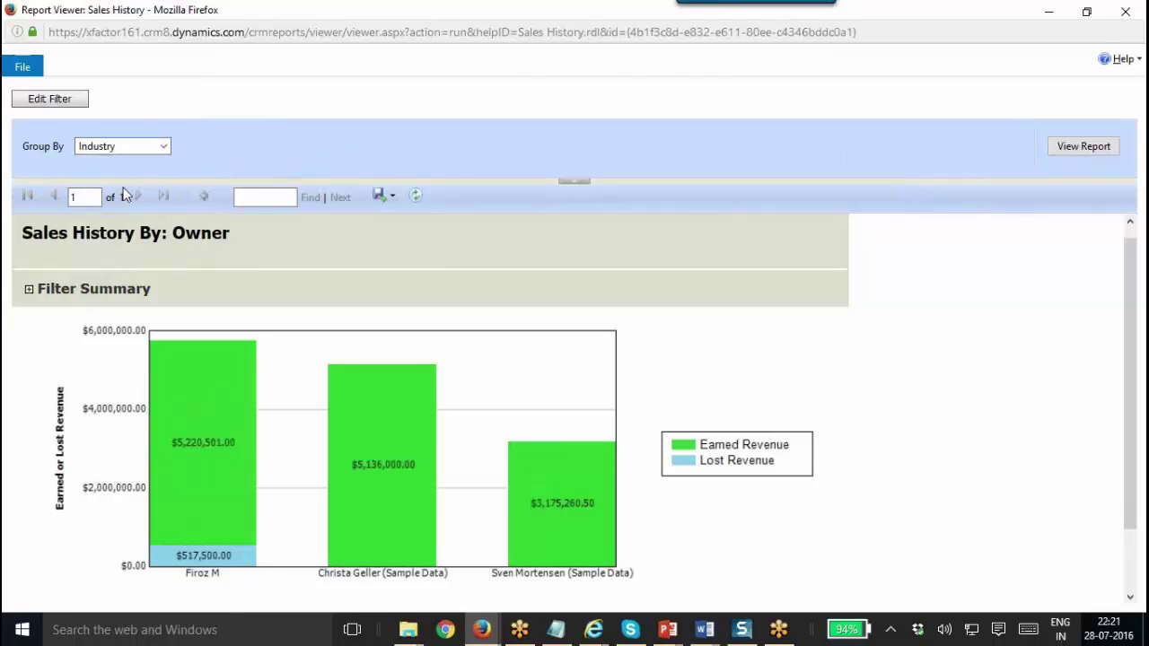
pyautogui.click(1072, 148)
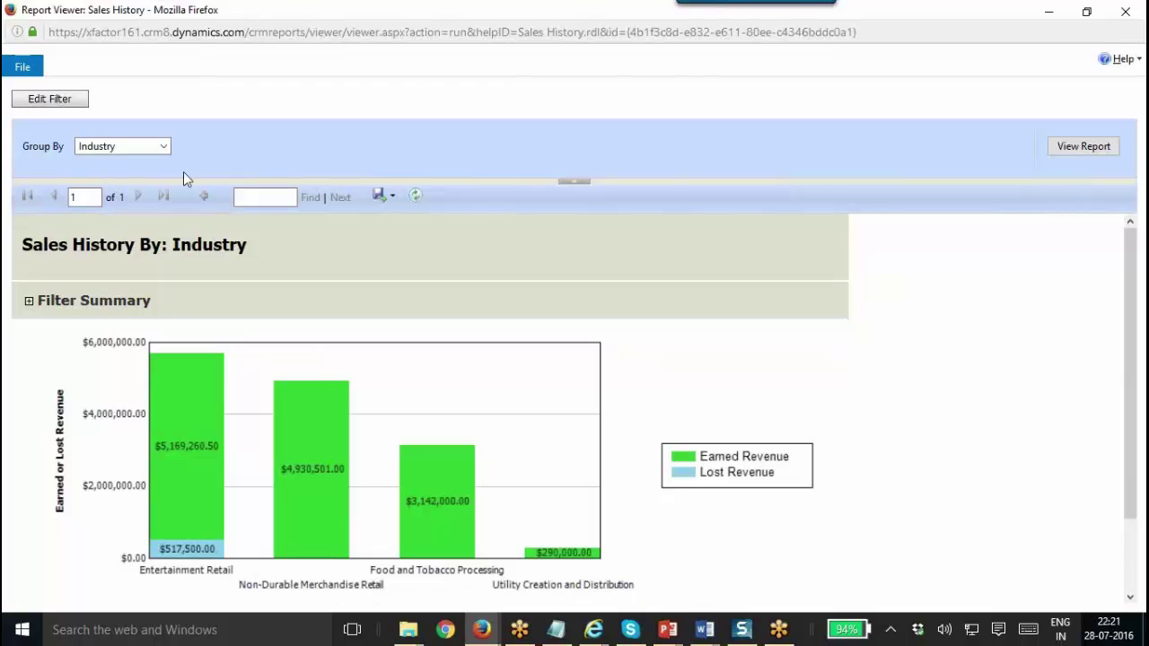
# Examine the Sales History report's grouping options and filtering criteria, and close its viewer
pyautogui.click(116, 151)
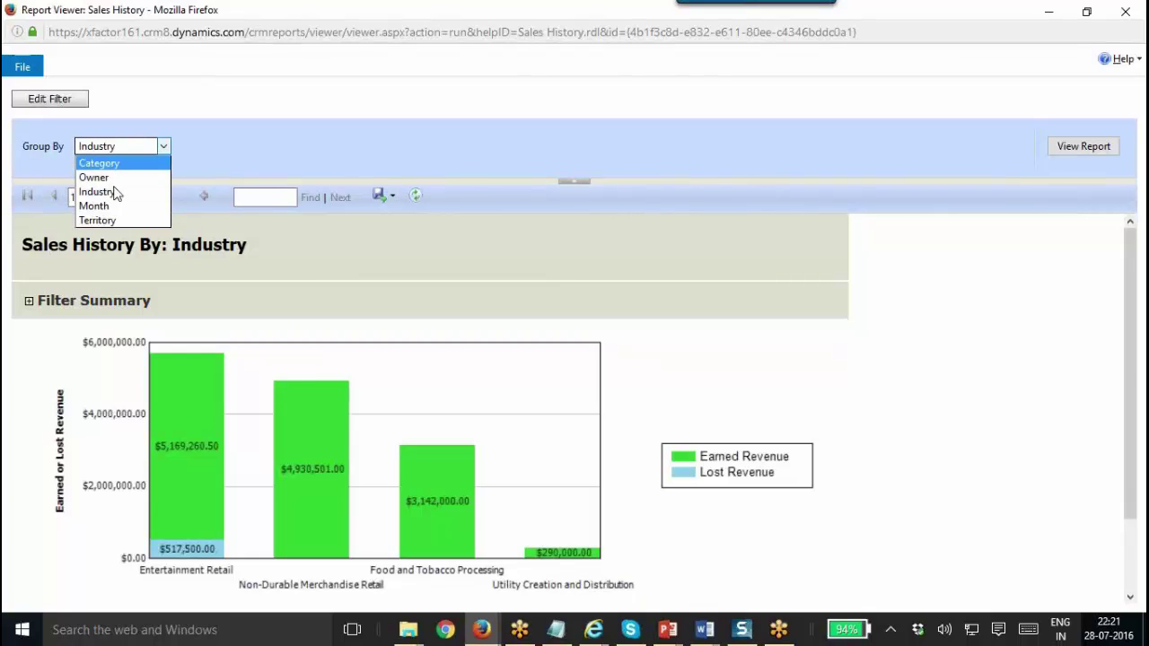
pyautogui.click(72, 105)
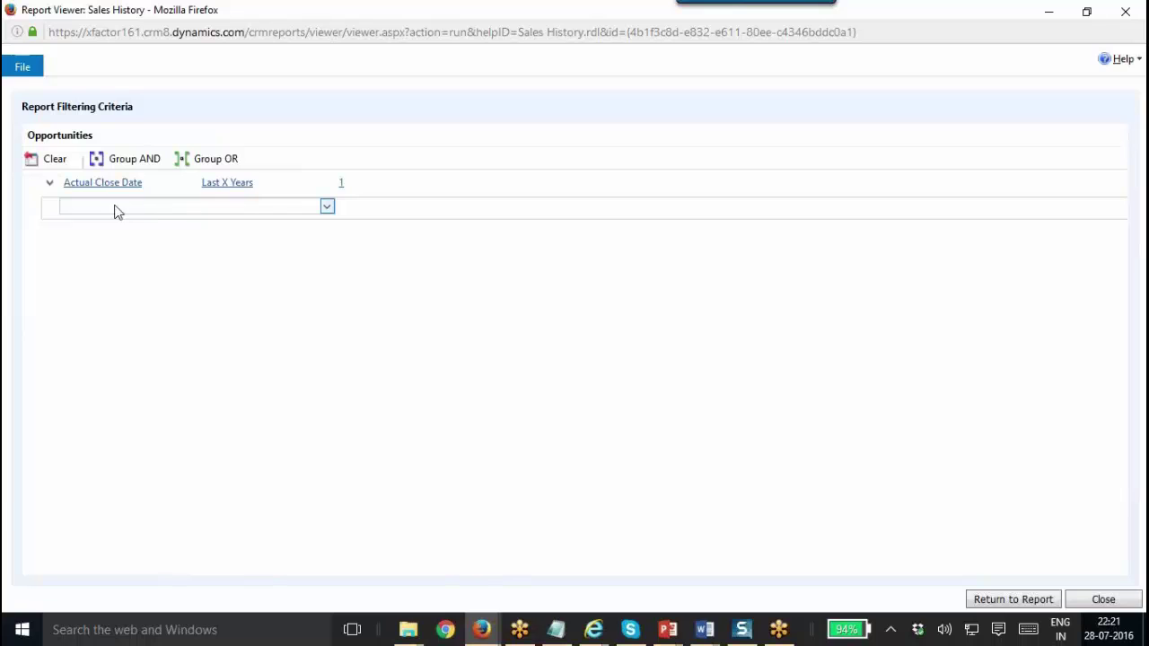
pyautogui.doubleClick(470, 12)
pyautogui.click(810, 153)
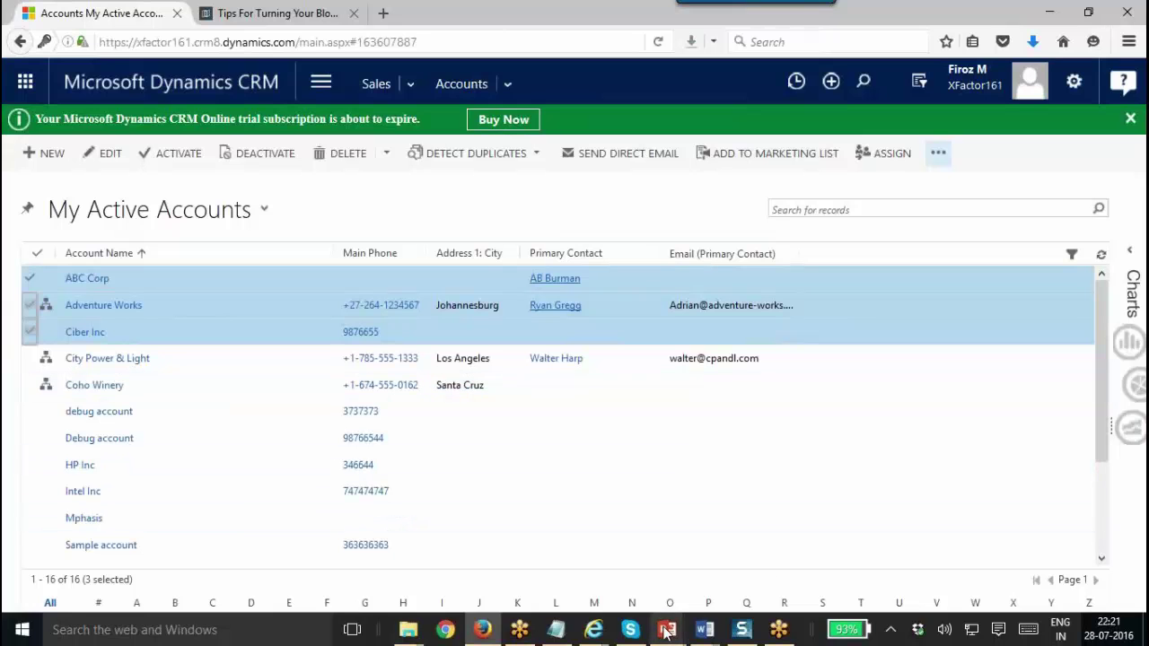
# Switch to the Chapter 35 reporting presentation in PowerPoint and display slide 5, Create Report using Report Wizard
pyautogui.moveTo(668, 630)
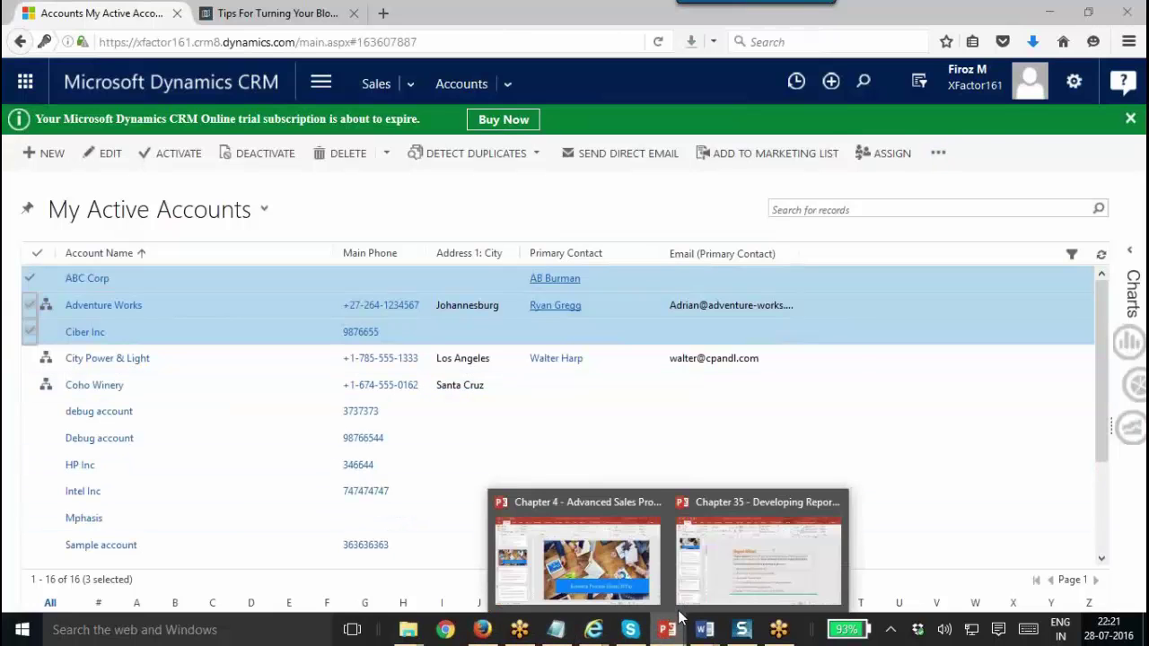
pyautogui.click(751, 570)
pyautogui.click(118, 537)
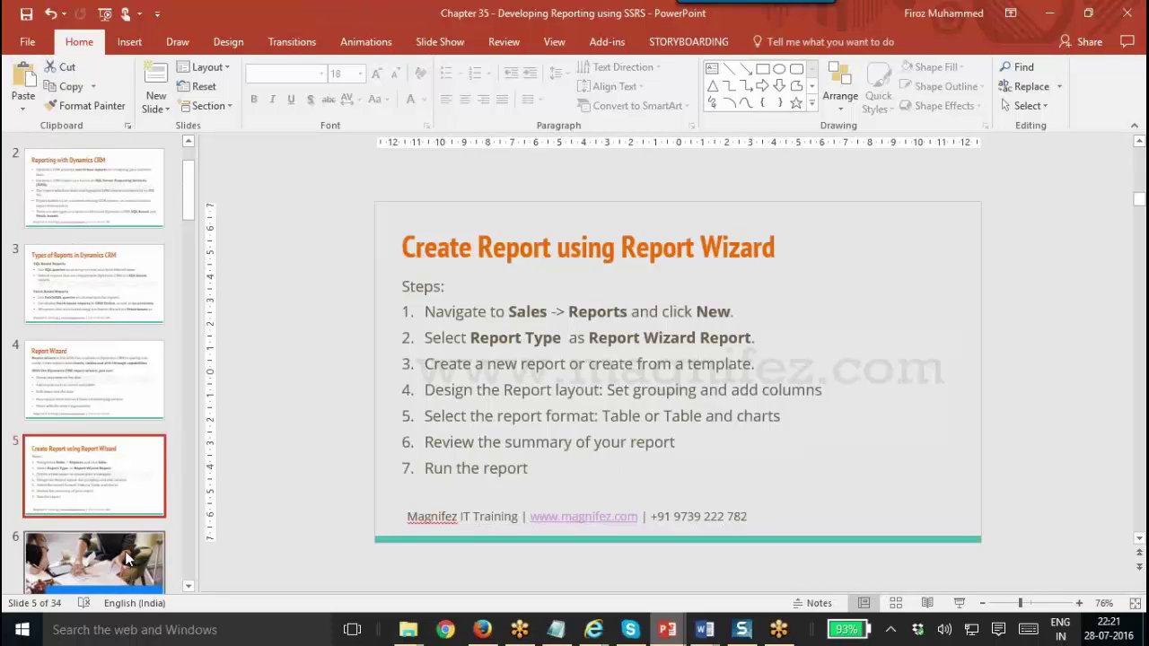
# Read through the Report Wizard steps on the slide, from navigating to Reports to reviewing the report summary
pyautogui.click(552, 313)
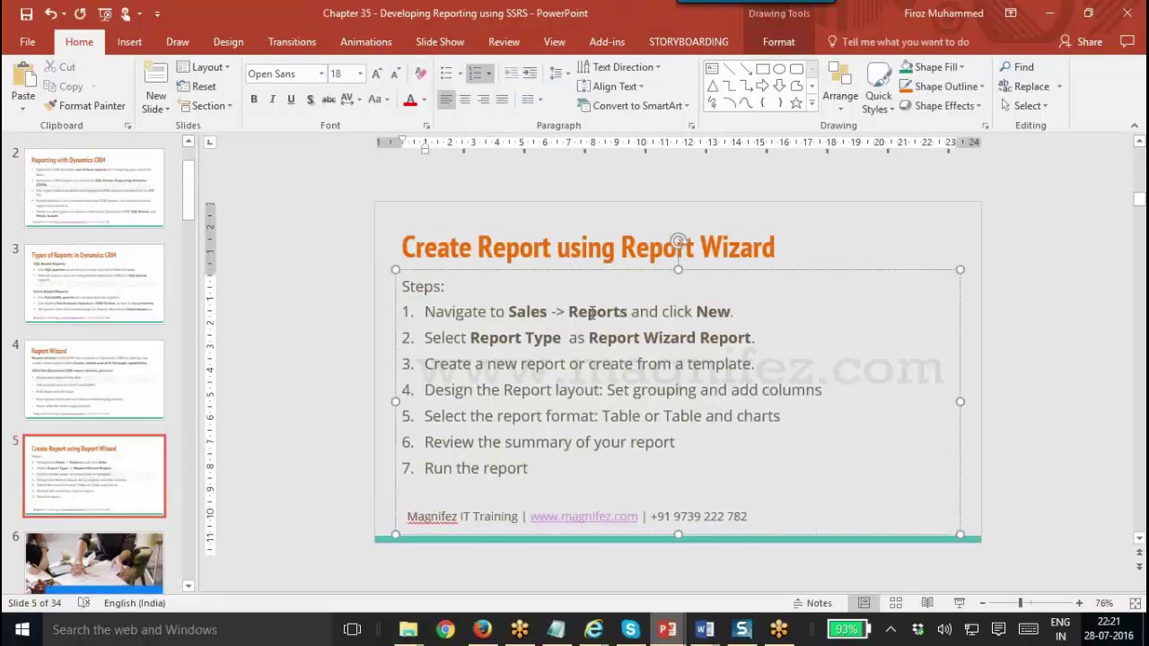
pyautogui.click(709, 337)
pyautogui.click(634, 348)
pyautogui.click(755, 339)
pyautogui.click(572, 375)
pyautogui.moveTo(785, 416); pyautogui.dragTo(664, 417)
pyautogui.click(613, 414)
pyautogui.click(612, 441)
# Review the practice scenario on slide 7 and the Select the Report Type instructions on slide 8
pyautogui.click(187, 586)
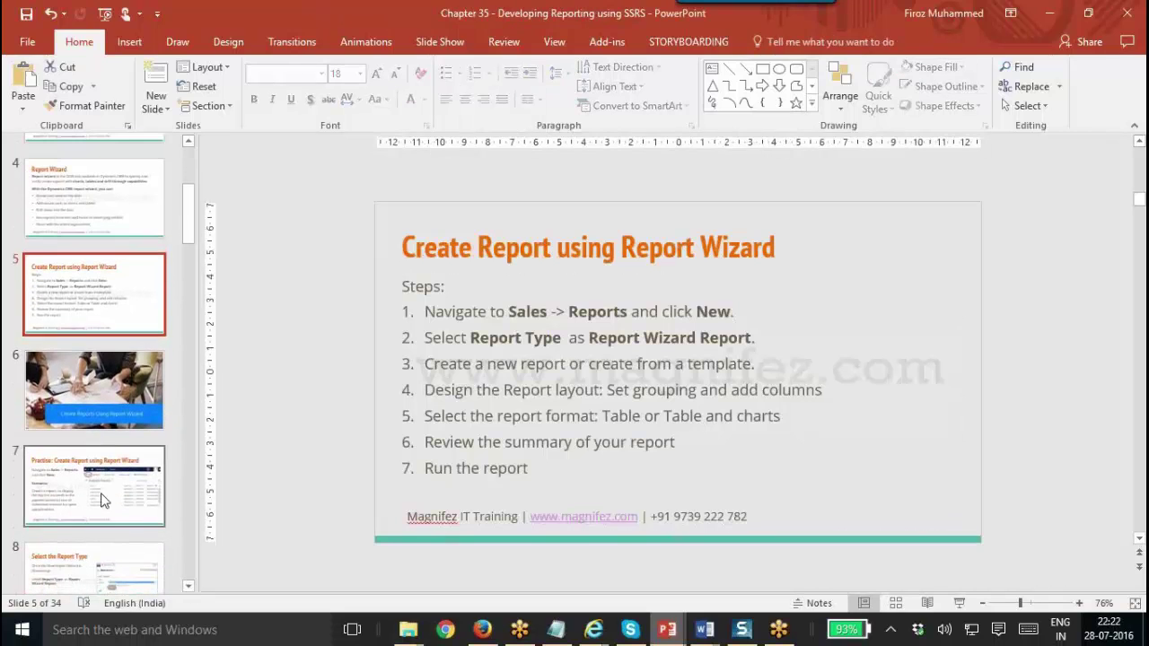
pyautogui.click(103, 494)
pyautogui.click(531, 428)
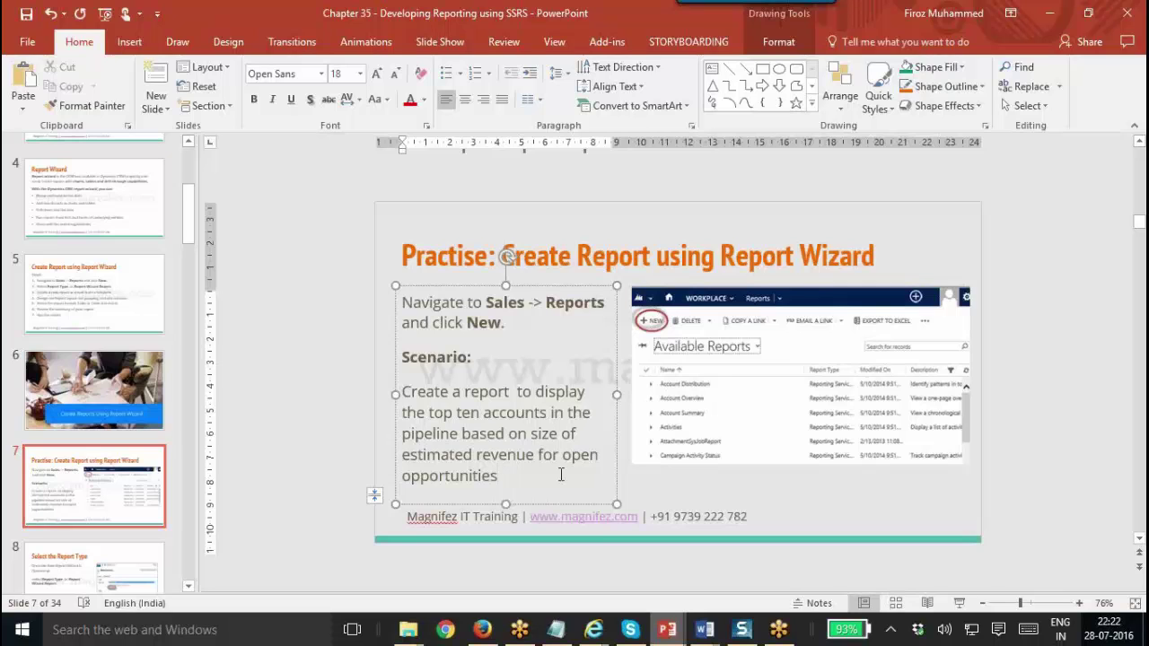
pyautogui.click(96, 578)
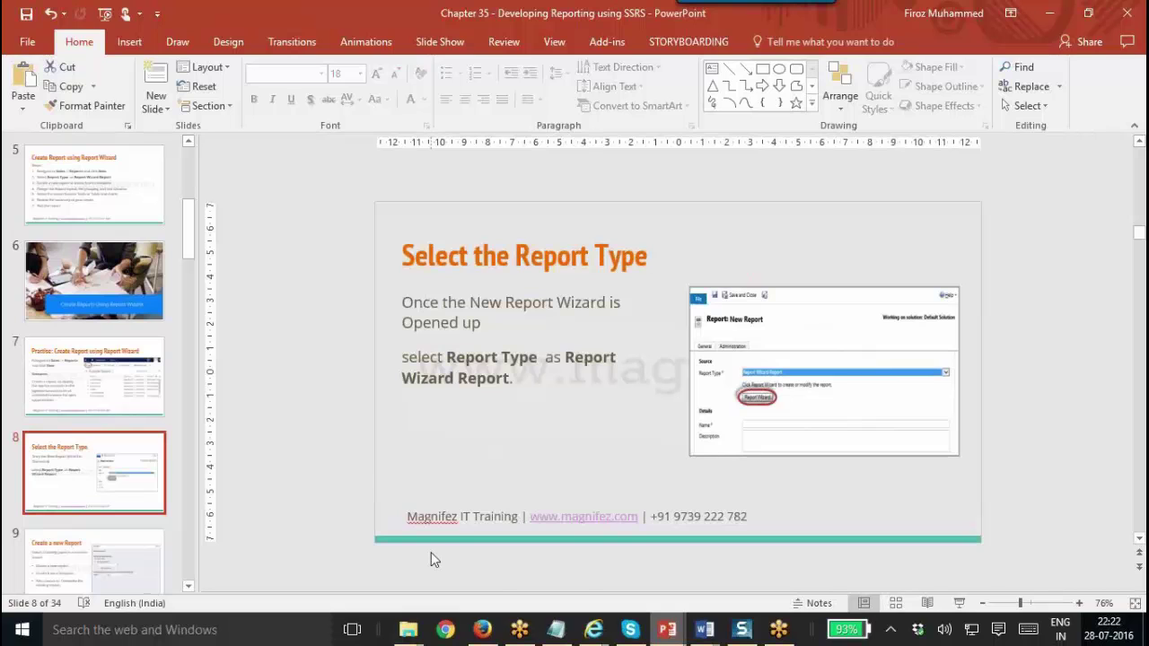
# Switch back to Dynamics CRM in Firefox and start a new report from the Sales area's Reports list in a maximized window
pyautogui.click(482, 630)
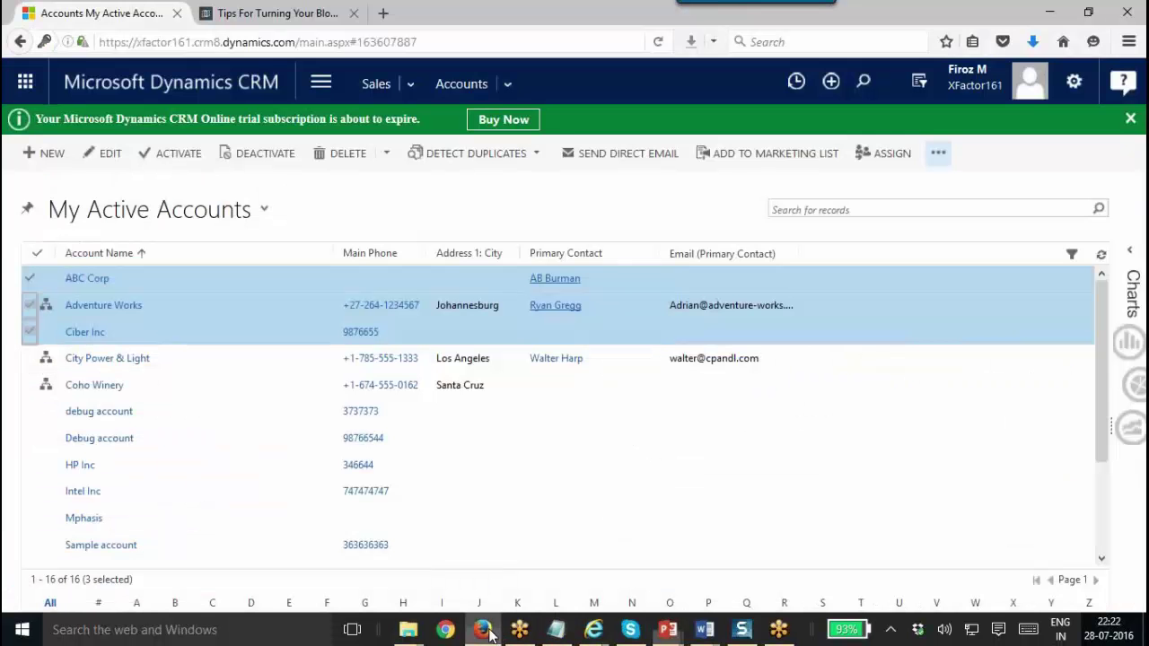
pyautogui.click(410, 87)
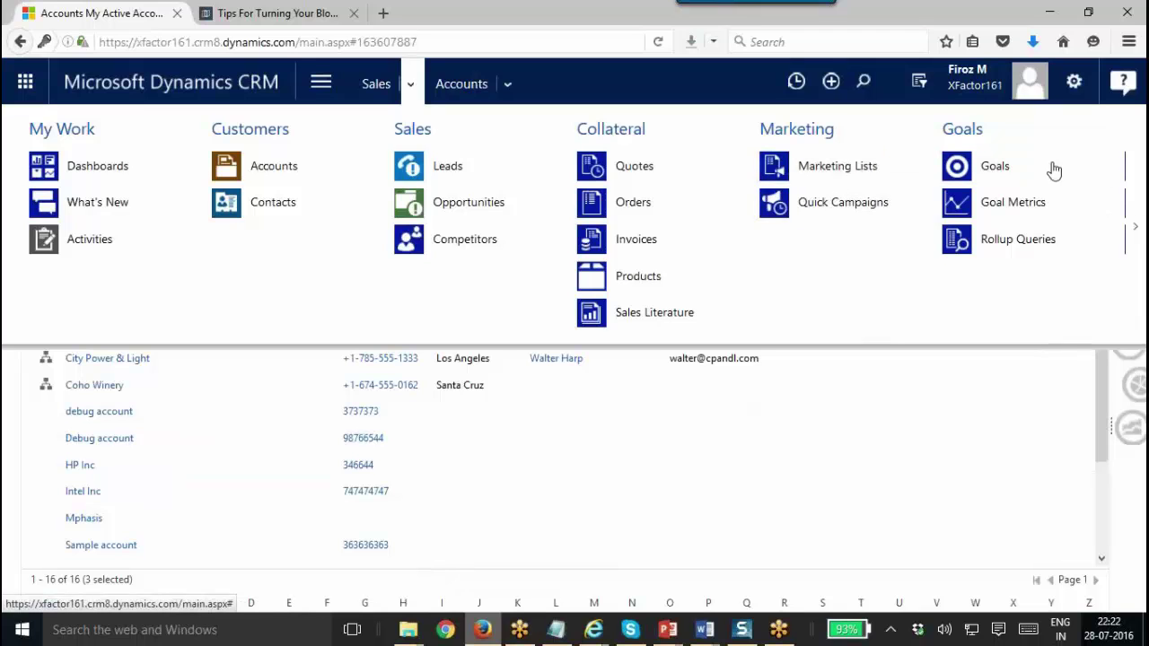
pyautogui.click(1135, 227)
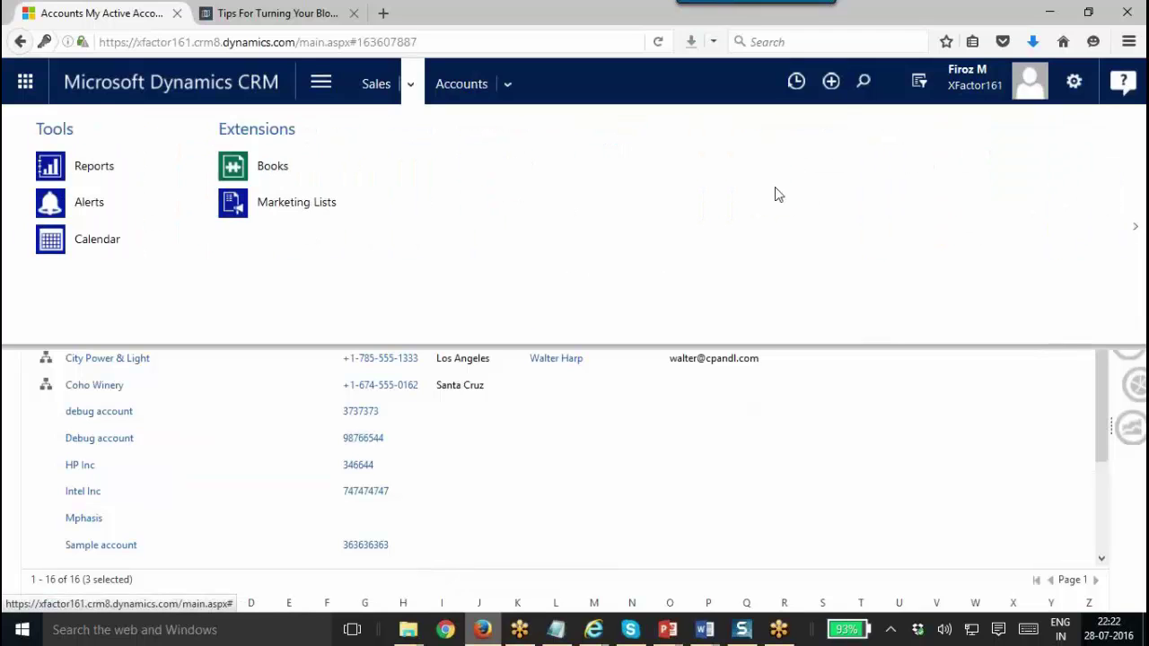
pyautogui.click(130, 166)
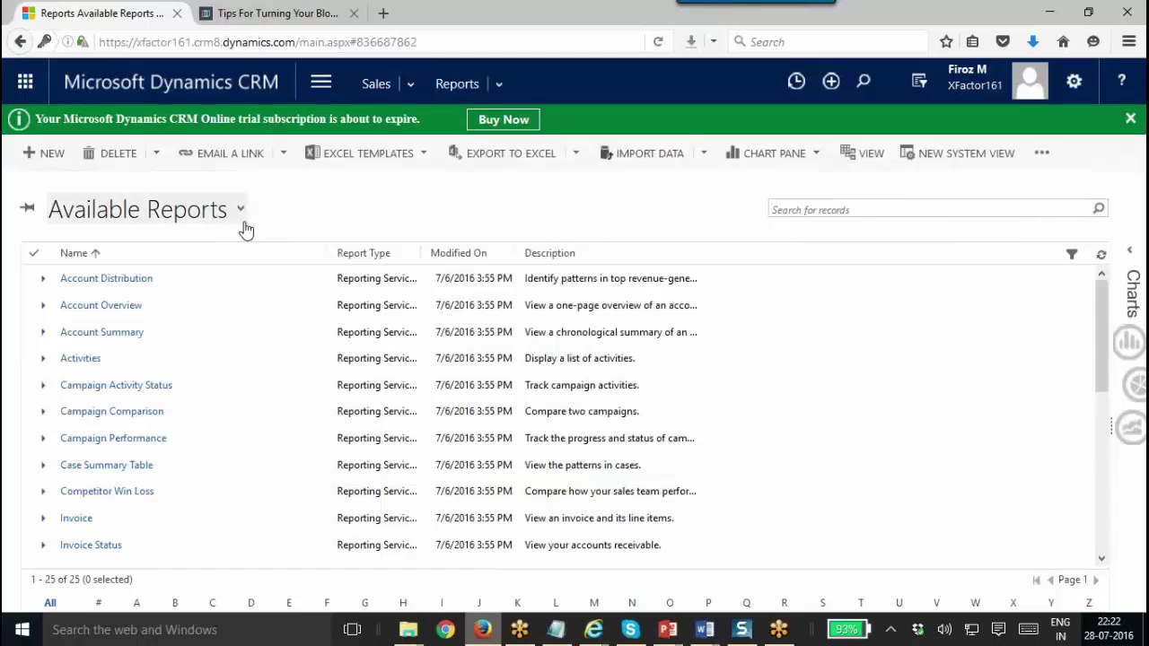
pyautogui.click(46, 153)
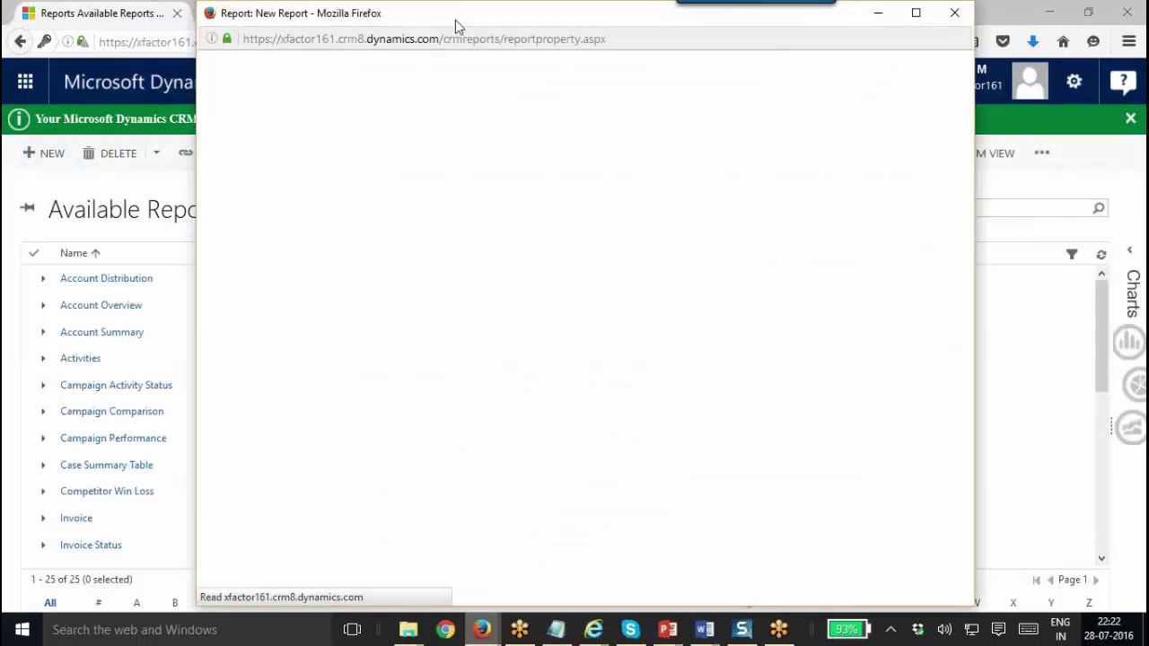
pyautogui.doubleClick(455, 20)
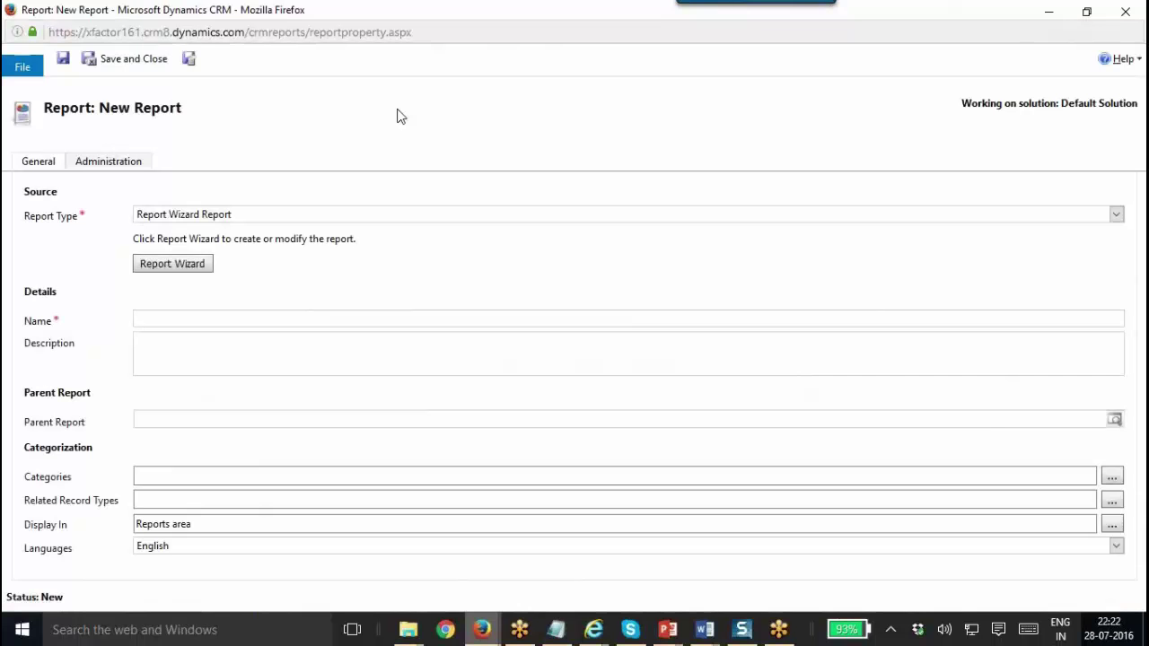
# Try Existing File as the report type, set it back to Report Wizard Report and launch the Report Wizard
pyautogui.click(187, 217)
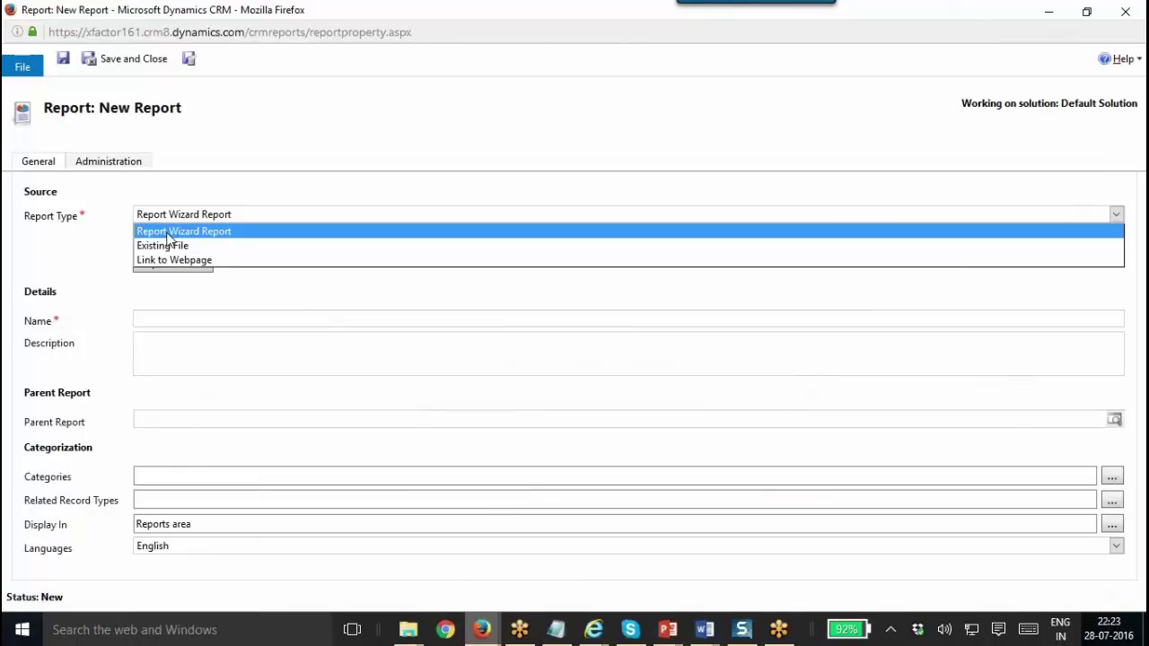
pyautogui.click(236, 249)
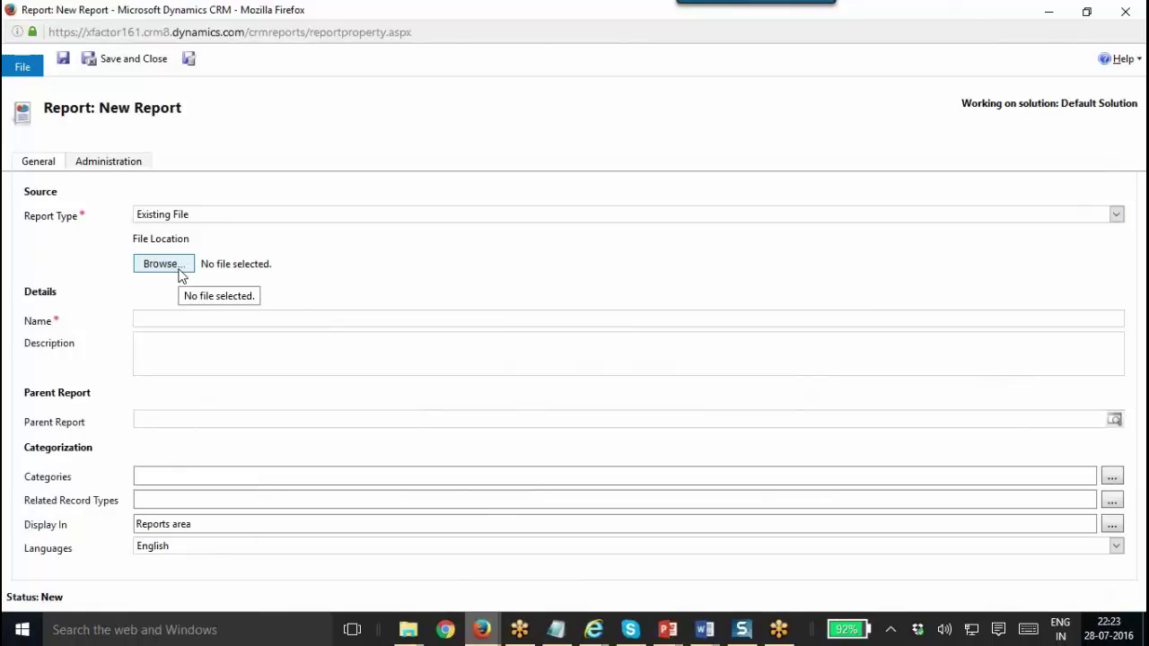
pyautogui.click(236, 218)
pyautogui.click(235, 232)
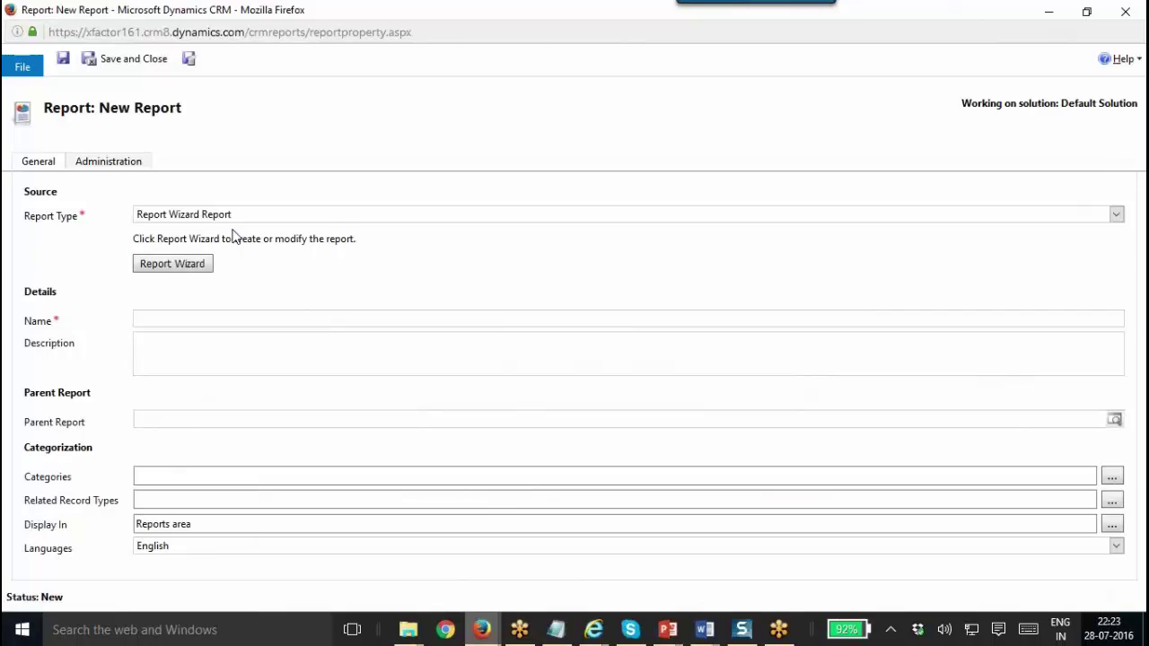
pyautogui.click(163, 269)
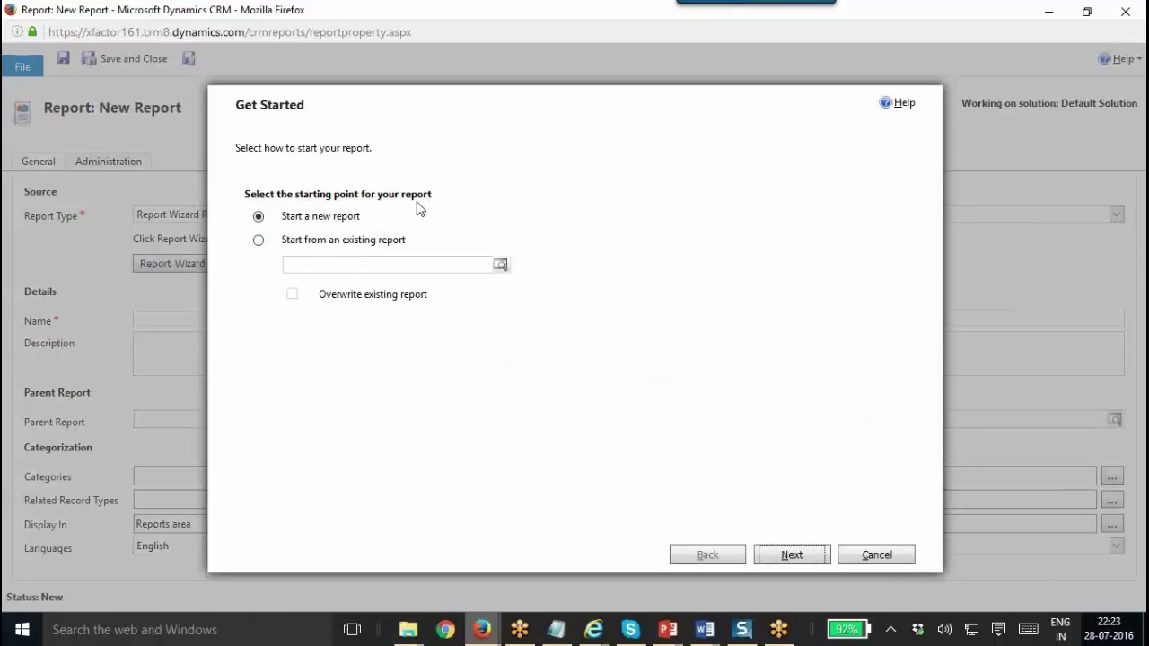
# Try starting from the existing Account Overview report, found under All Reports, Including Sub-Reports, and toggle the Overwrite existing report option
pyautogui.click(283, 247)
pyautogui.click(392, 272)
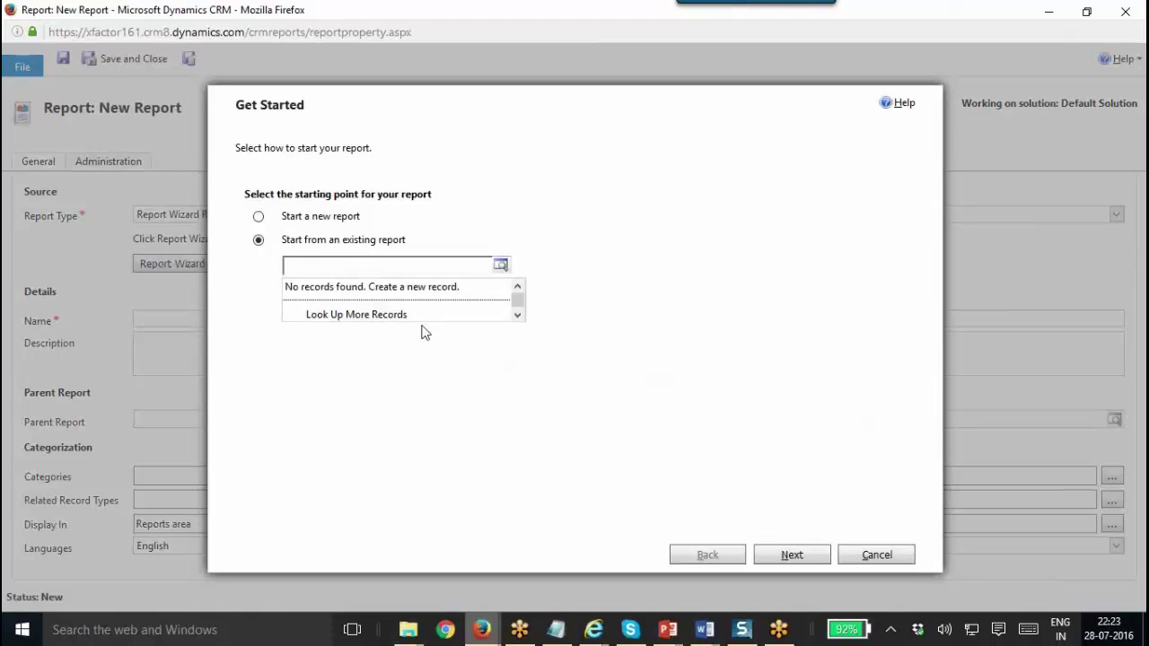
pyautogui.click(423, 318)
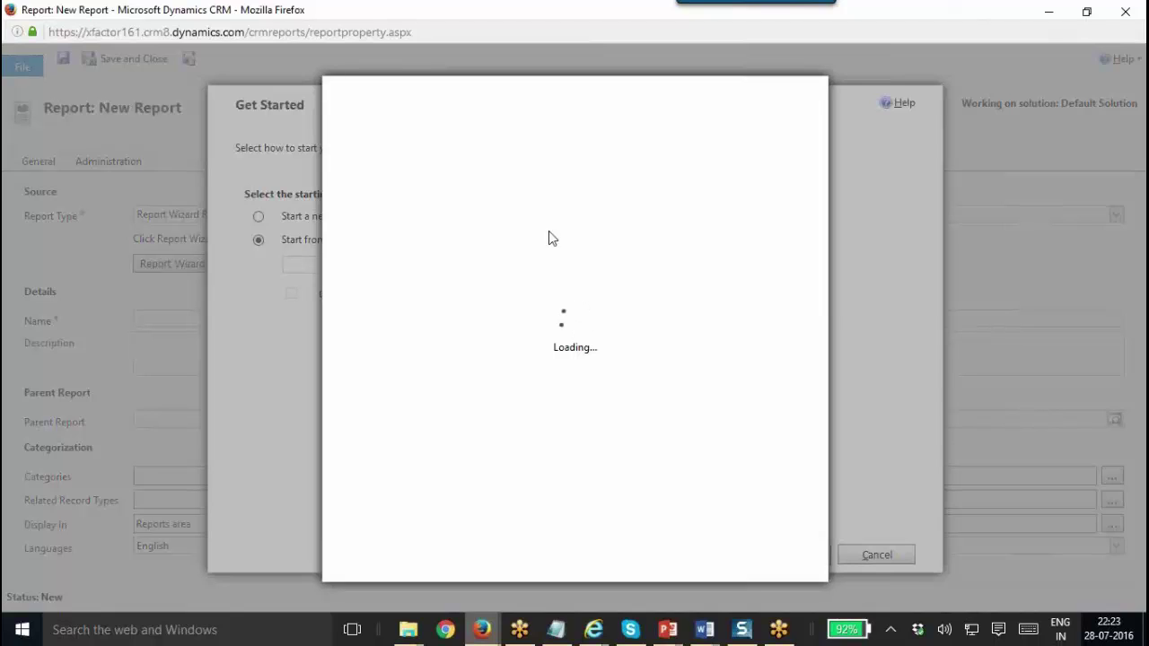
pyautogui.click(567, 201)
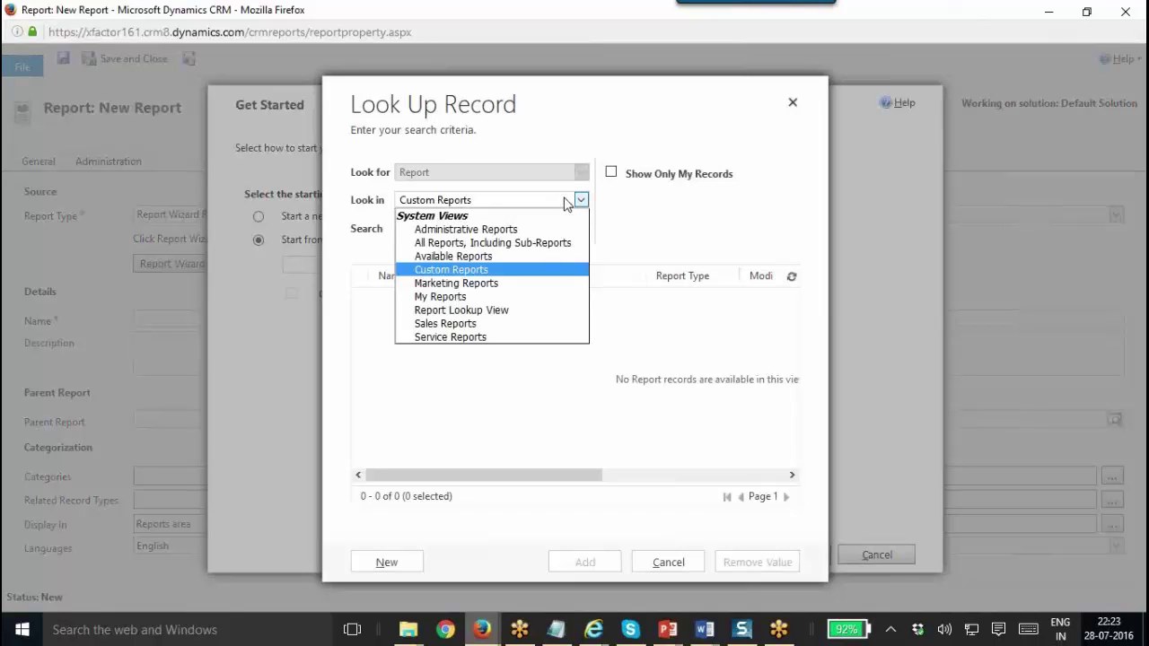
pyautogui.click(508, 243)
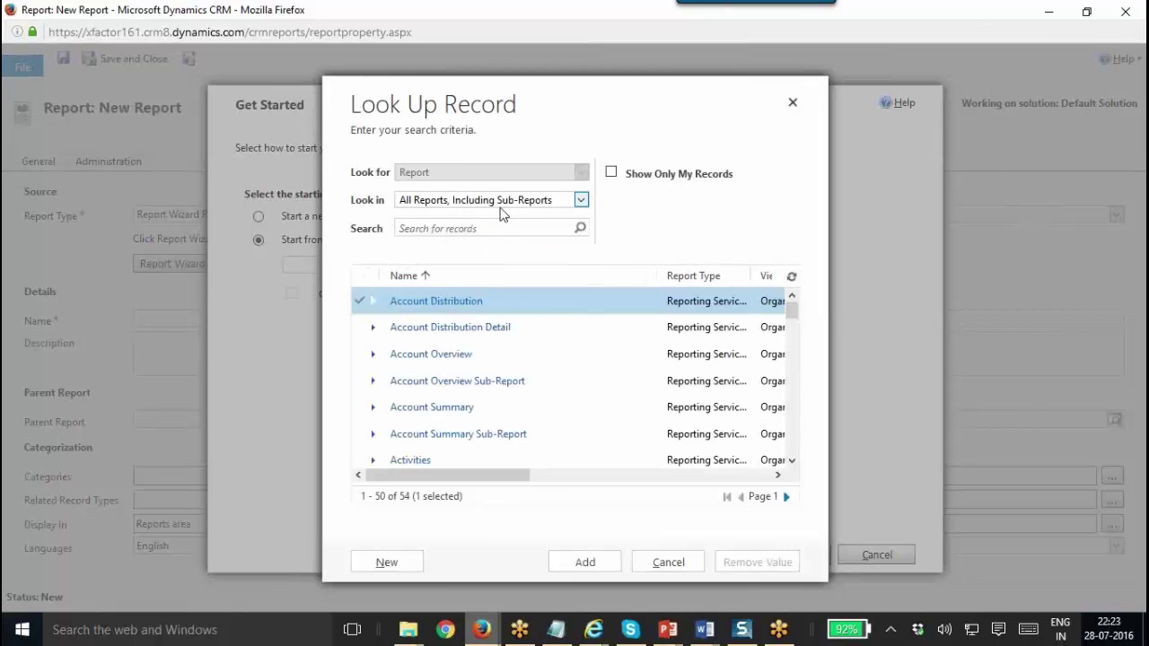
pyautogui.click(531, 354)
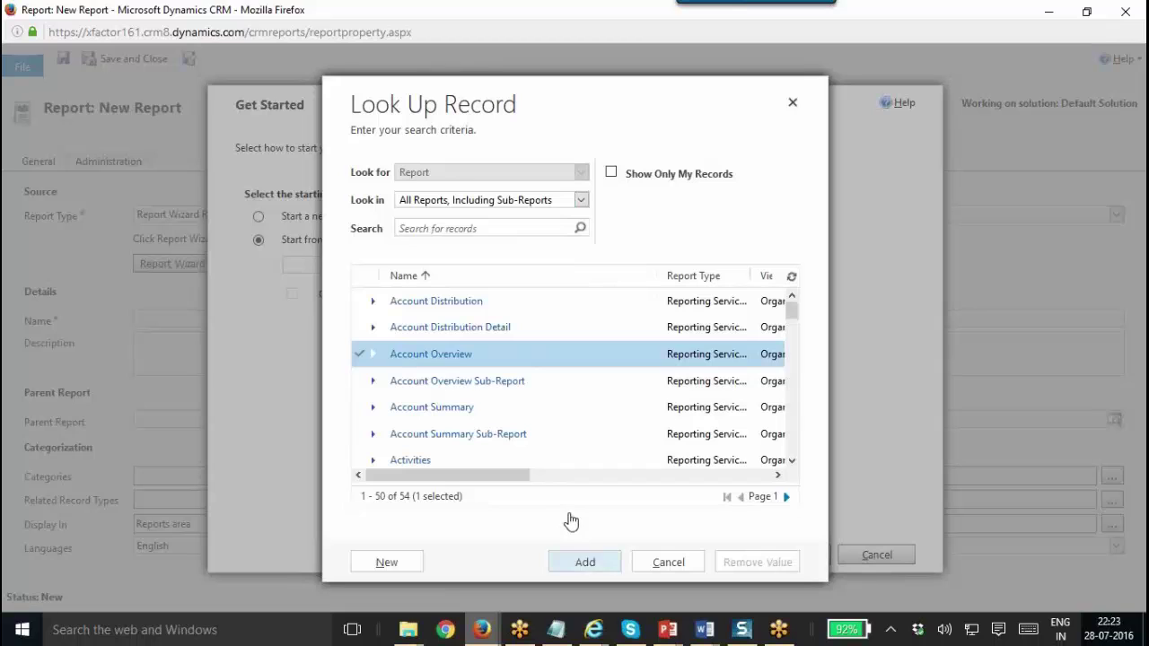
pyautogui.click(585, 562)
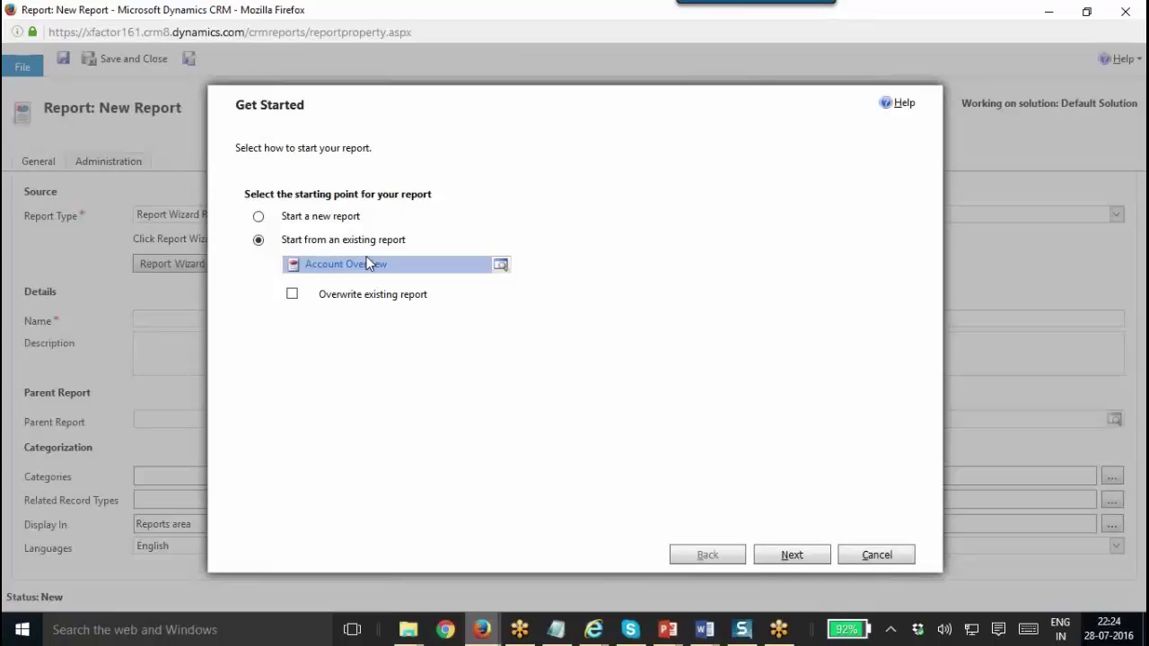
pyautogui.click(291, 287)
pyautogui.click(292, 293)
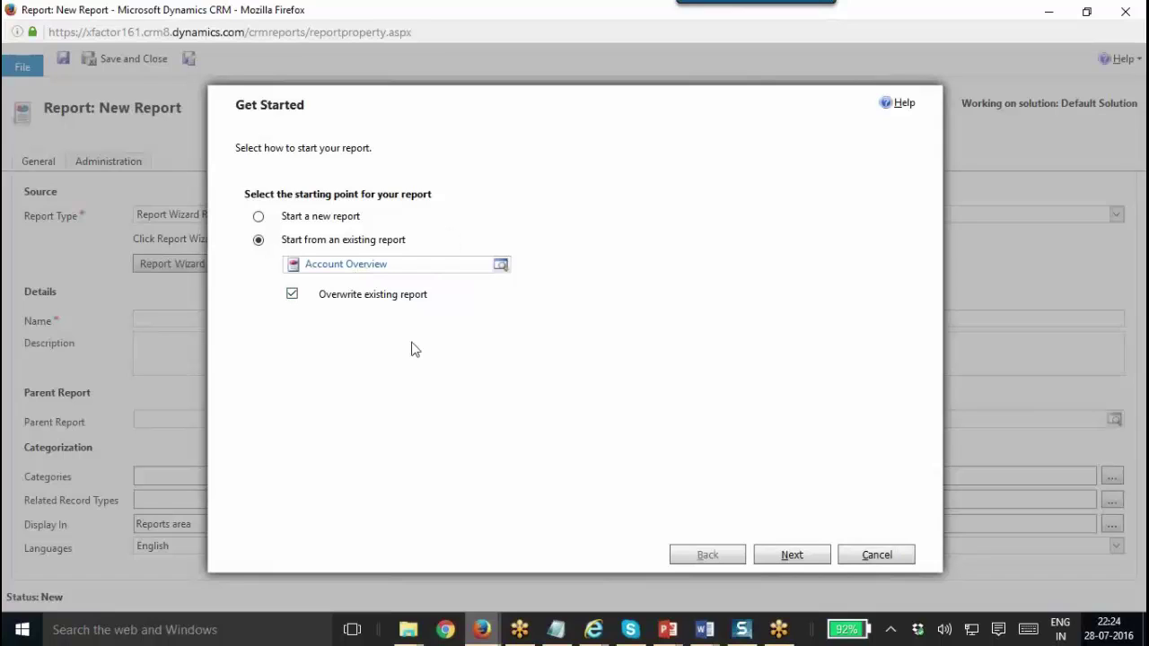
pyautogui.click(292, 294)
# Choose to start a new report in the wizard and name it Top 10 Opportunties
pyautogui.click(257, 218)
pyautogui.click(780, 555)
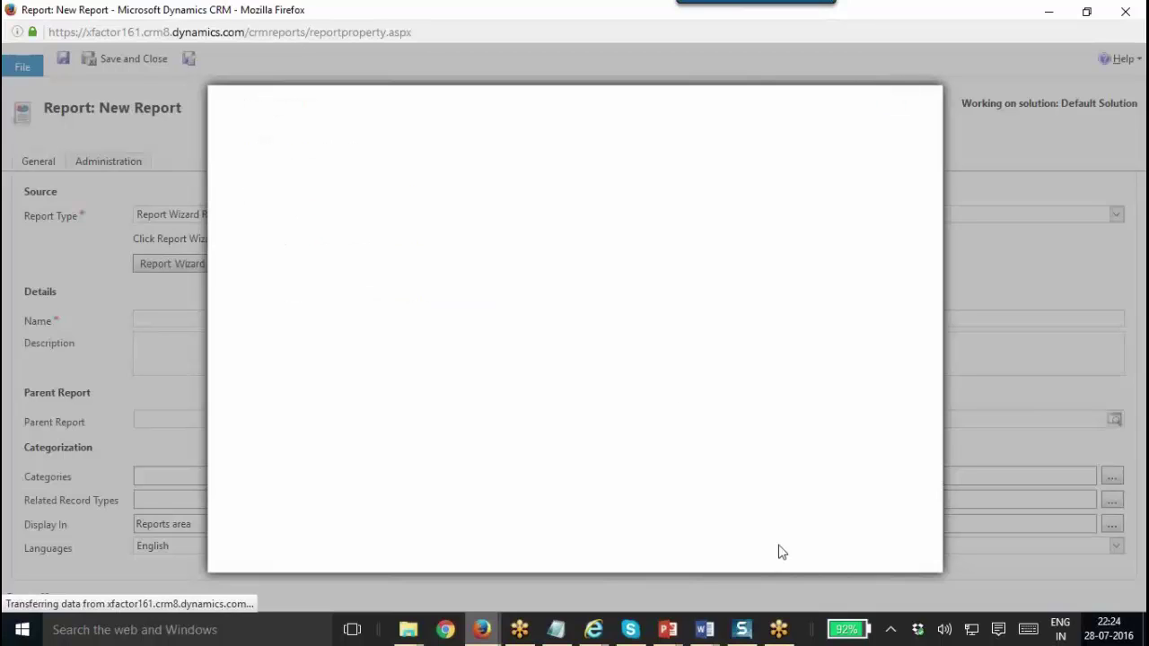
pyautogui.click(595, 223)
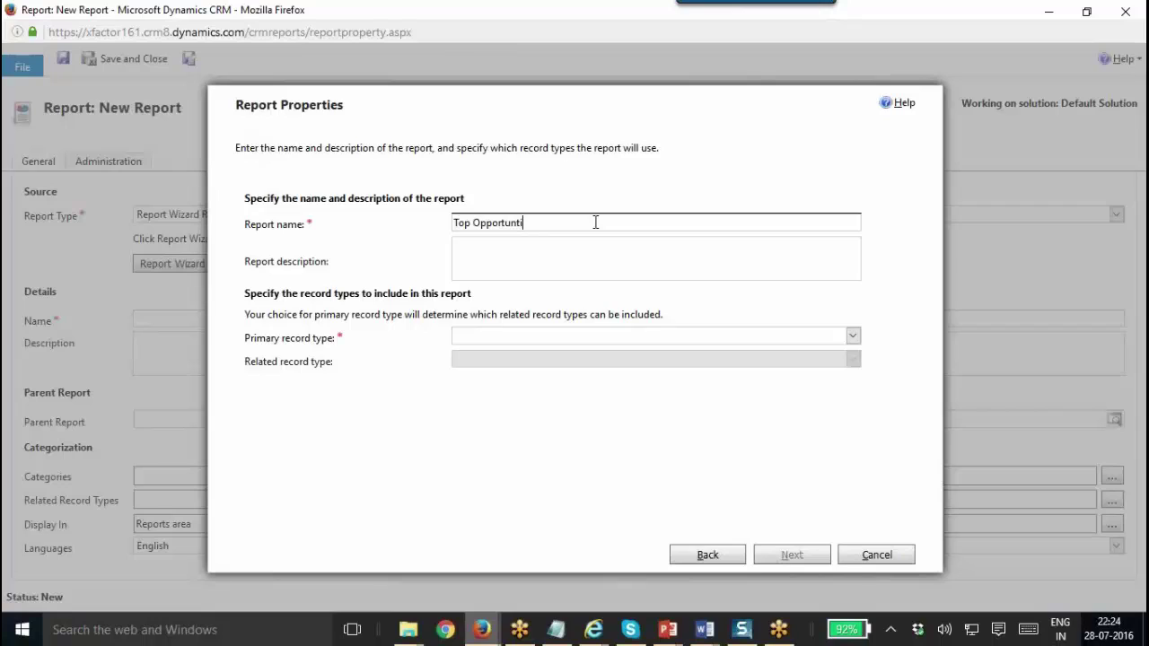
pyautogui.click(473, 224)
pyautogui.write('10')
pyautogui.click(489, 270)
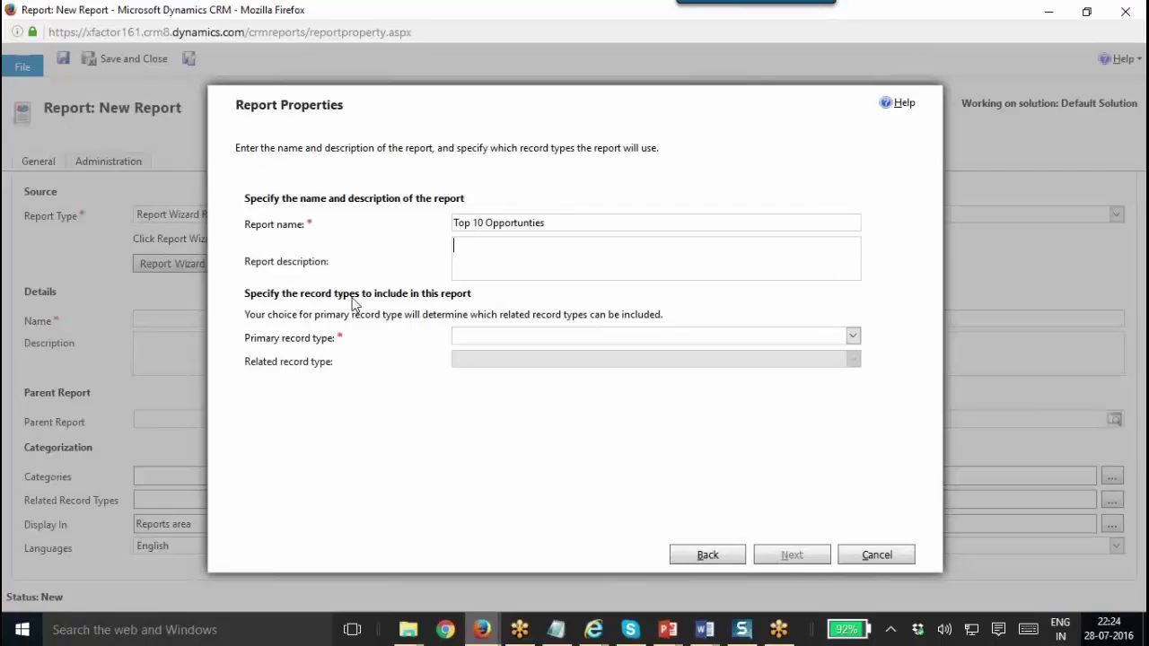
# Set the primary record type to Opportunities and the related record type to Leads (Qualifying Opportunity), and continue to the filtering criteria
pyautogui.click(516, 339)
pyautogui.write('opp')
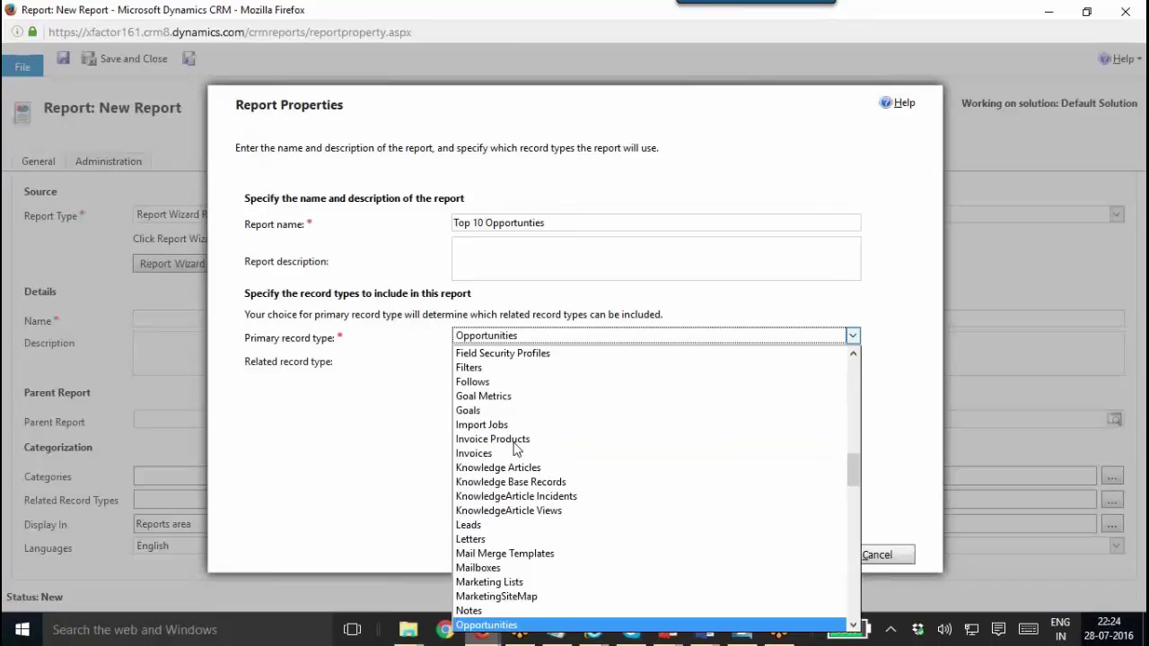
pyautogui.press('Return')
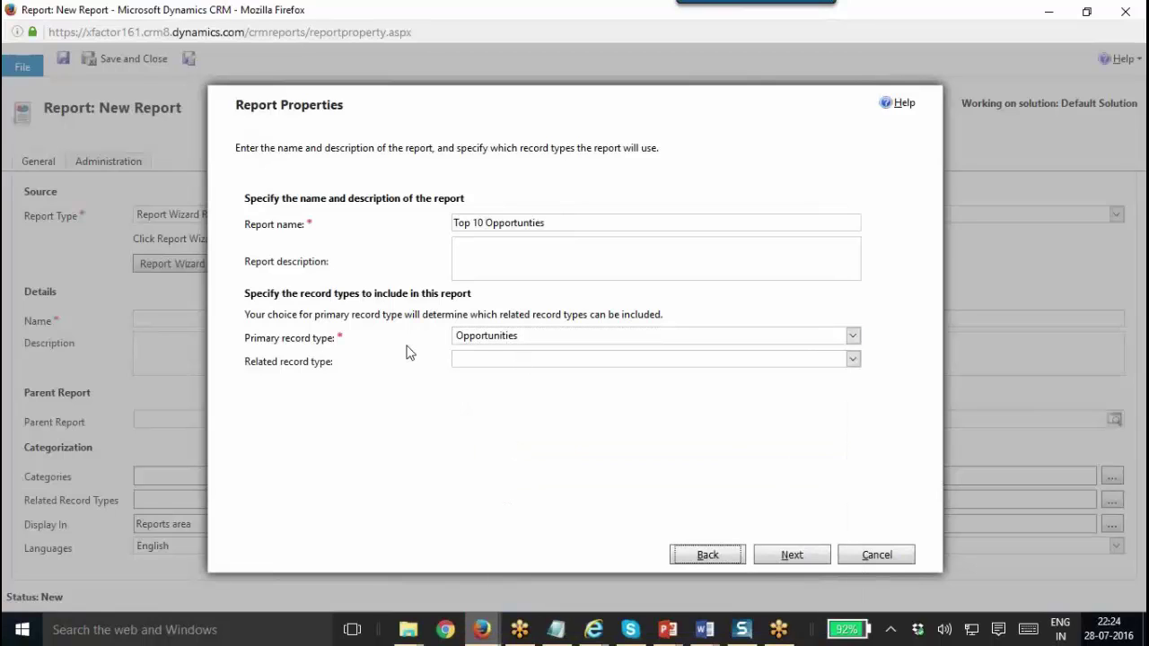
pyautogui.click(499, 361)
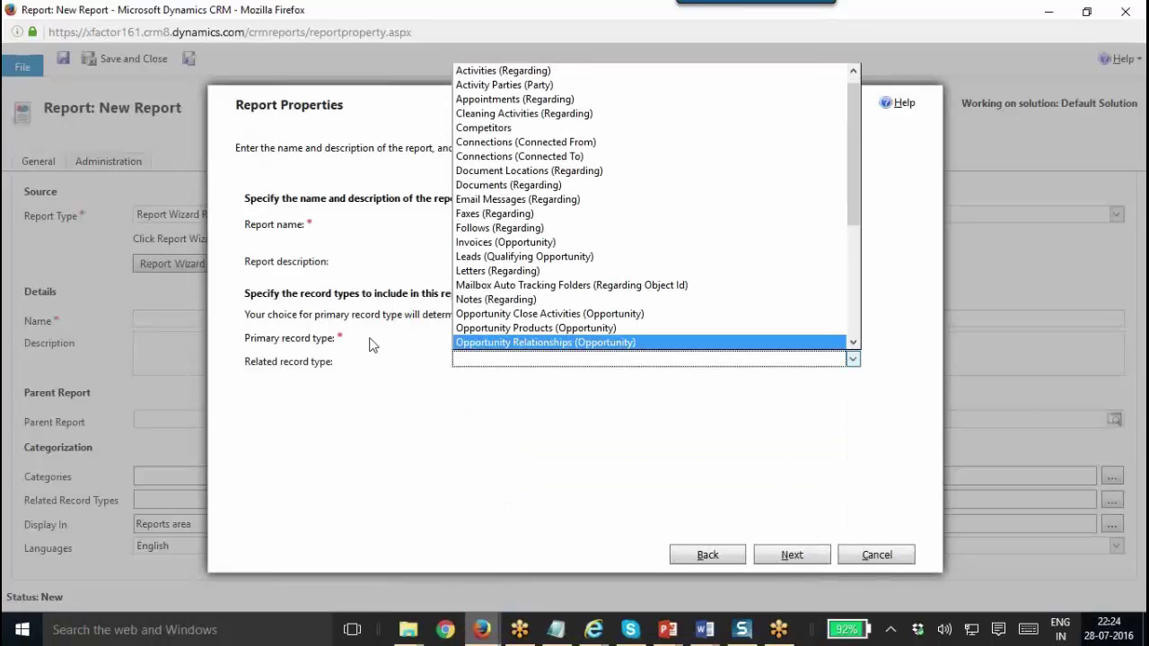
pyautogui.write('lifying Opportunity)')
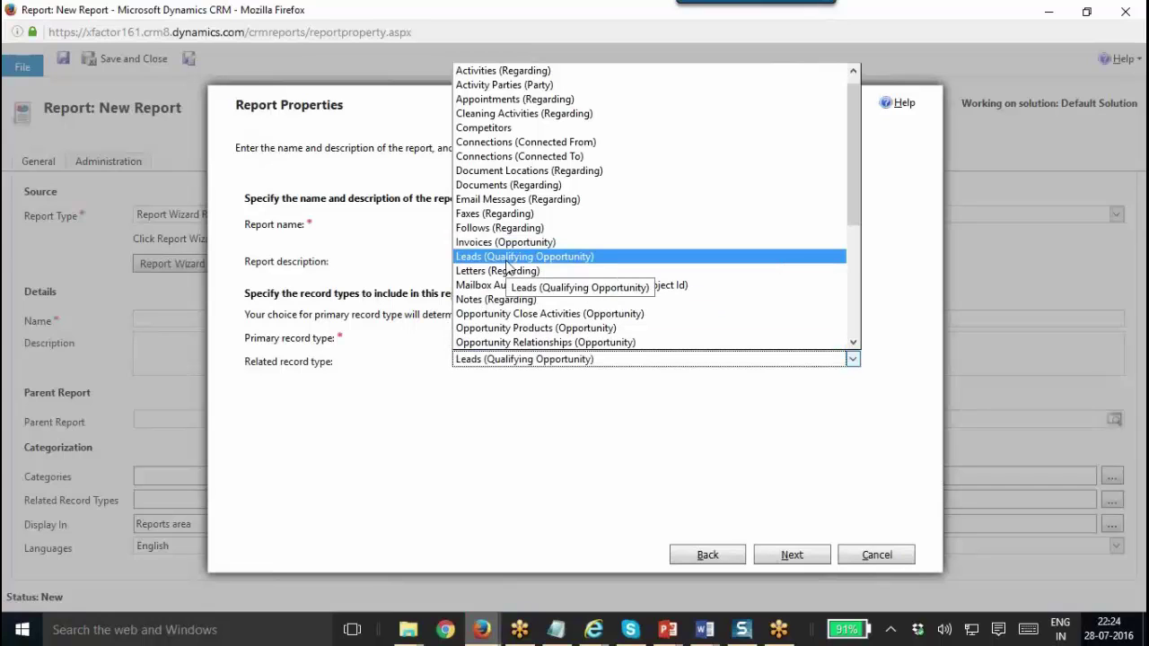
pyautogui.click(507, 261)
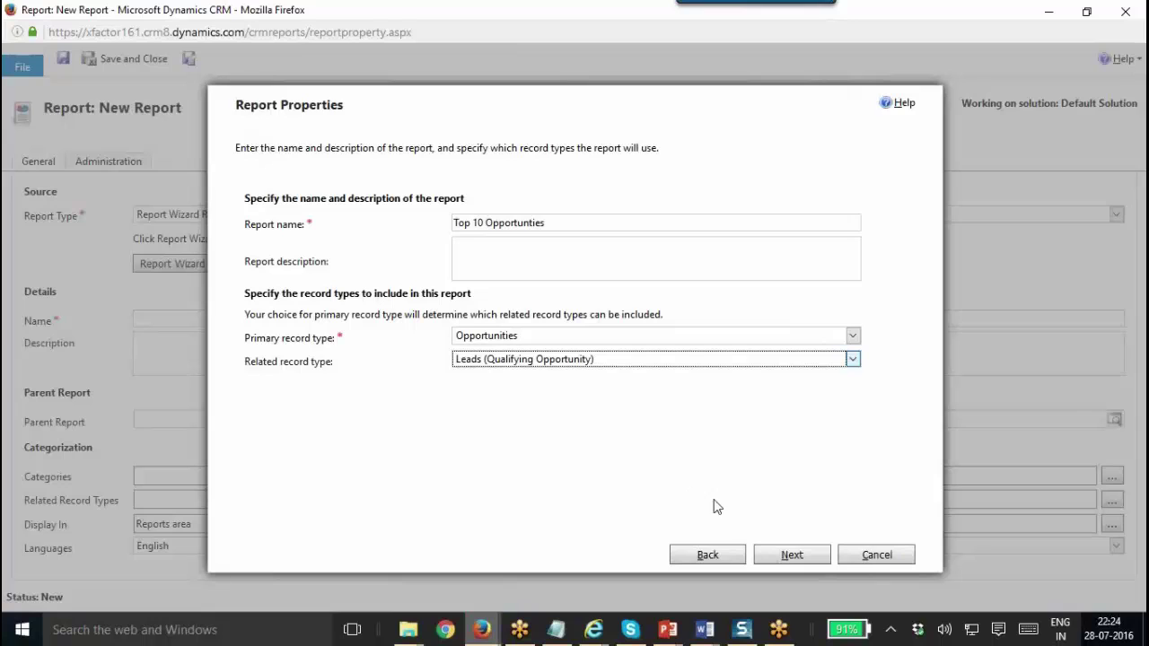
pyautogui.click(790, 558)
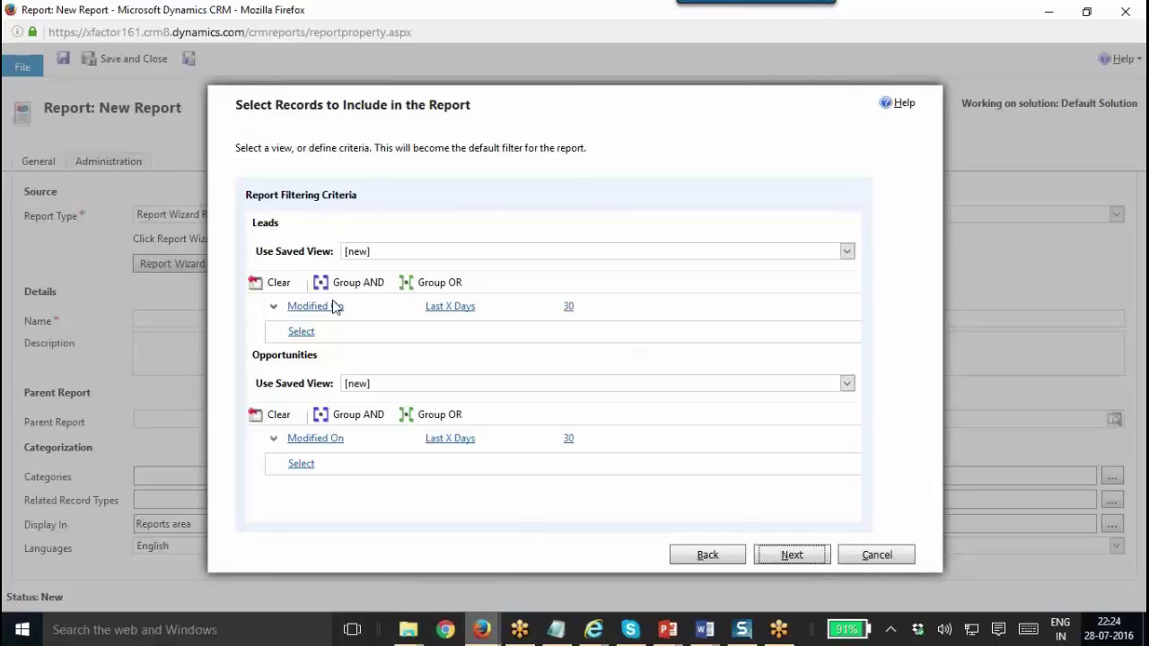
pyautogui.moveTo(528, 310)
pyautogui.click(594, 311)
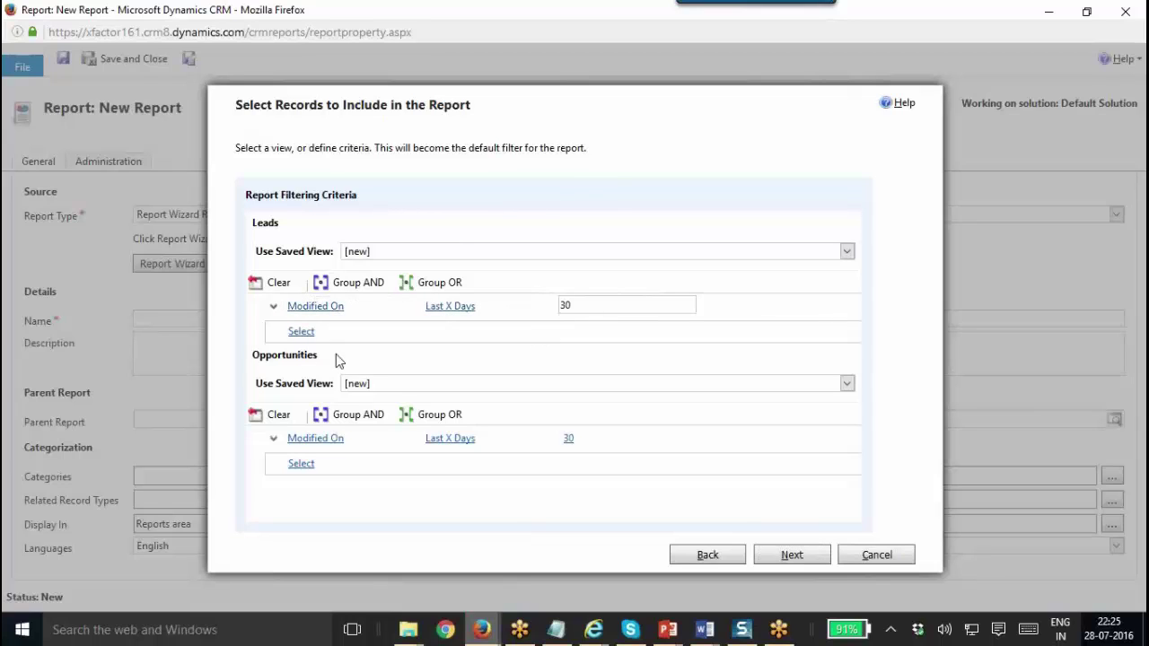
pyautogui.moveTo(333, 443)
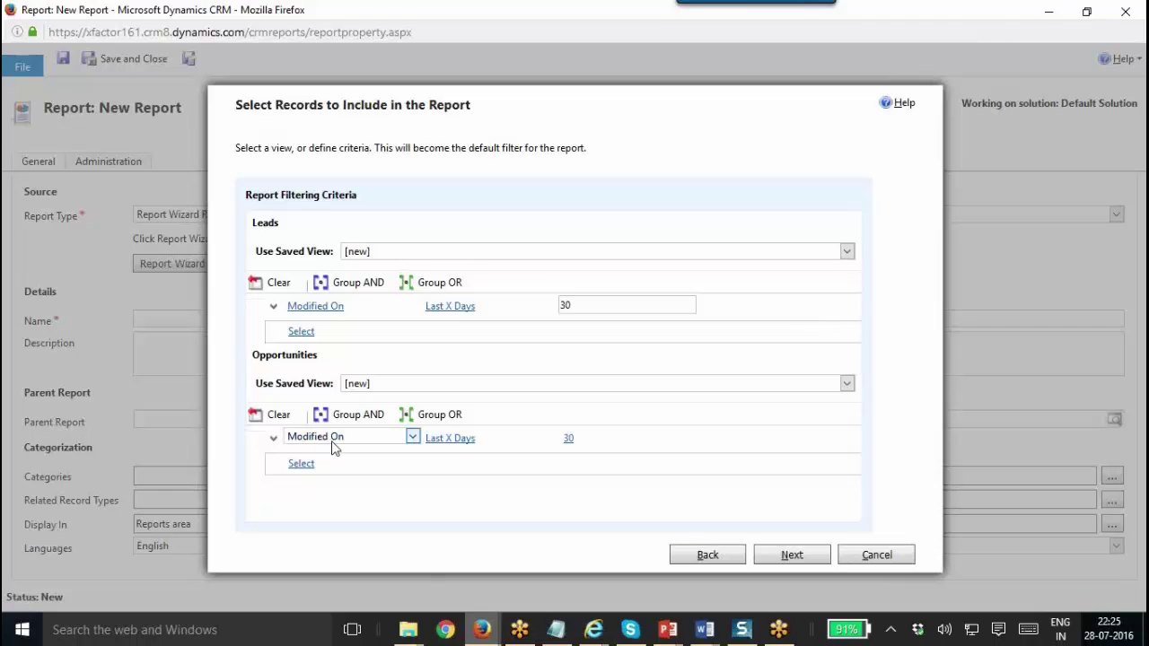
pyautogui.moveTo(591, 442)
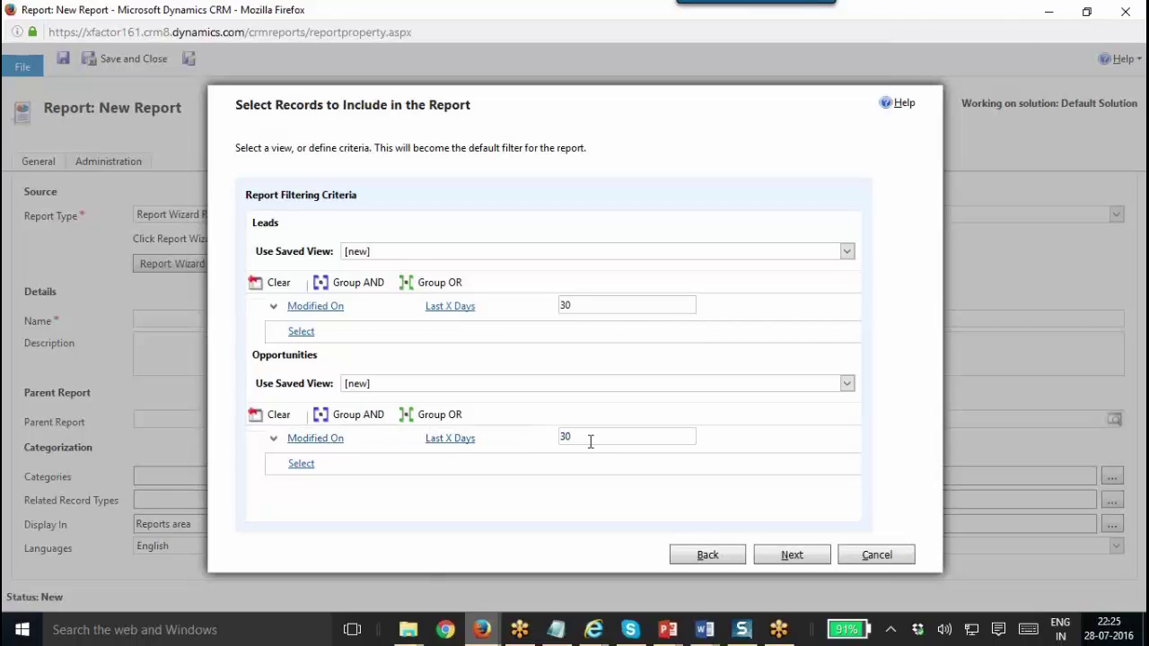
pyautogui.moveTo(599, 441); pyautogui.dragTo(544, 439)
# Add a filter criterion for Opportunities where Status Equals Open
pyautogui.moveTo(320, 472)
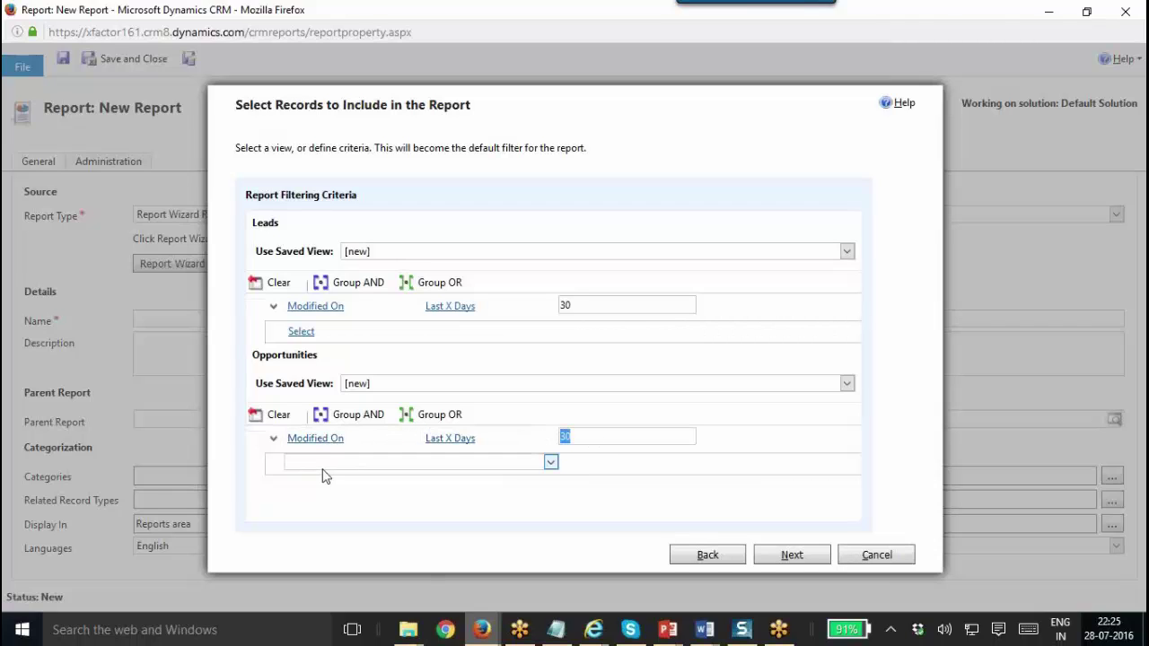
pyautogui.click(324, 467)
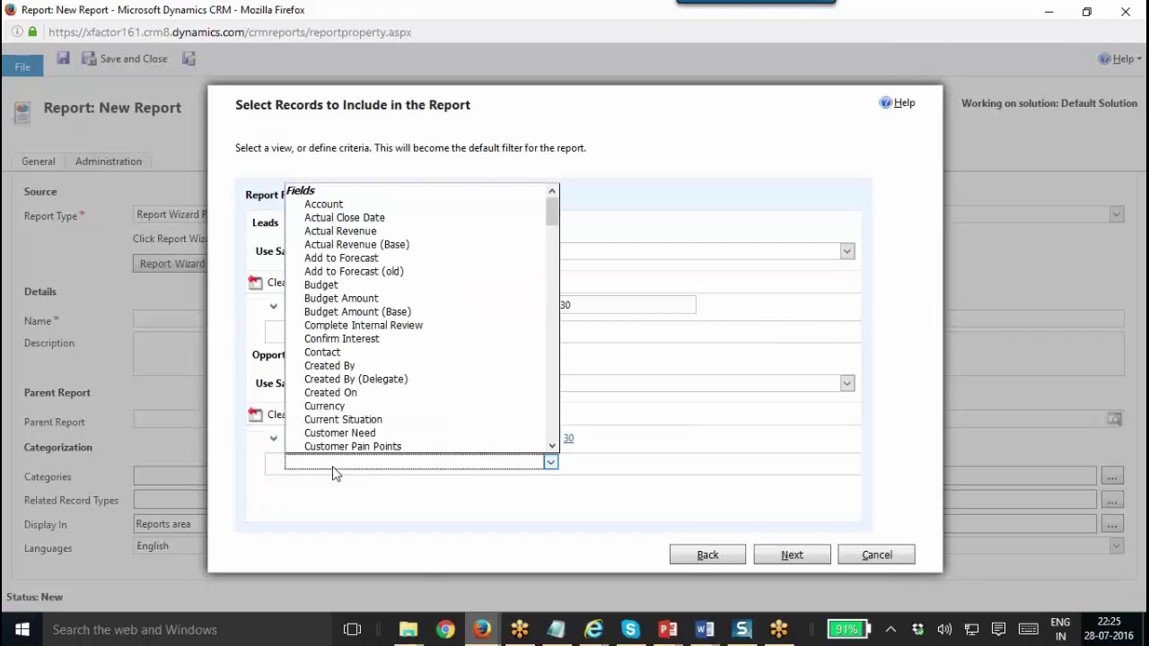
pyautogui.write('st')
pyautogui.press('Return')
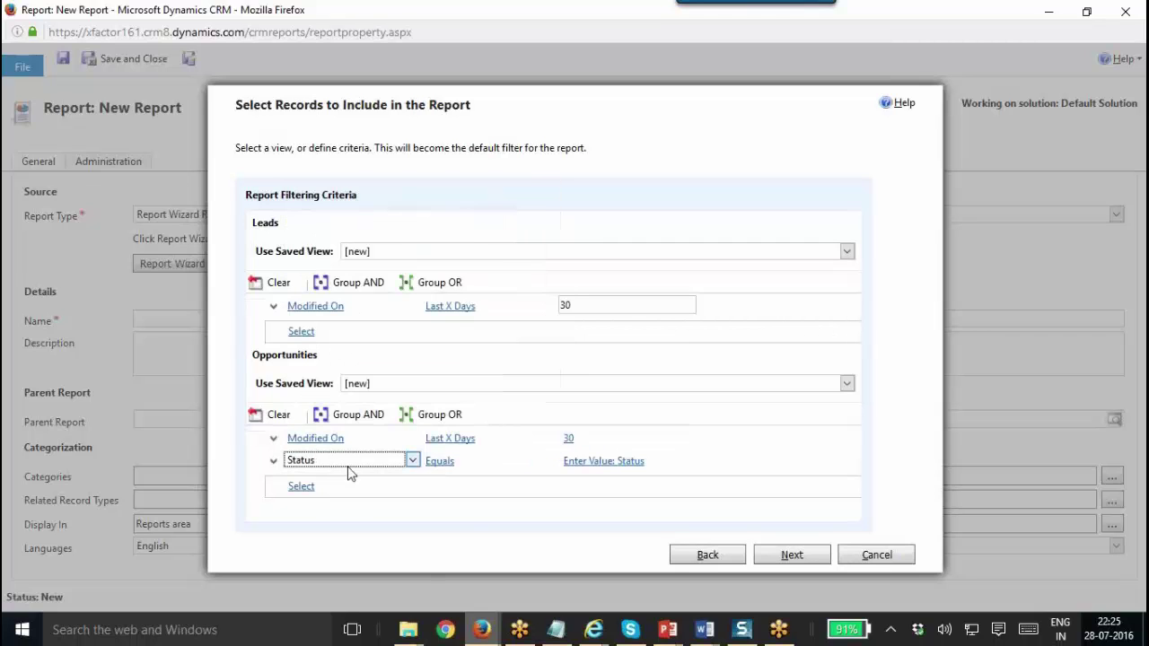
pyautogui.click(454, 461)
pyautogui.click(633, 460)
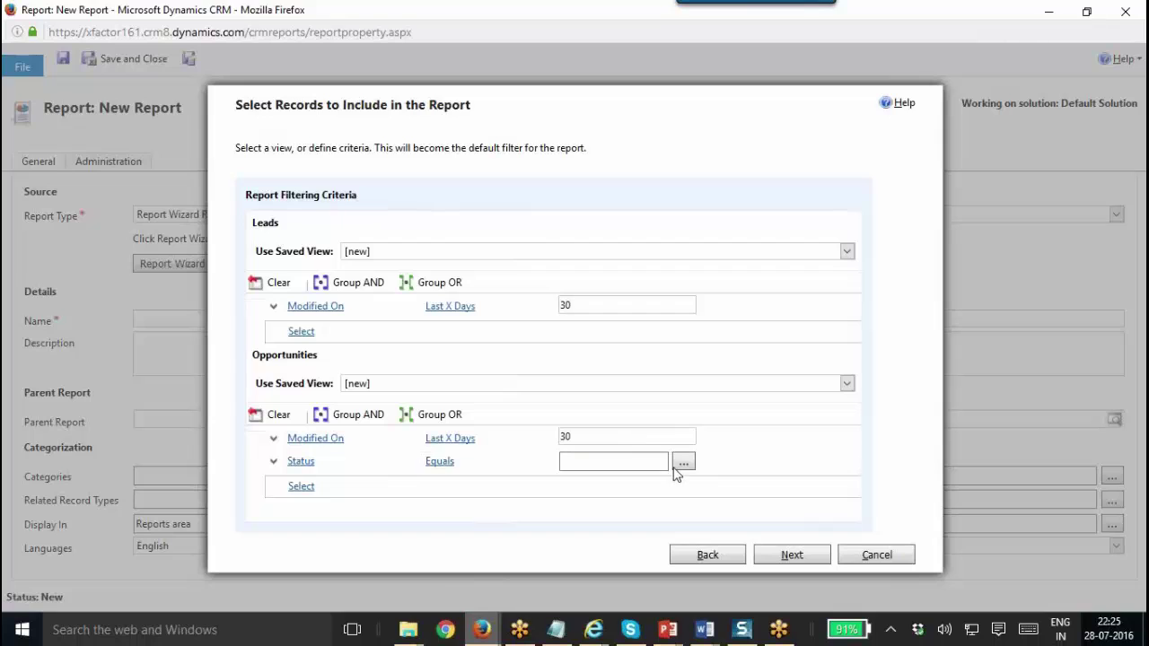
pyautogui.click(688, 465)
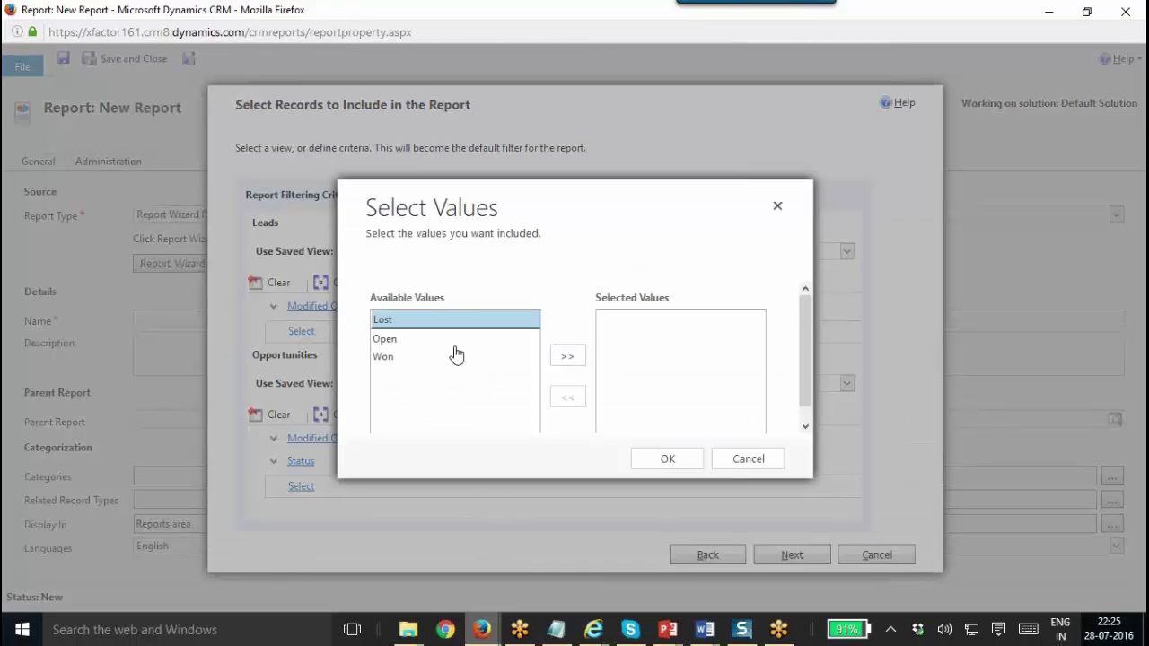
pyautogui.doubleClick(443, 337)
pyautogui.click(691, 451)
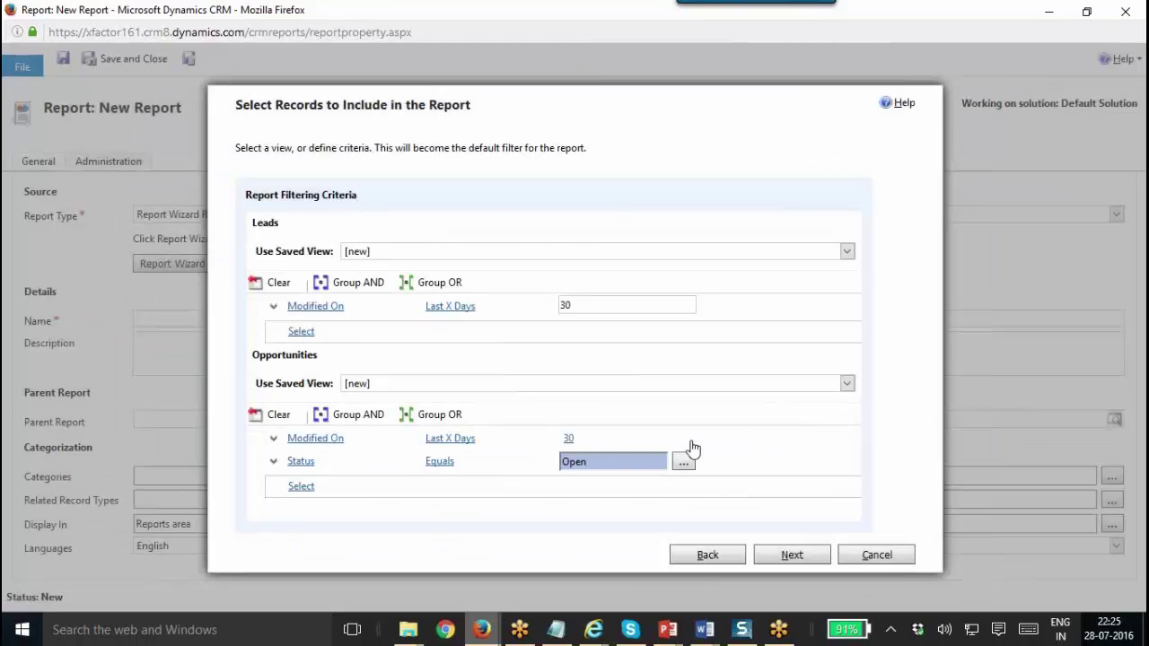
# Leave the additional Opportunities criterion blank, proceed to laying out the fields and start adding a grouping
pyautogui.click(366, 490)
pyautogui.click(366, 490)
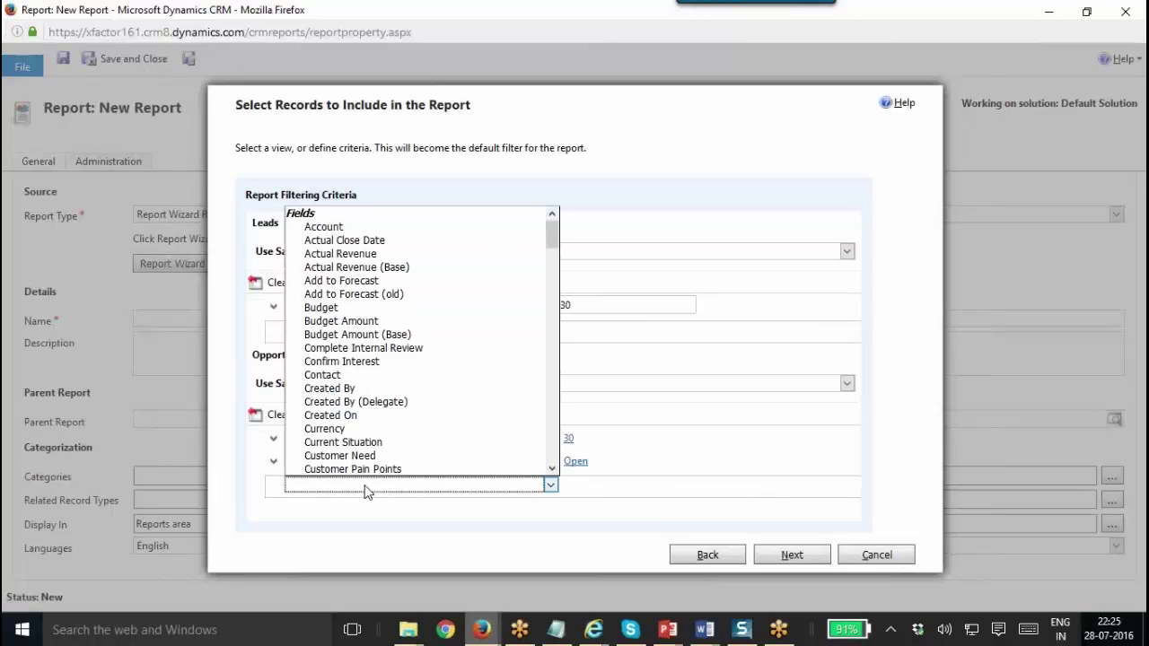
pyautogui.click(885, 433)
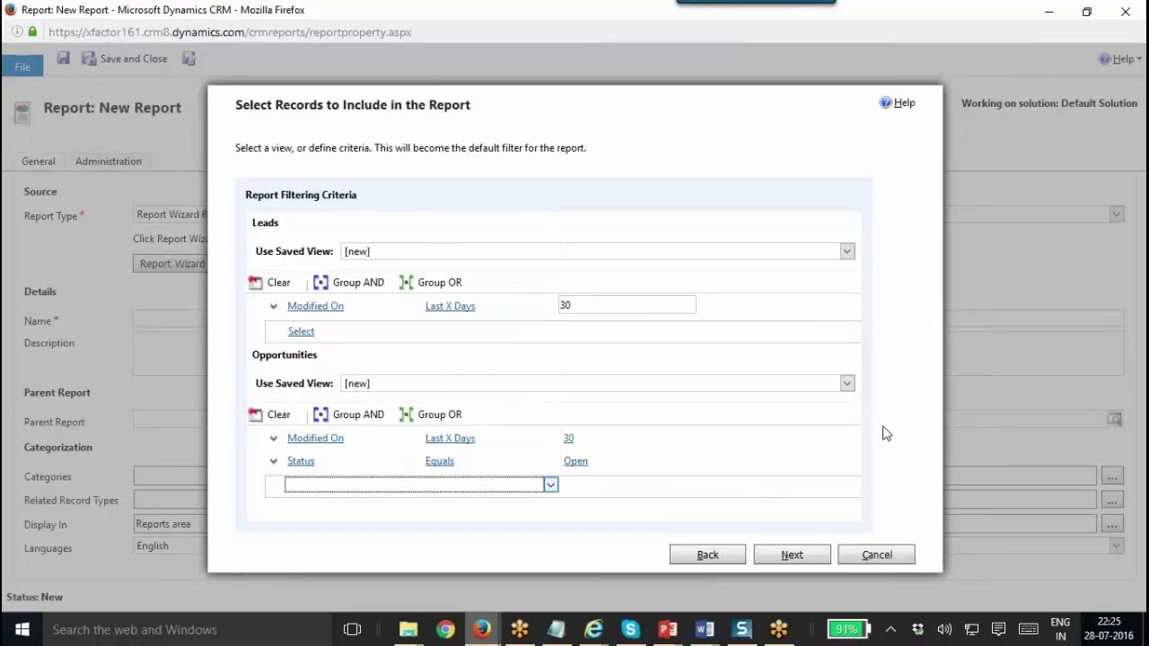
pyautogui.click(806, 553)
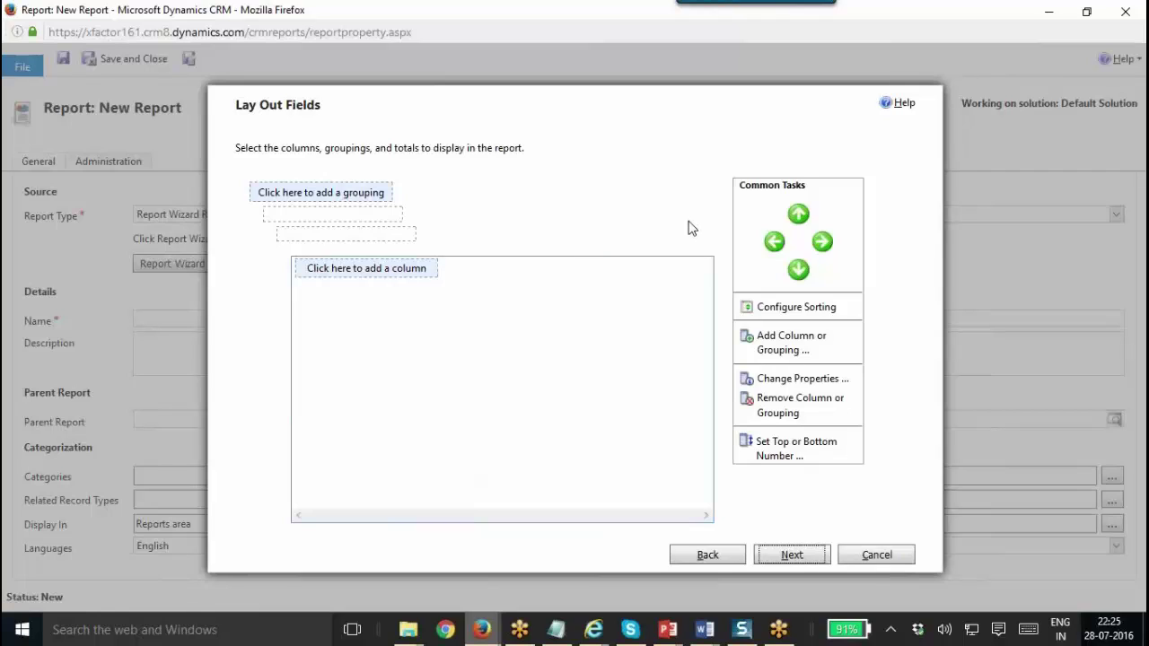
pyautogui.click(367, 203)
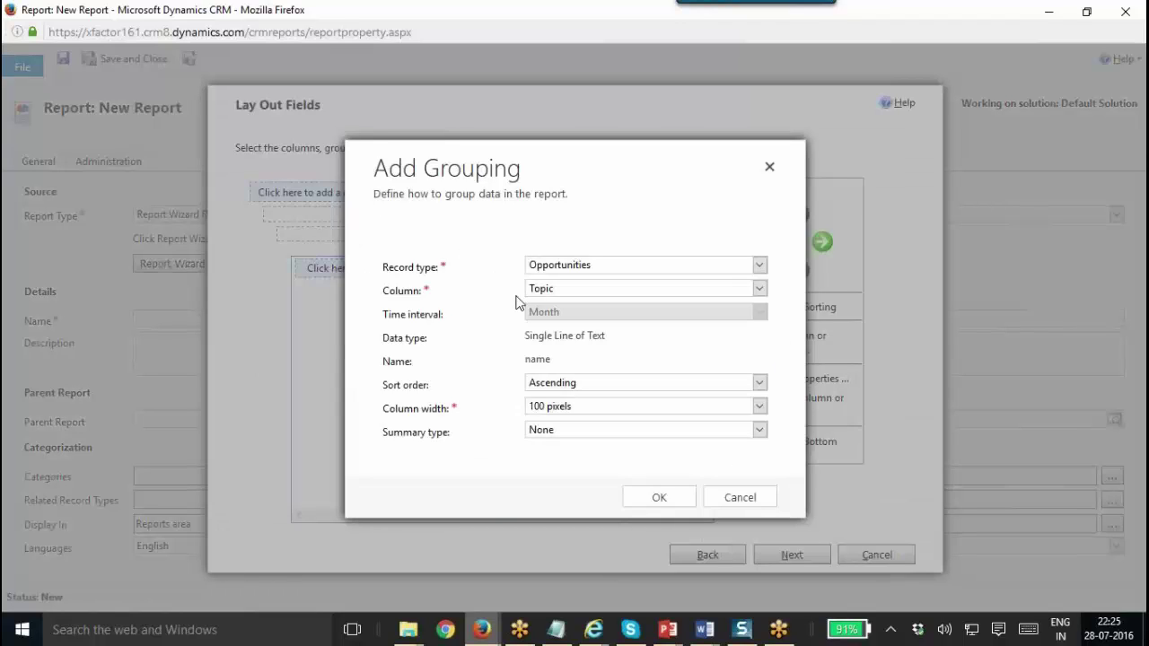
# Try Created By from Opportunities as the grouping column
pyautogui.click(580, 292)
pyautogui.press('c')
pyautogui.press('r')
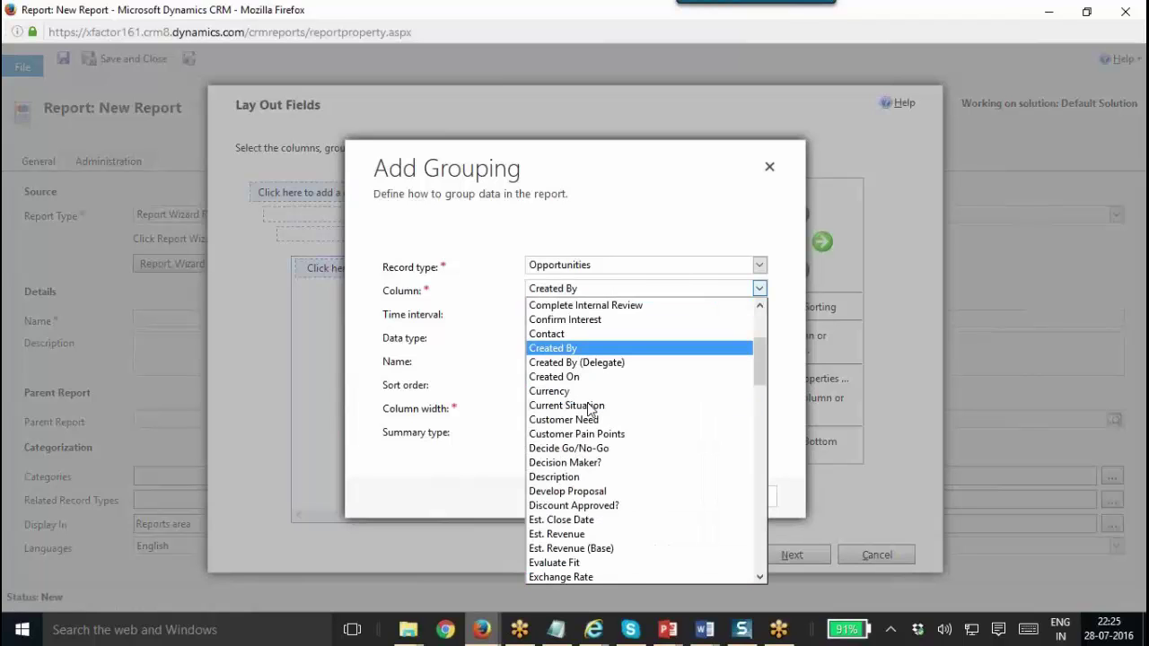
pyautogui.click(595, 350)
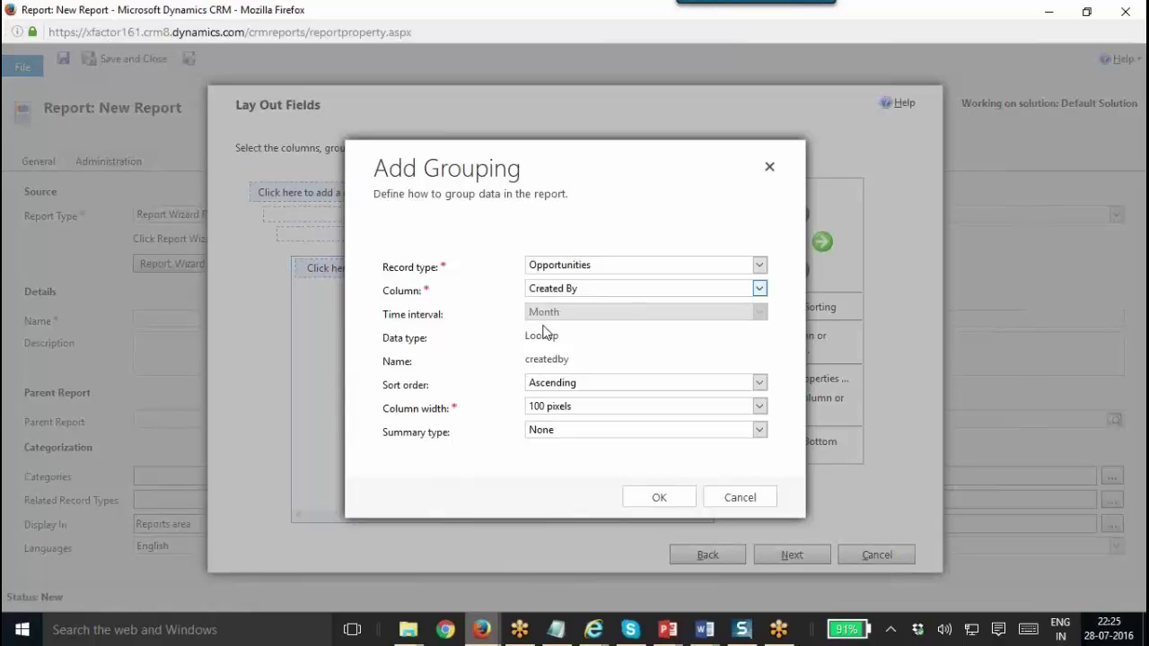
# Group the report by the related Account's Account Name, with ascending order, 100 pixels width and Count summary, without a second grouping
pyautogui.click(592, 268)
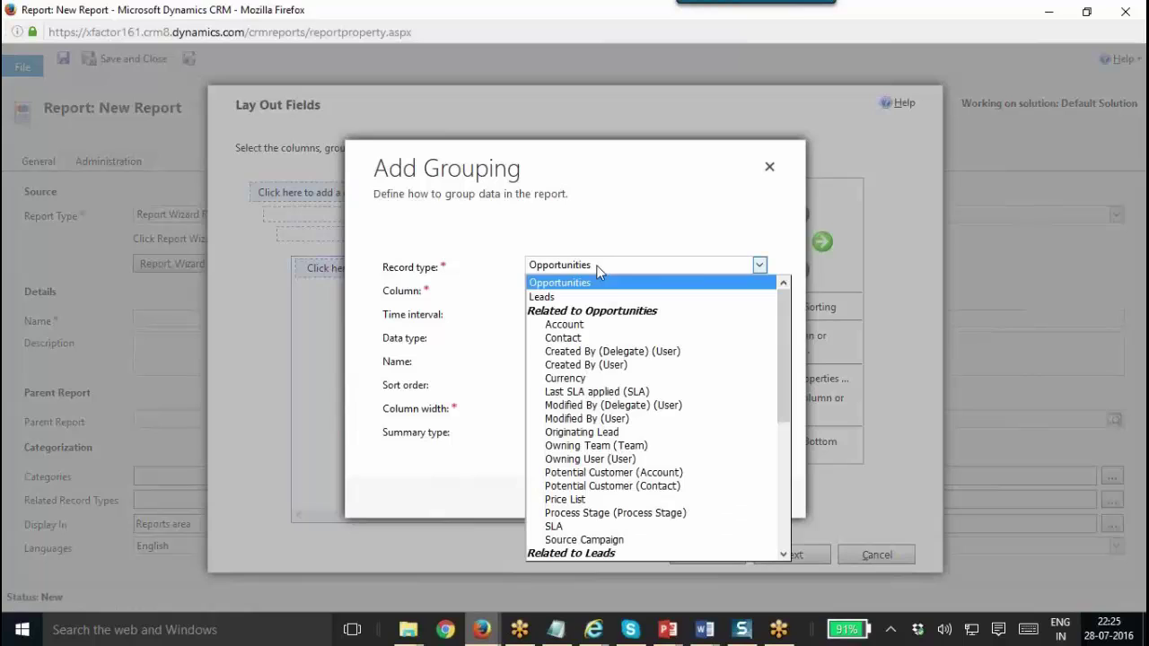
pyautogui.click(650, 326)
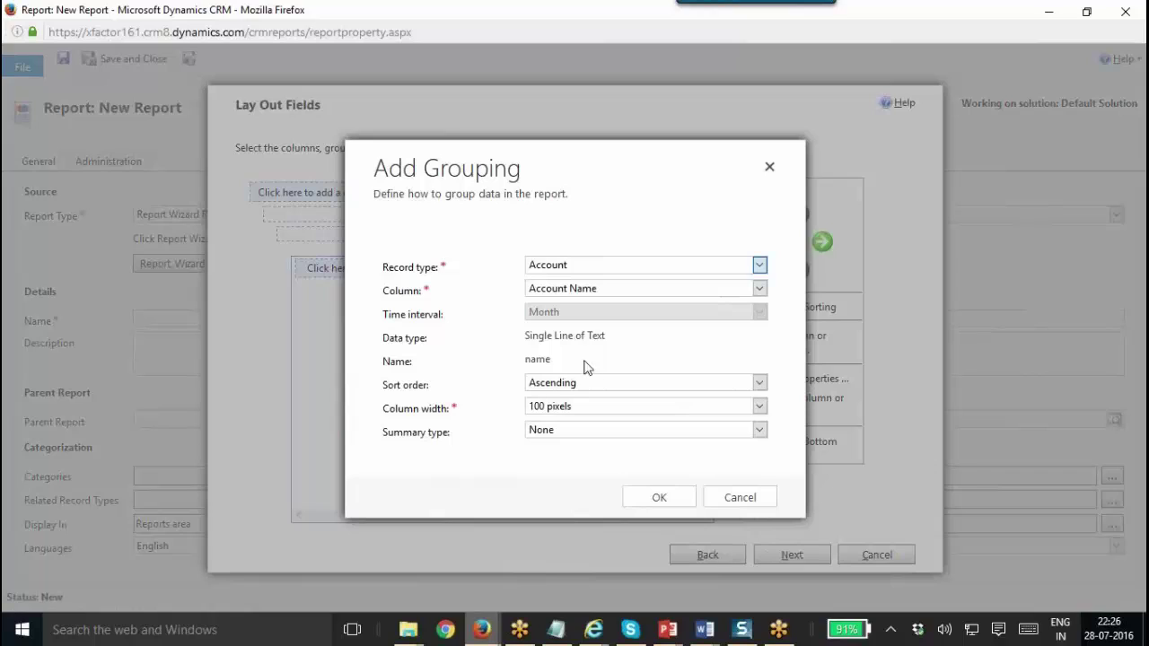
pyautogui.click(612, 385)
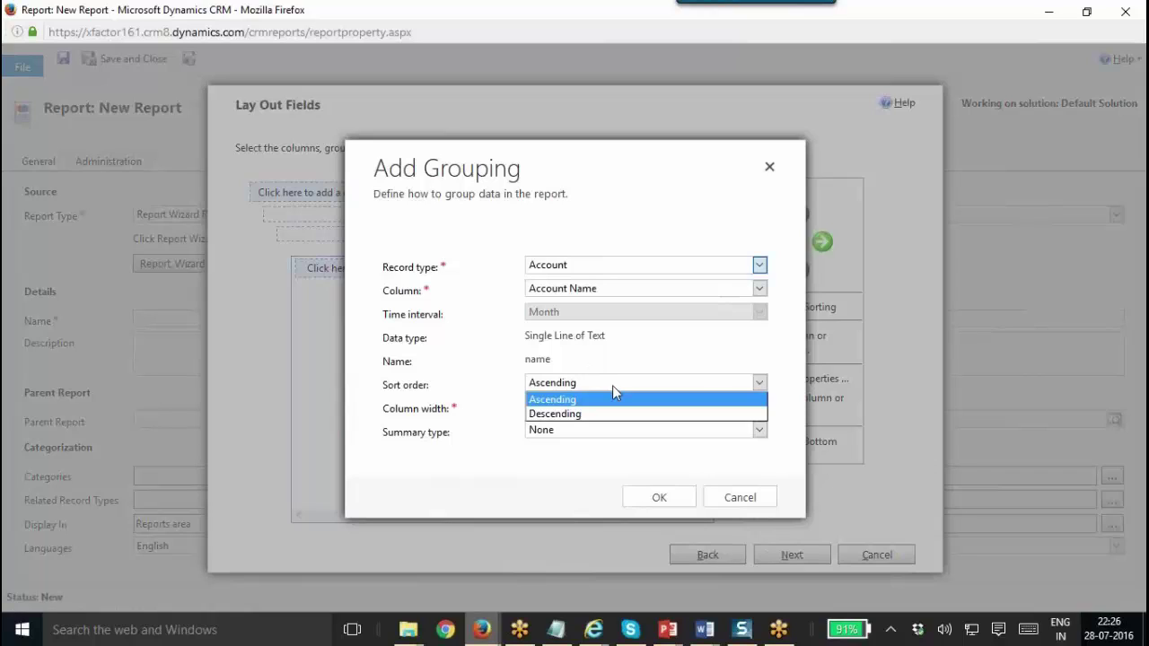
pyautogui.click(607, 403)
pyautogui.click(625, 411)
pyautogui.click(625, 411)
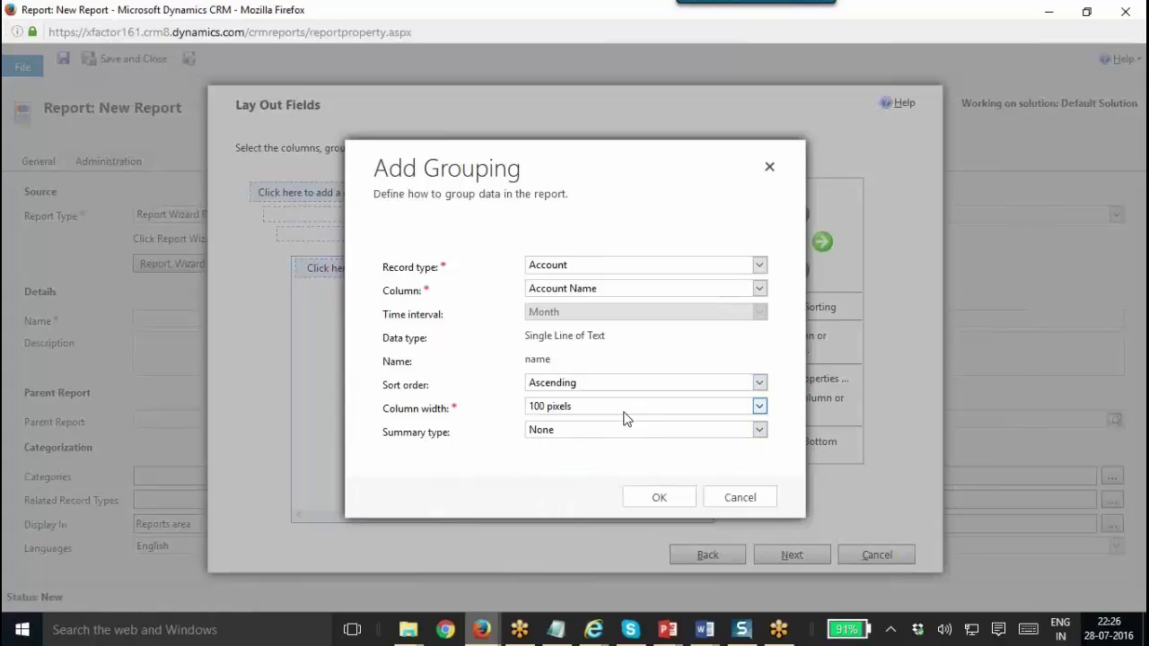
pyautogui.click(553, 433)
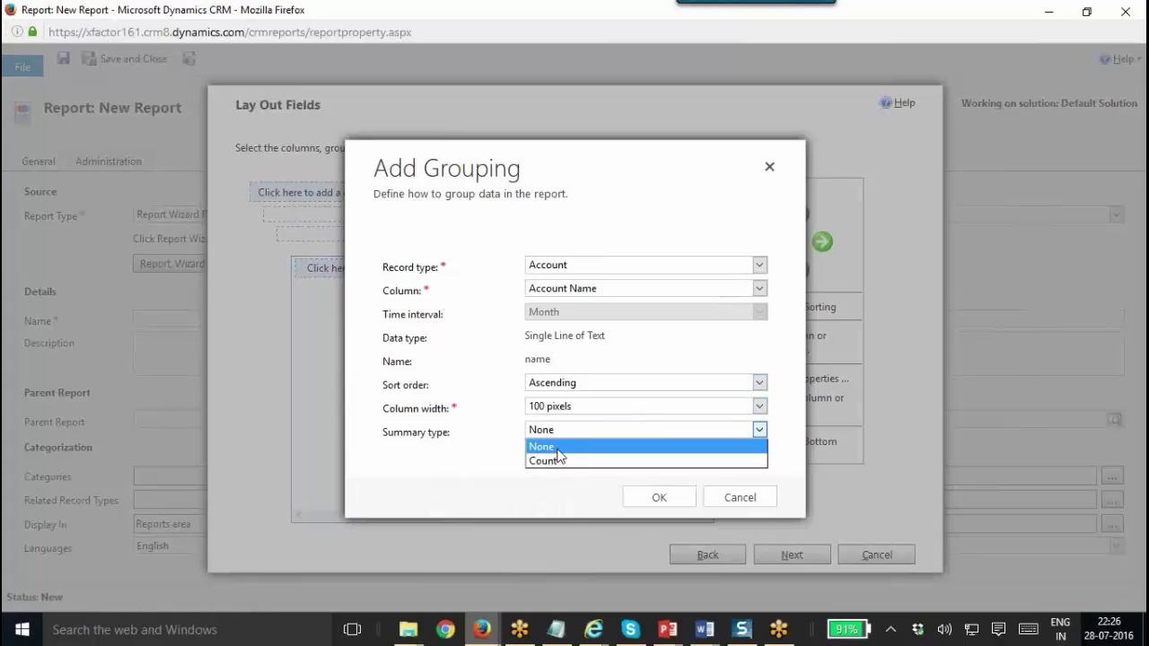
pyautogui.click(558, 462)
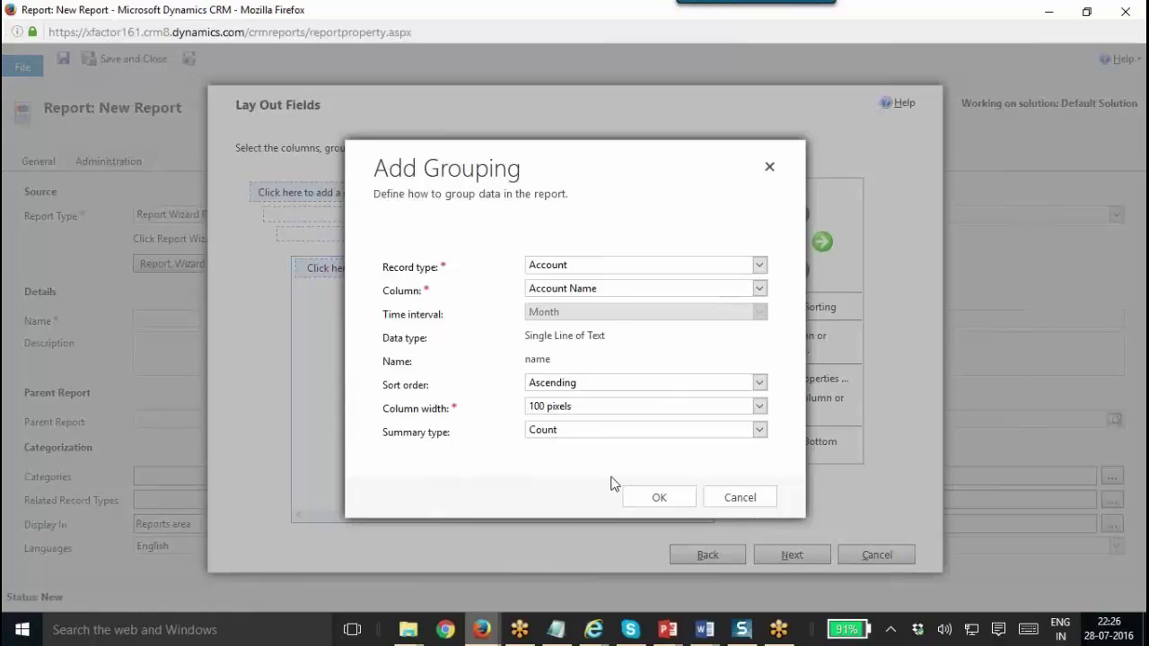
pyautogui.click(656, 494)
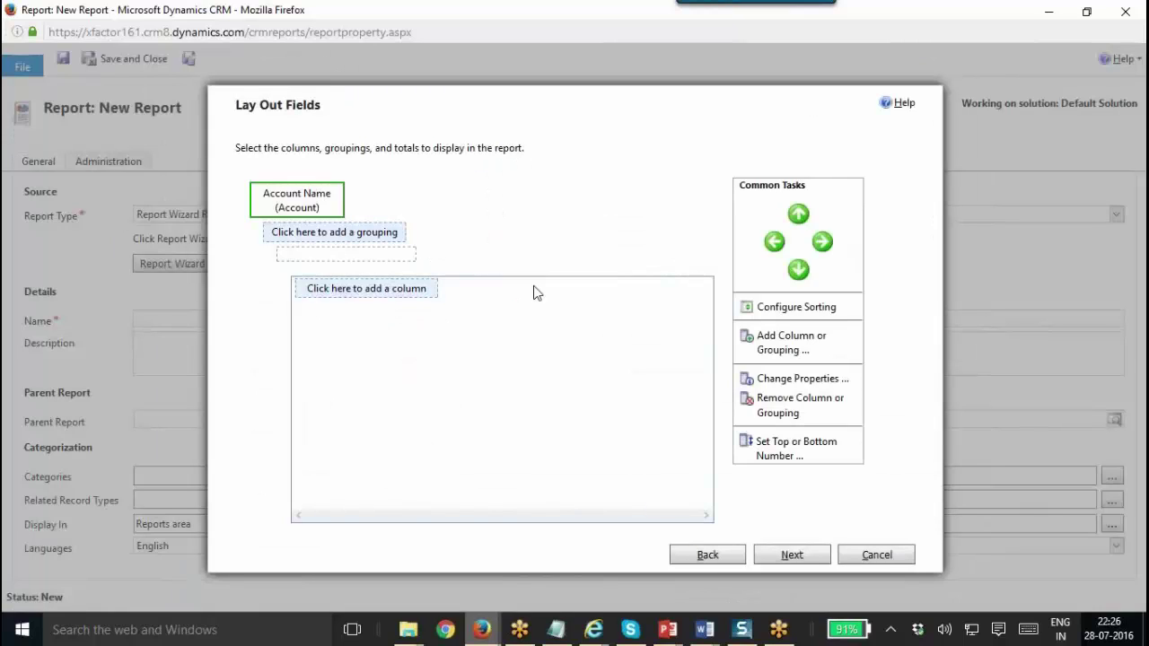
pyautogui.click(387, 235)
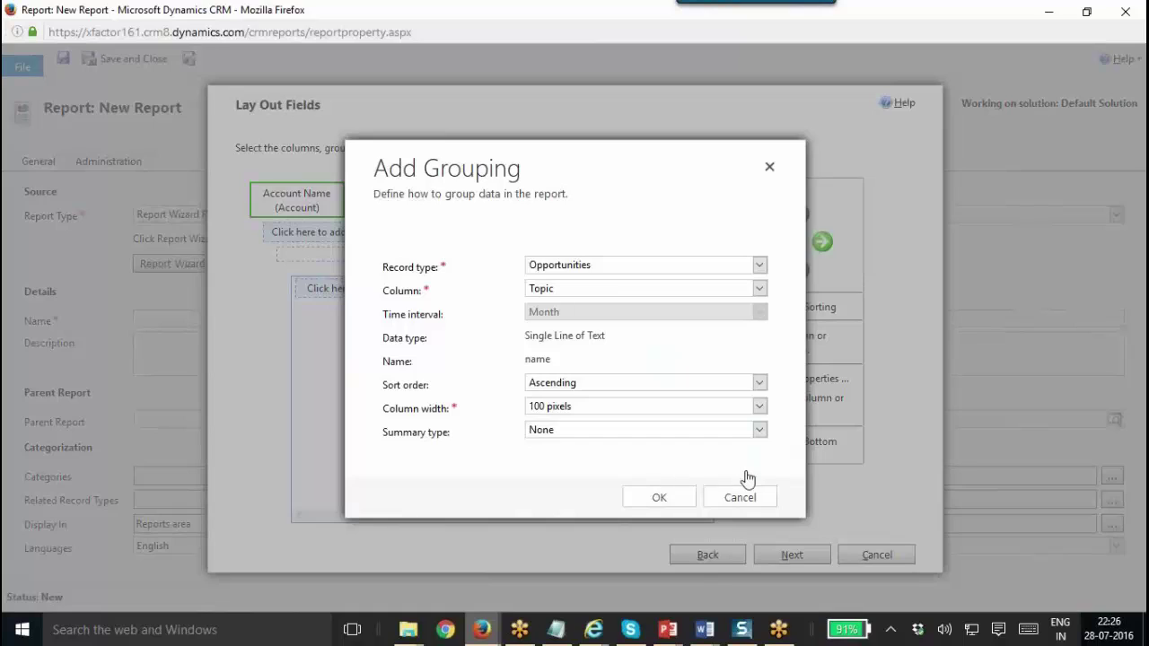
pyautogui.click(745, 494)
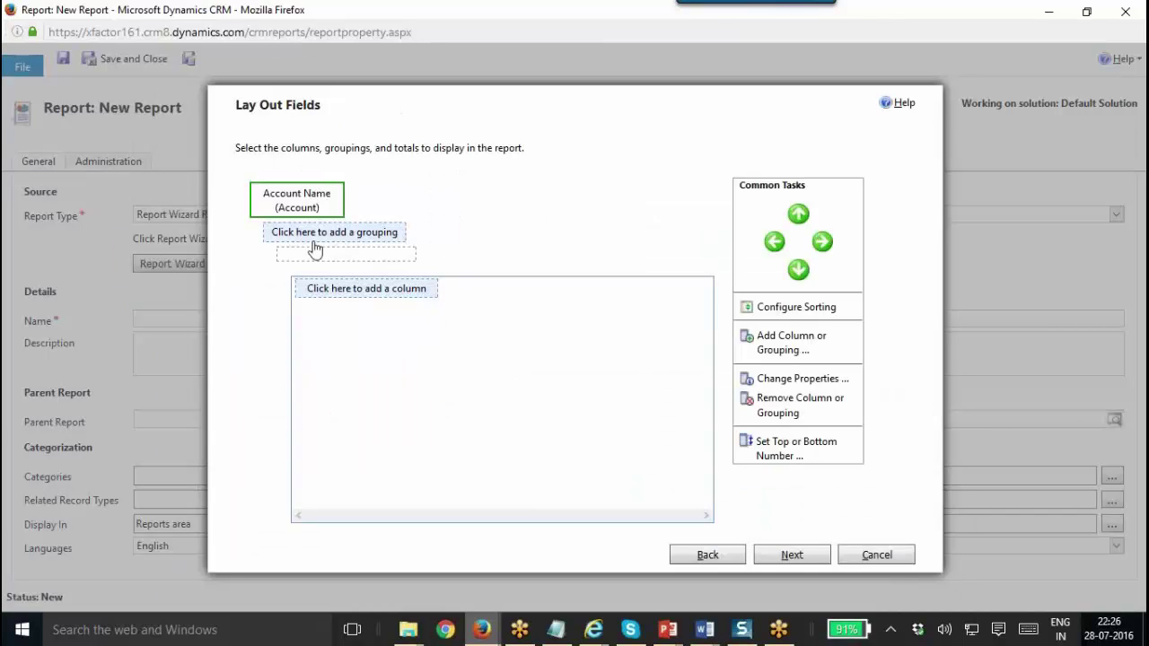
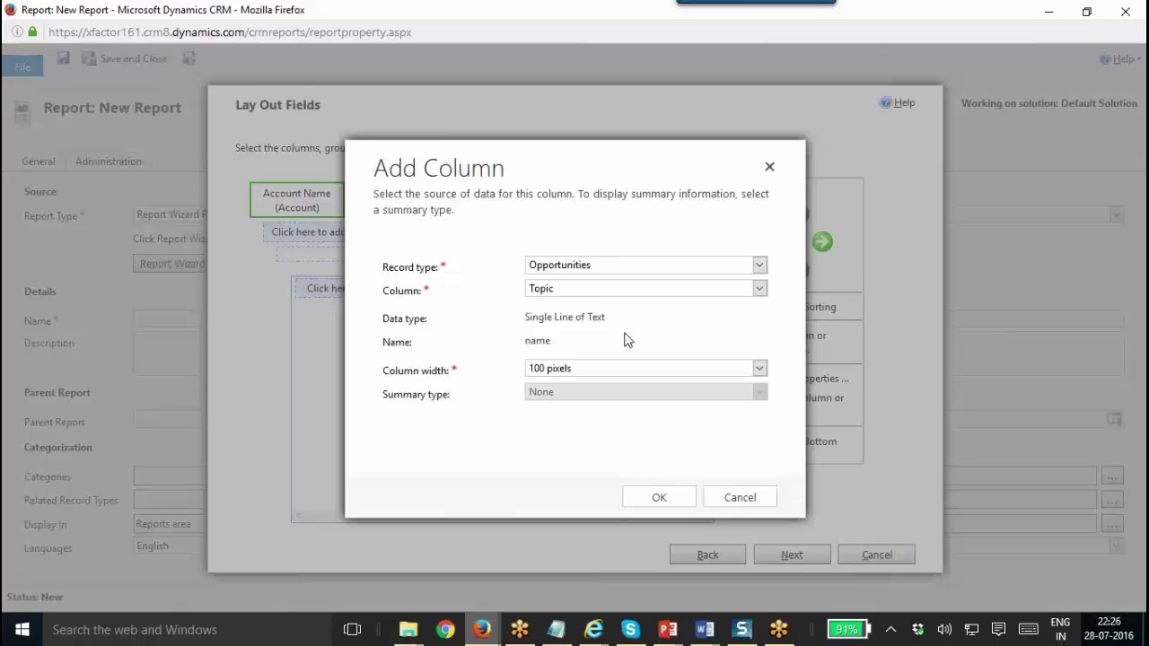
# Add the Topic column from Opportunities to the report with a width of 100 pixels
pyautogui.click(559, 268)
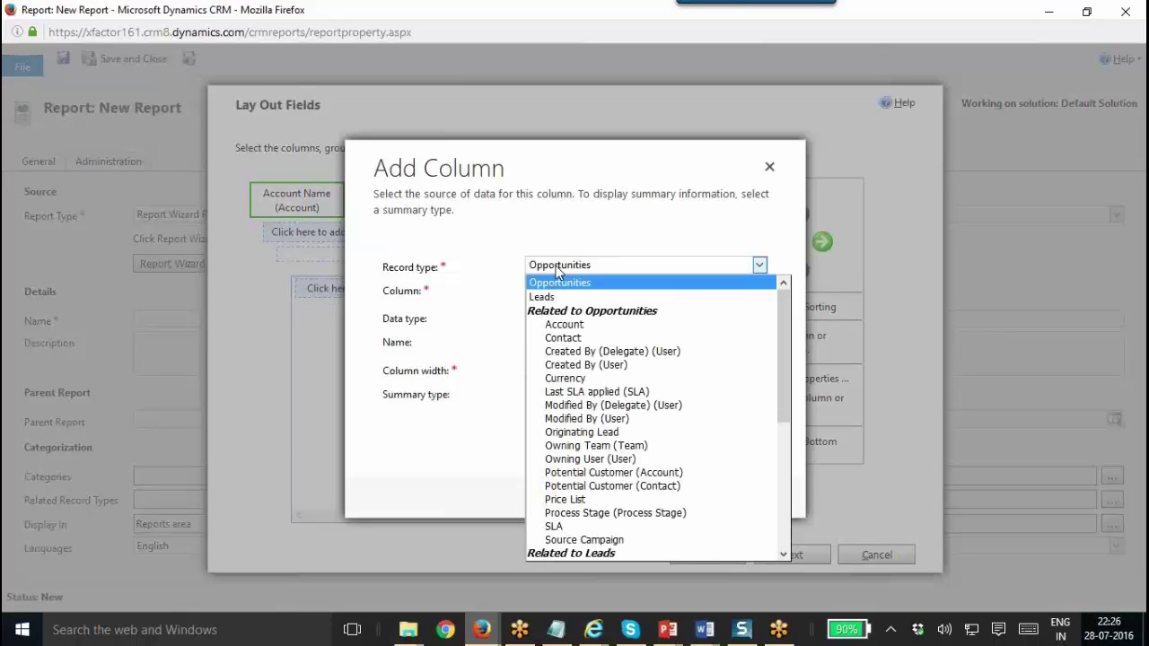
pyautogui.click(540, 282)
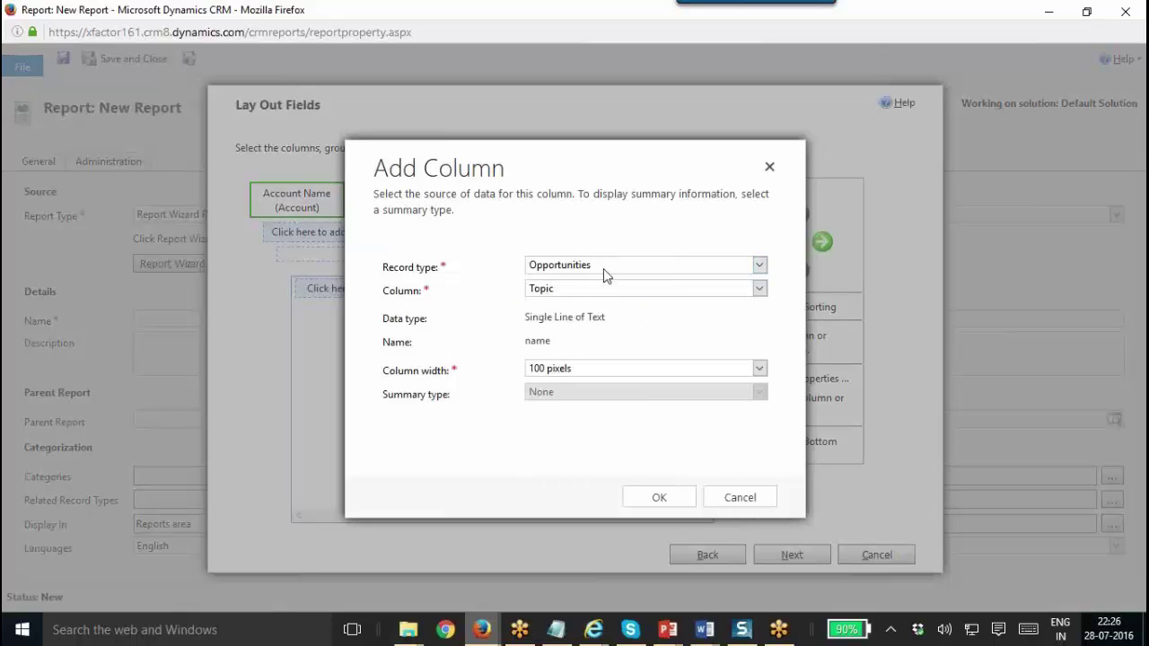
pyautogui.click(605, 268)
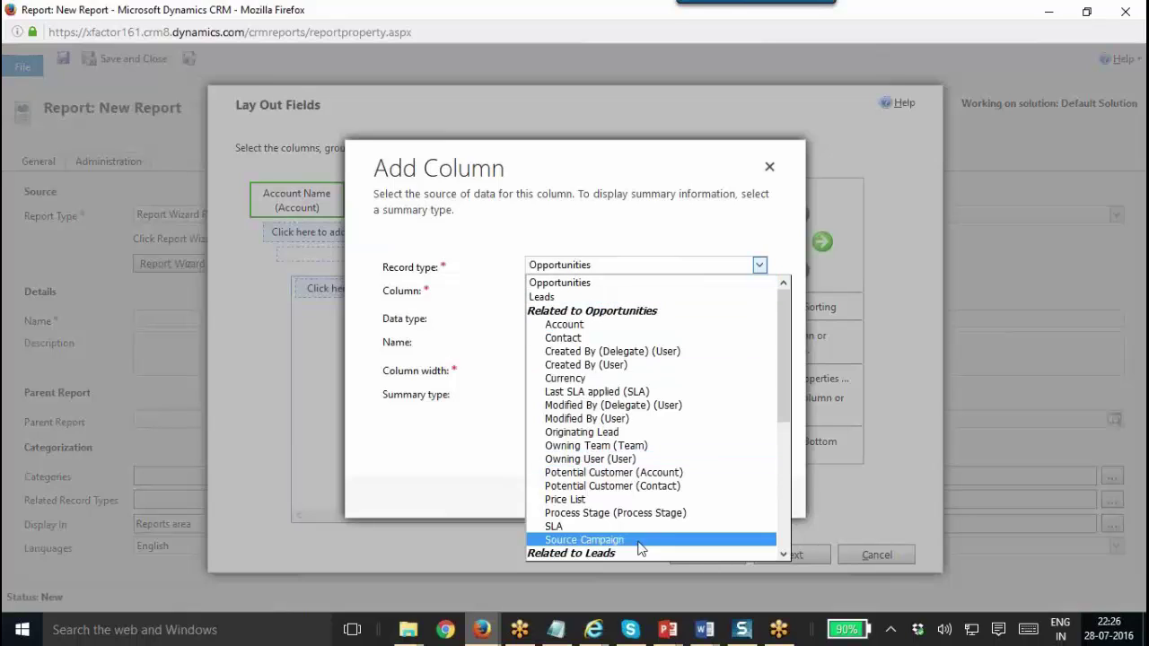
pyautogui.moveTo(776, 380); pyautogui.dragTo(762, 356)
pyautogui.click(678, 284)
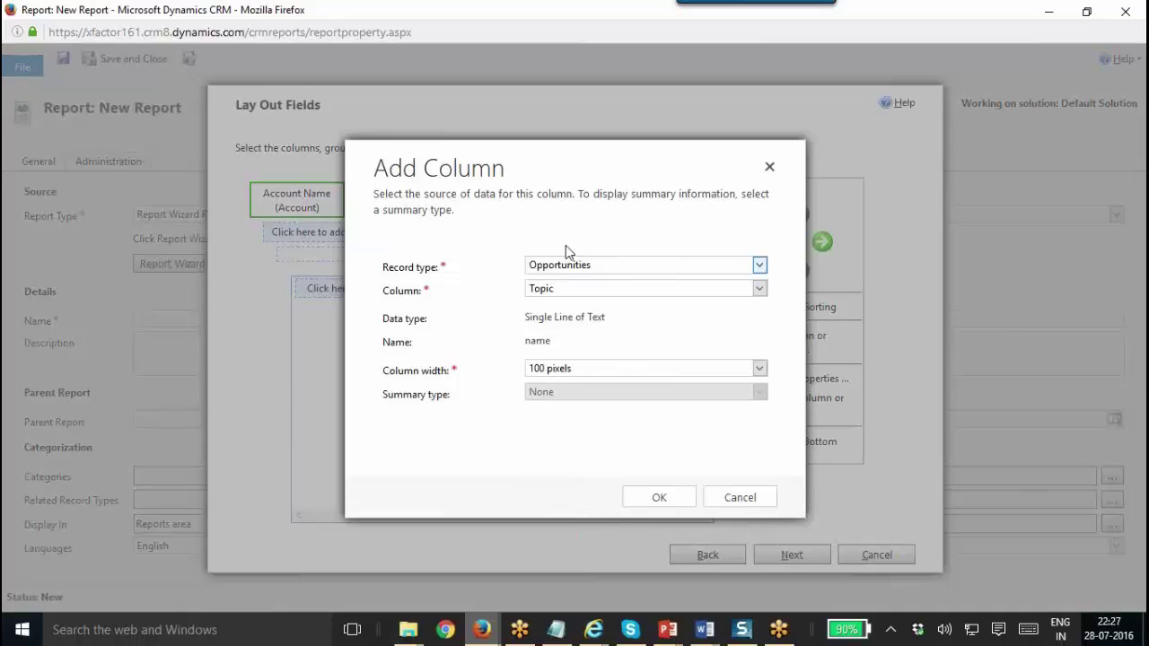
pyautogui.click(561, 372)
pyautogui.click(561, 372)
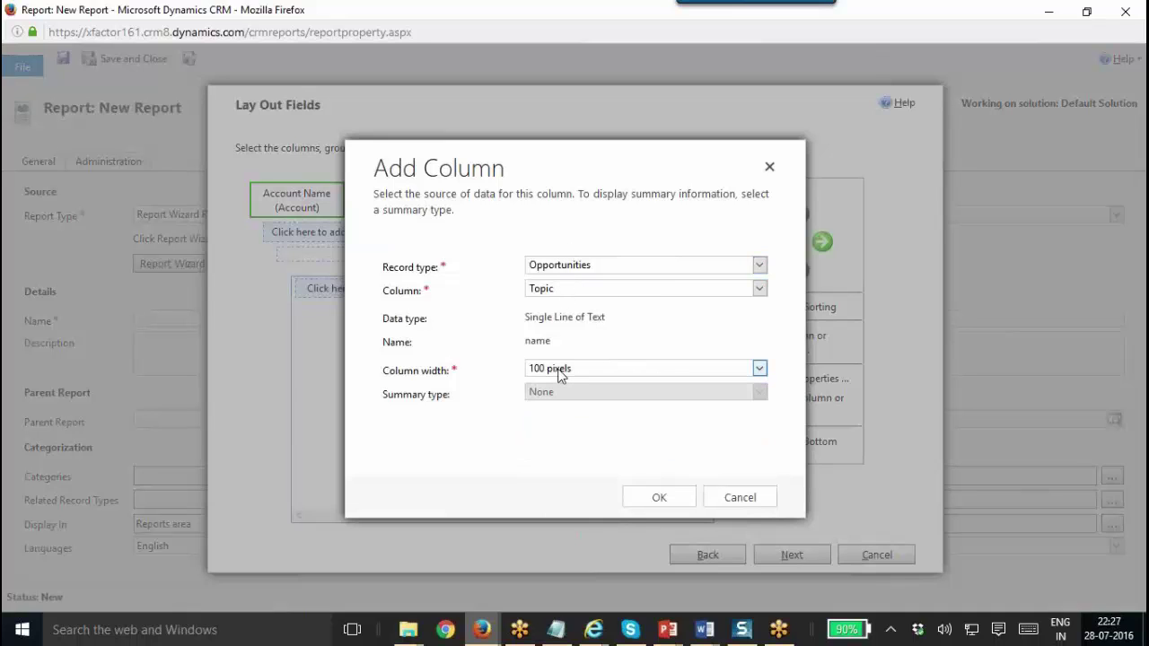
pyautogui.click(673, 483)
# Add the Account column from Opportunities and the Category column from the related Account record type
pyautogui.click(493, 303)
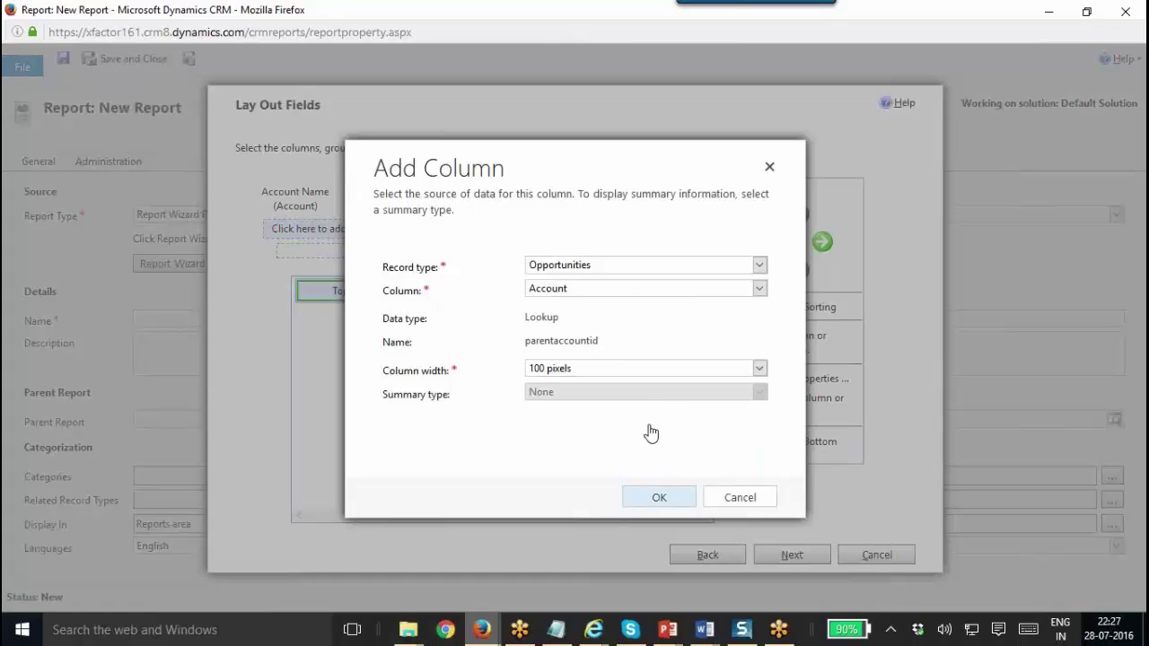
pyautogui.click(659, 497)
pyautogui.click(605, 303)
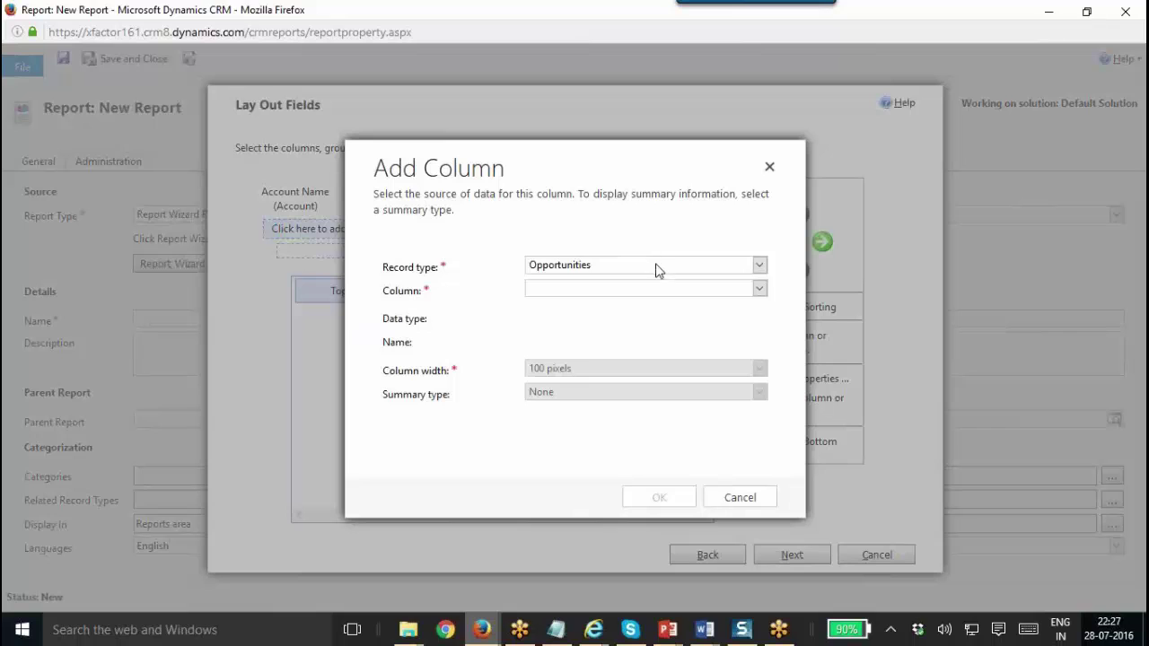
pyautogui.click(655, 266)
pyautogui.click(653, 330)
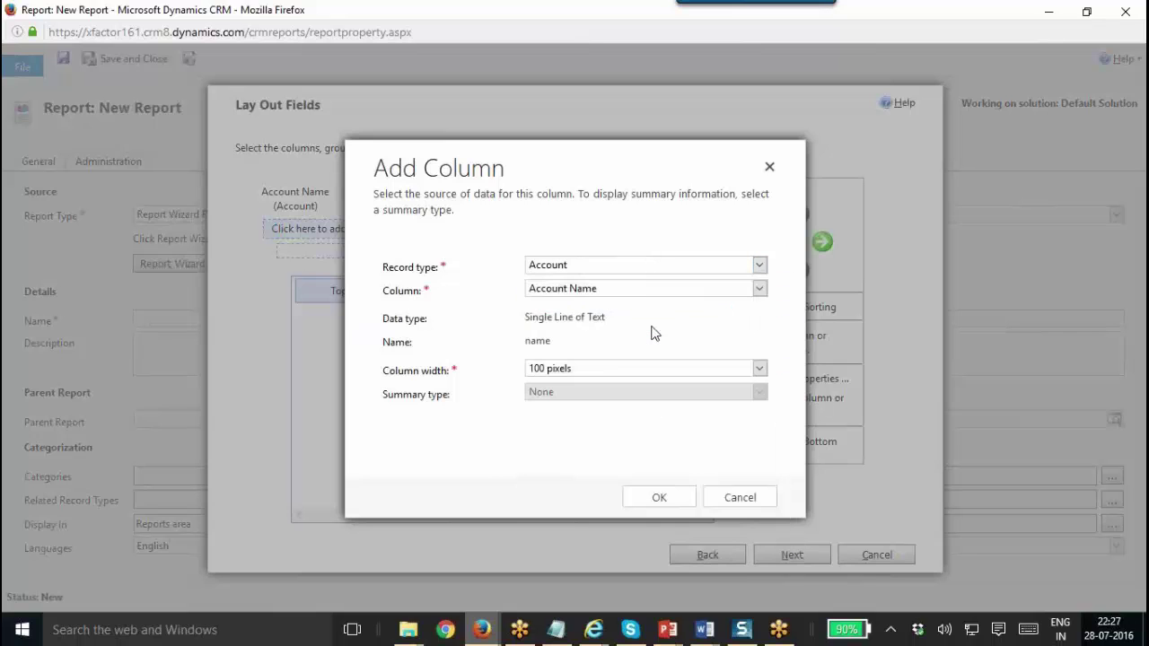
pyautogui.click(651, 289)
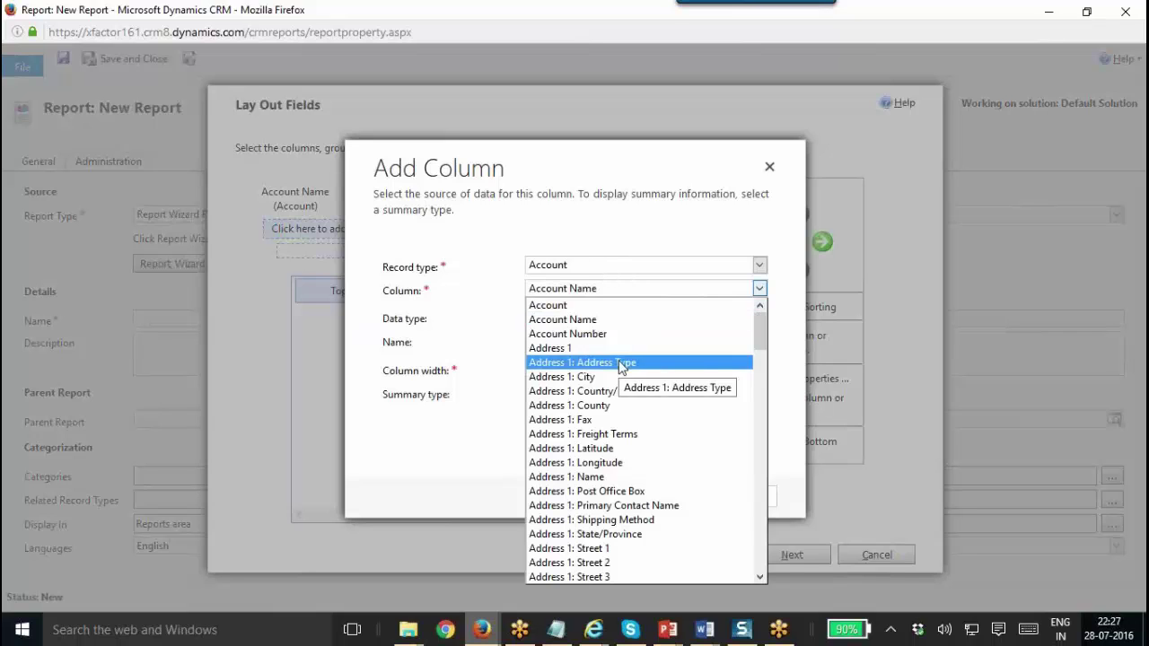
pyautogui.write('c')
pyautogui.press('Return')
pyautogui.click(661, 503)
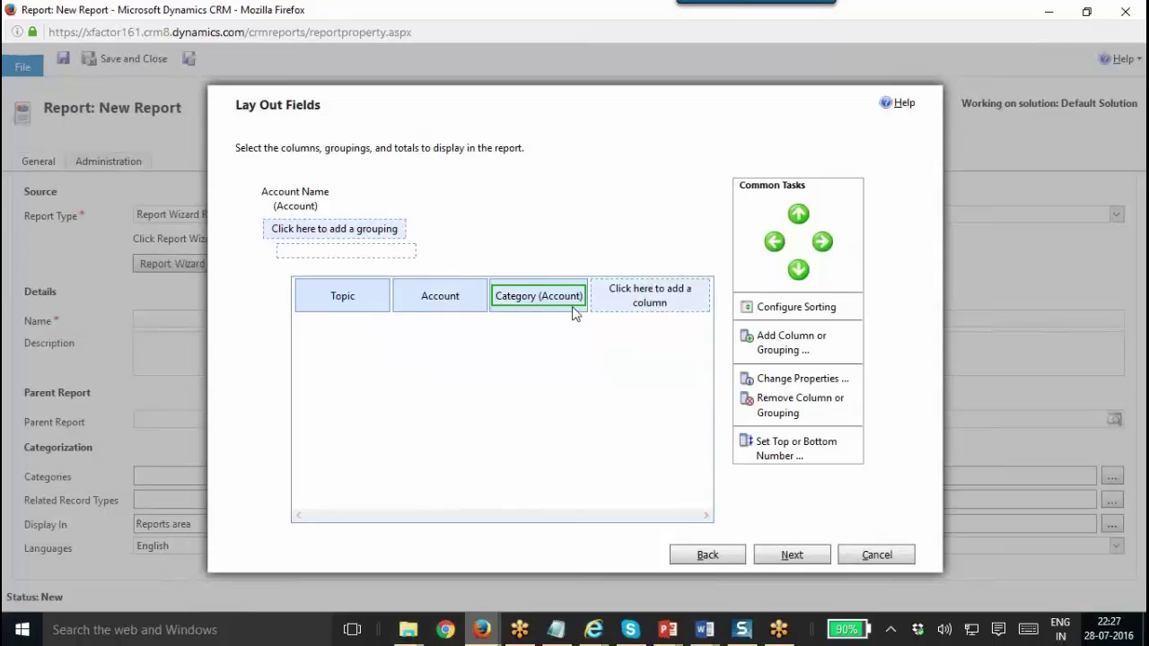
# Add the Name column from the Leads record type, 100 pixels wide
pyautogui.click(615, 302)
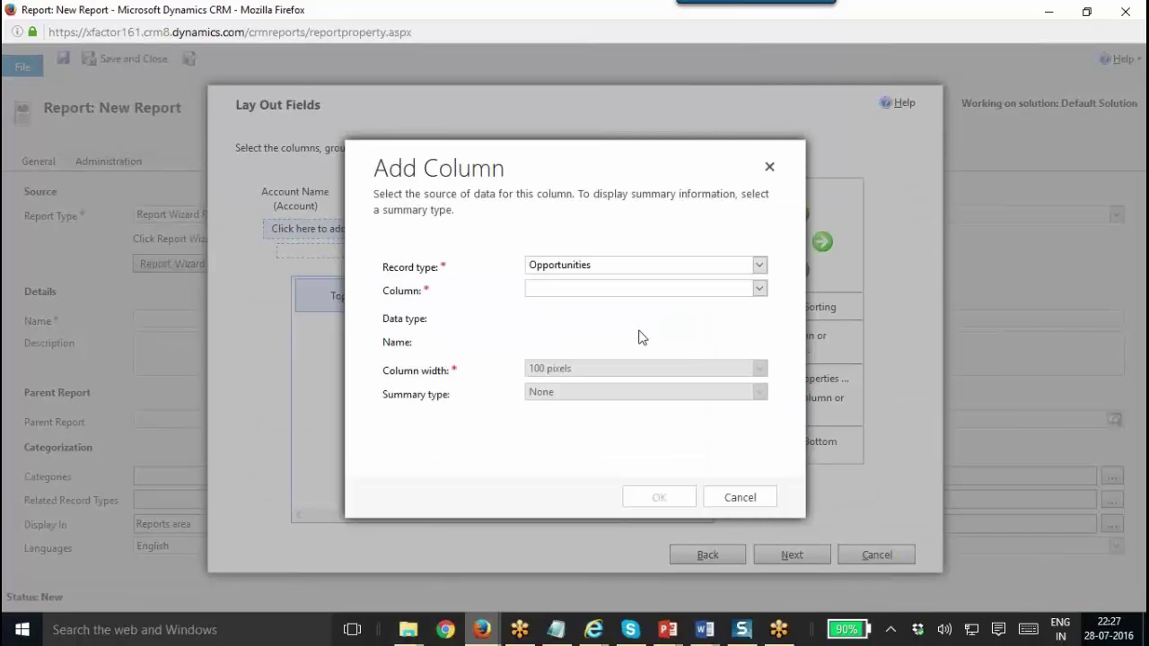
pyautogui.click(666, 267)
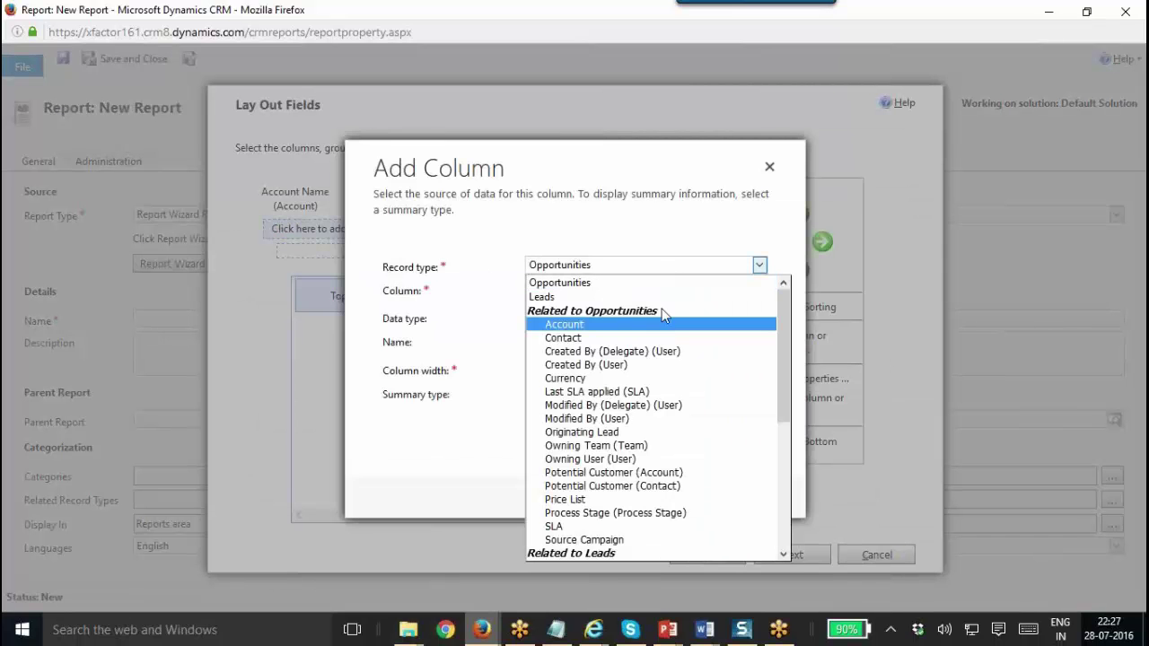
pyautogui.click(679, 297)
pyautogui.click(652, 297)
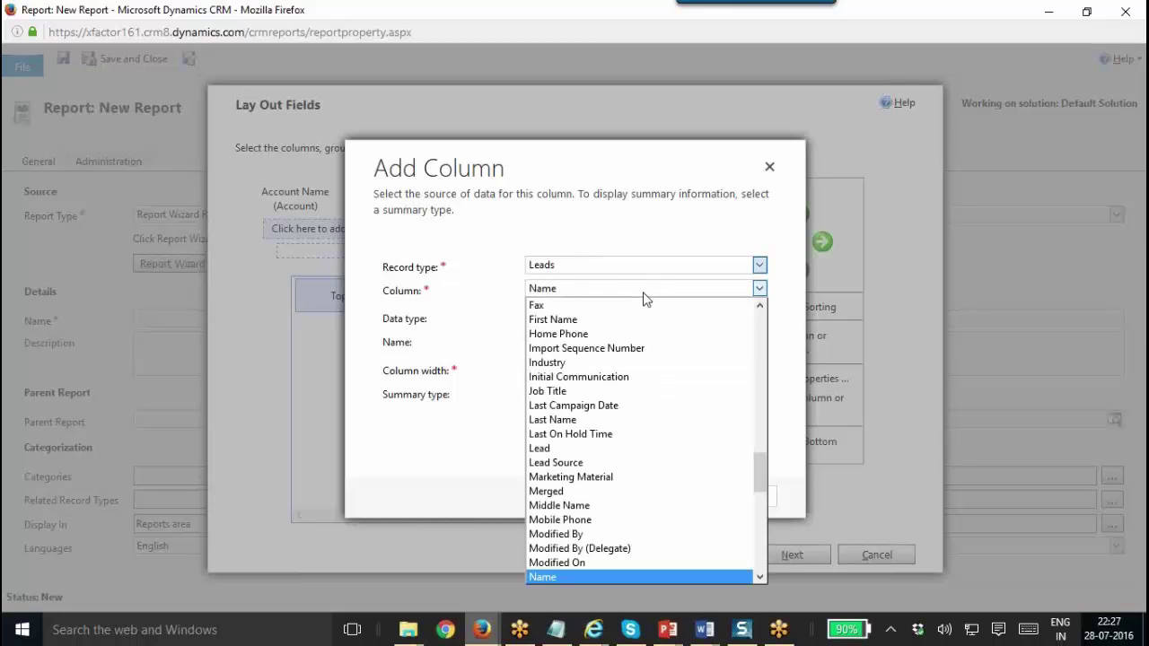
pyautogui.click(643, 296)
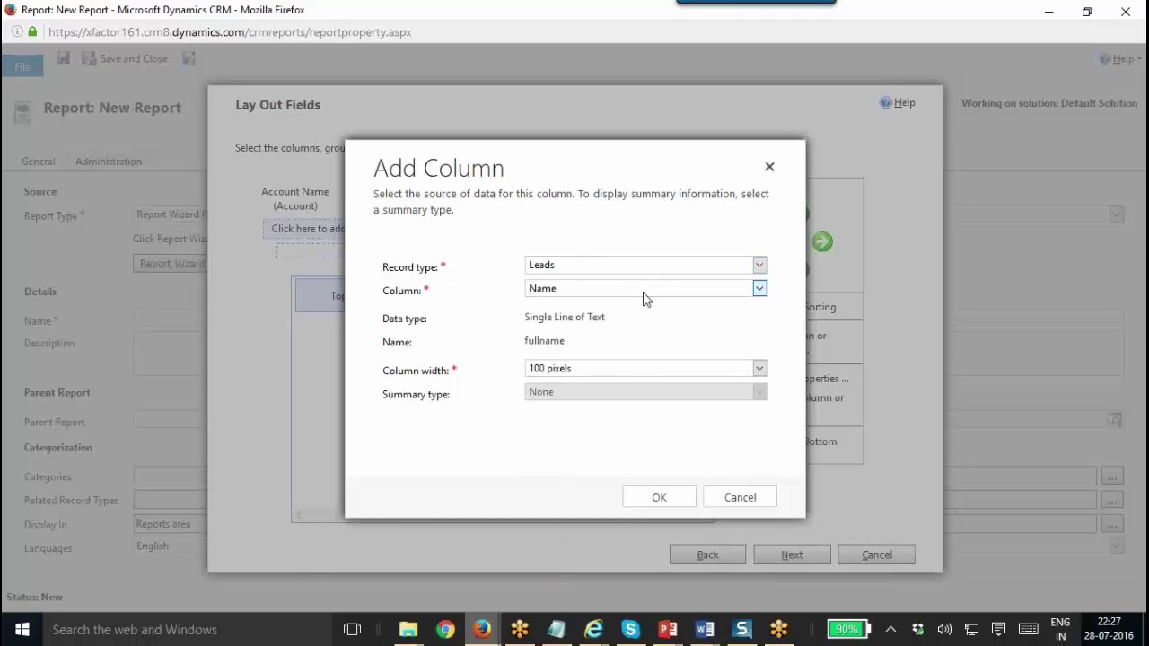
pyautogui.click(662, 493)
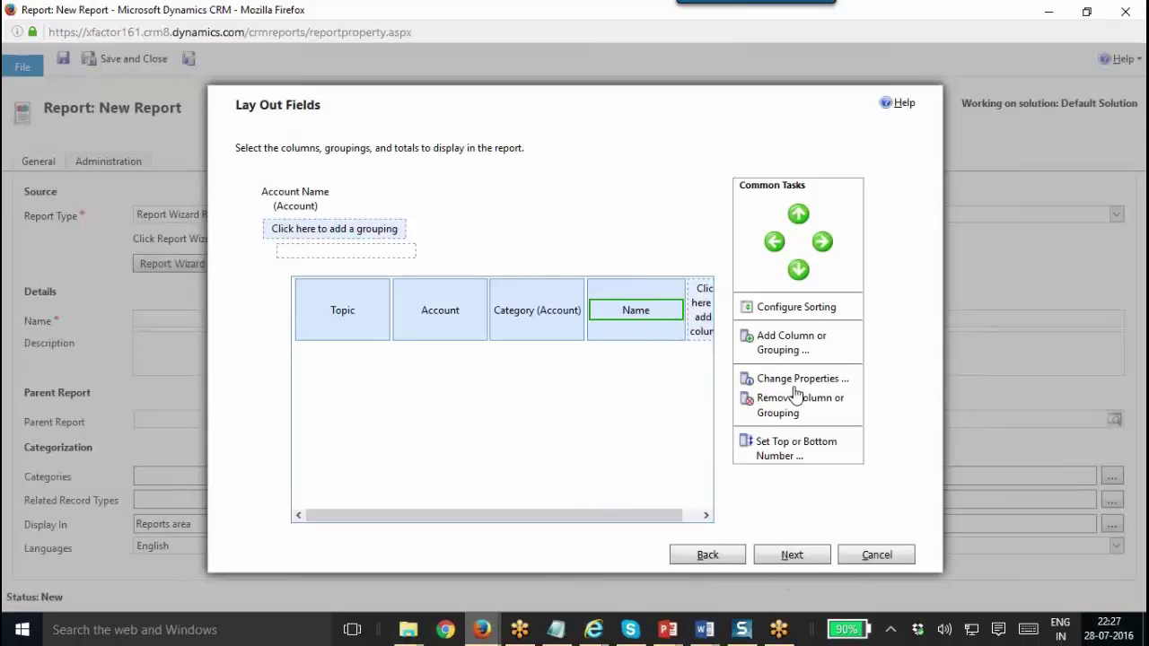
# Sort the report by the Account column in ascending order and proceed to the report format
pyautogui.click(799, 312)
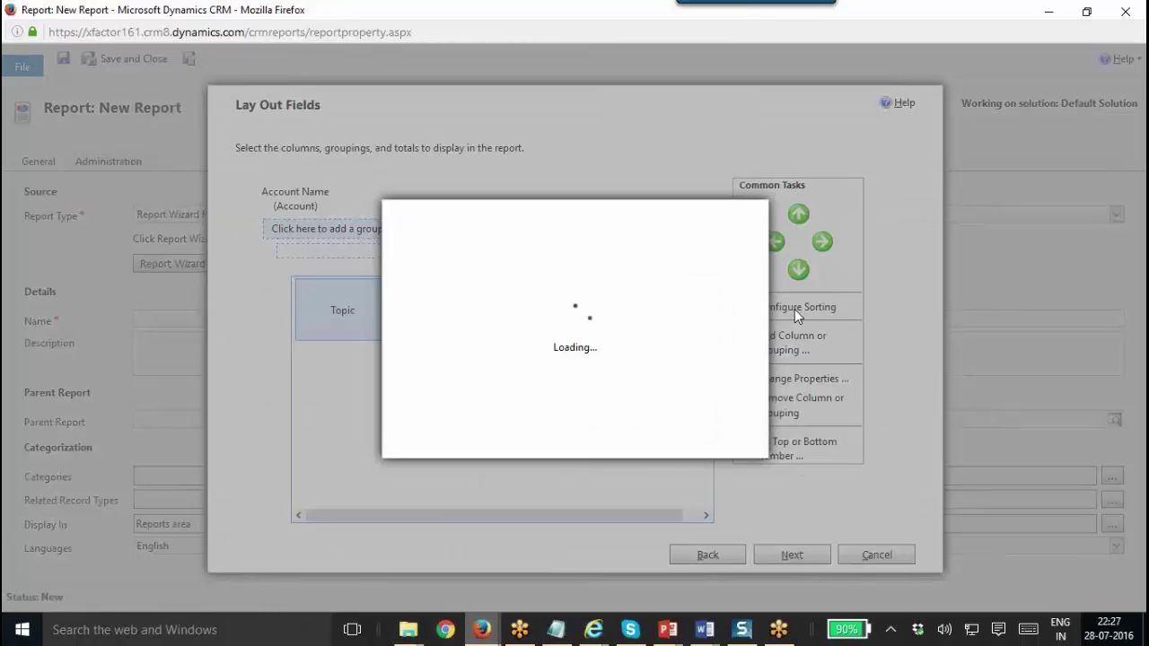
pyautogui.click(566, 323)
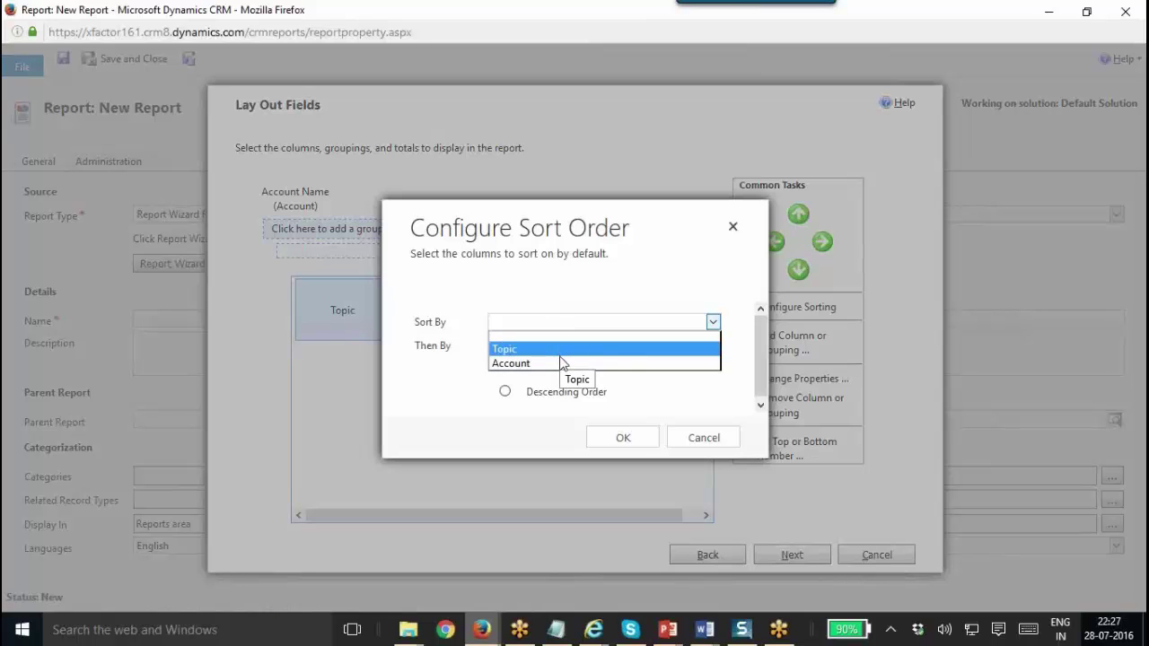
pyautogui.click(560, 364)
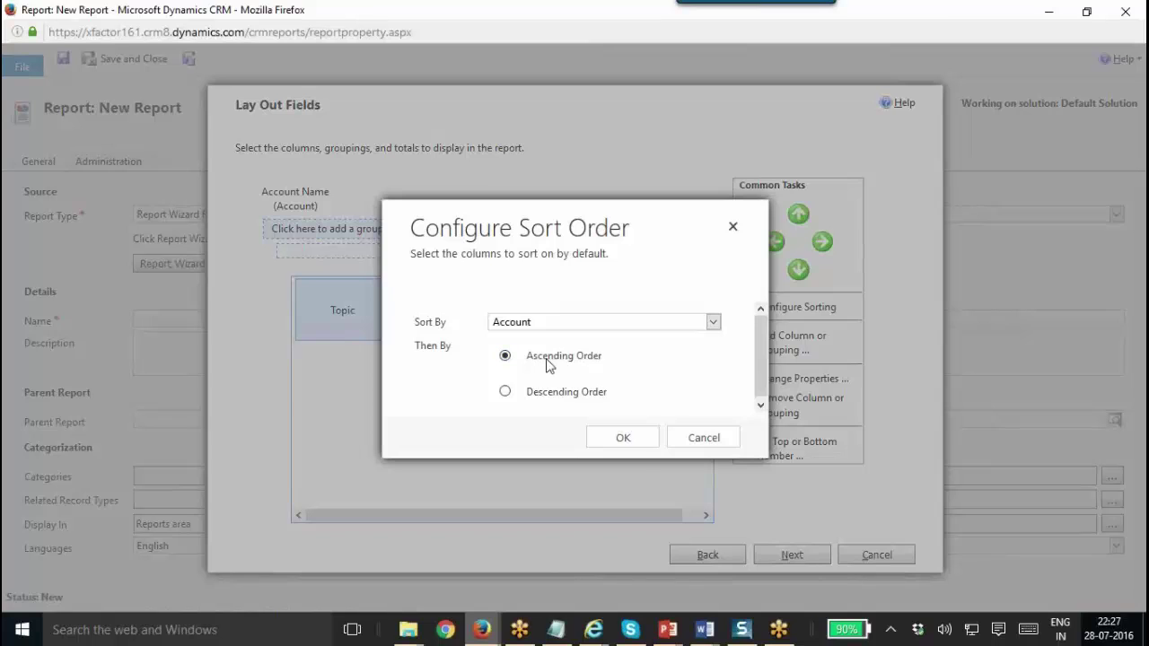
pyautogui.click(623, 439)
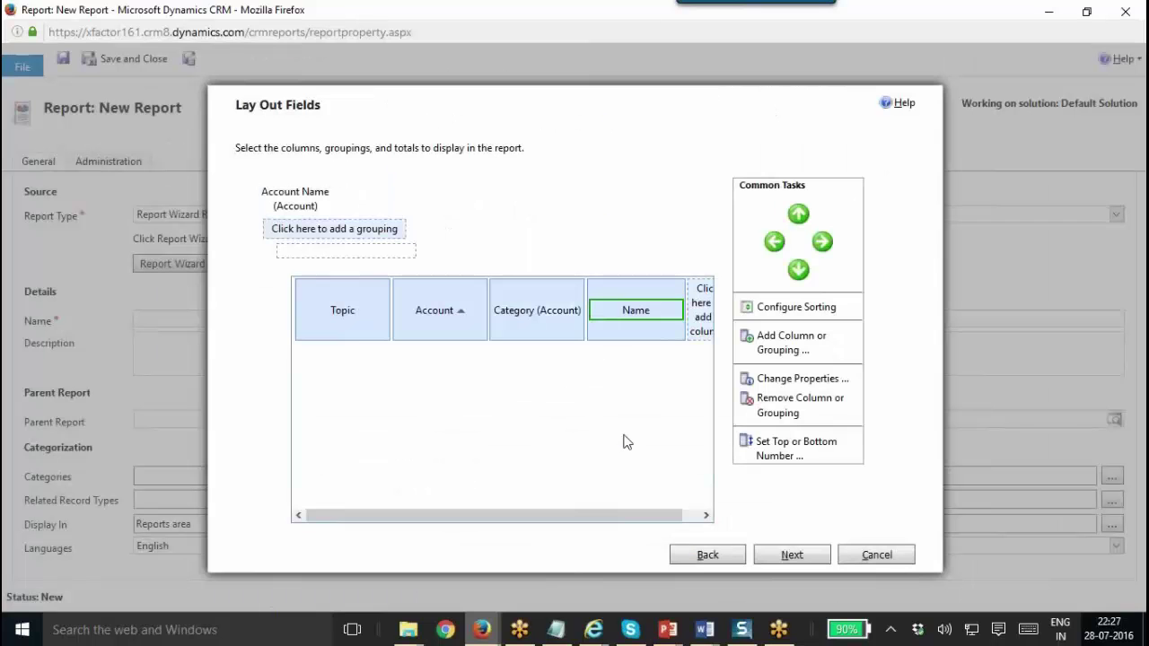
pyautogui.click(792, 554)
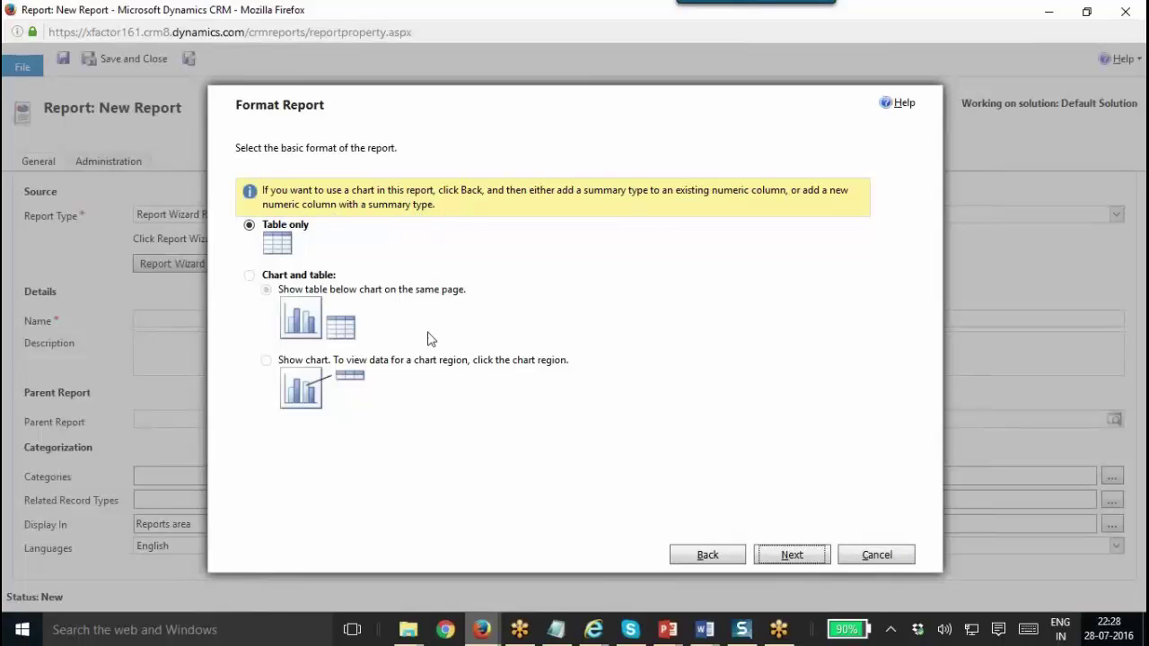
# Return to the field layout and start a new column using Est. Revenue from Opportunities
pyautogui.click(713, 557)
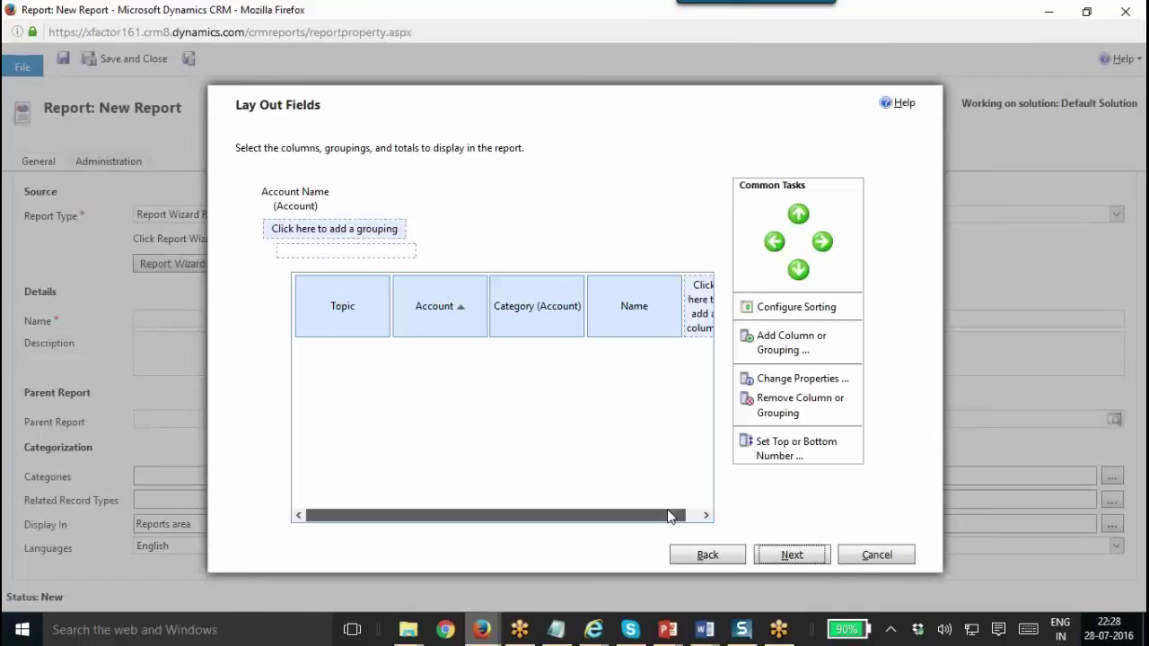
pyautogui.moveTo(667, 513); pyautogui.dragTo(718, 514)
pyautogui.click(691, 296)
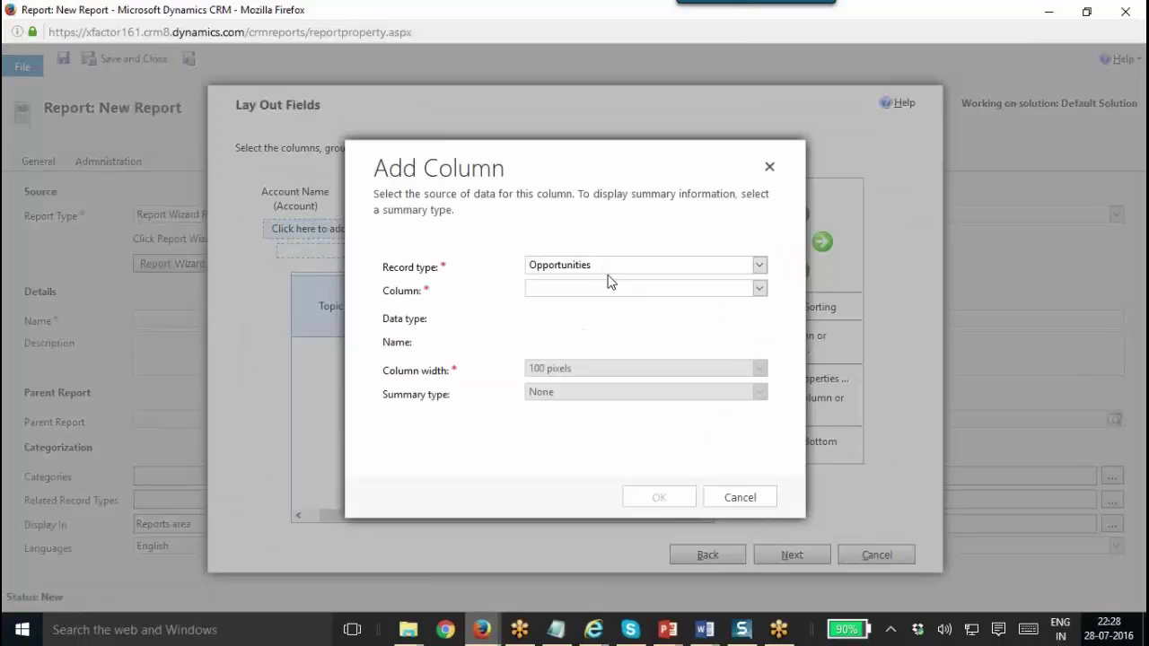
pyautogui.click(611, 288)
pyautogui.press('e')
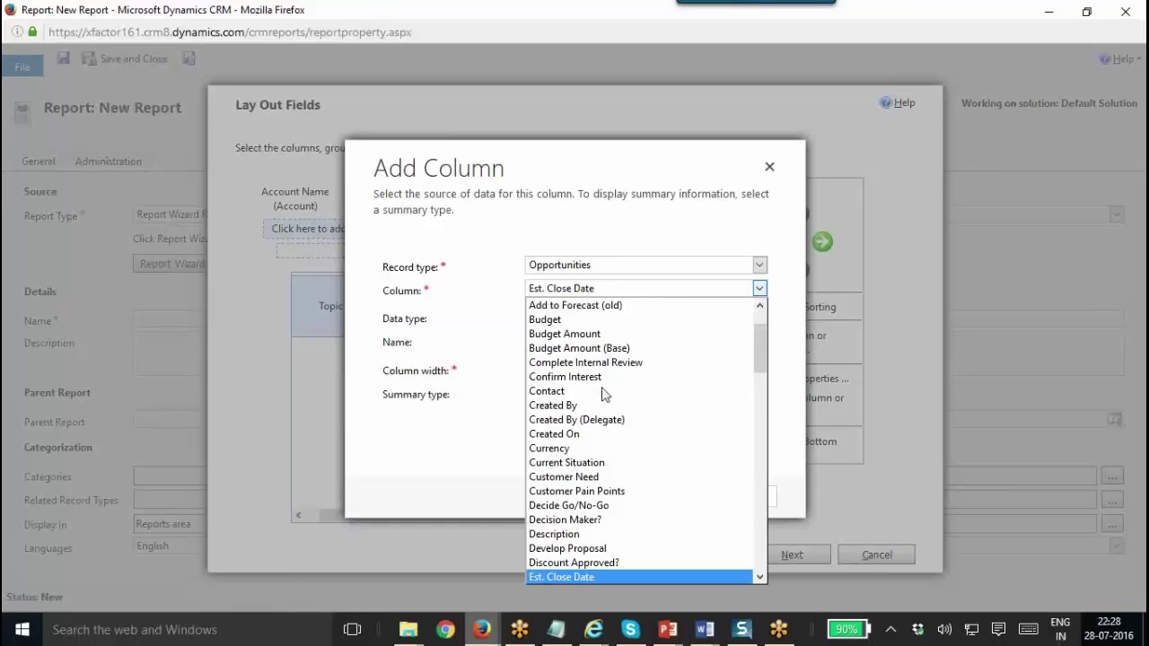
pyautogui.press('Down')
pyautogui.press('Down')
pyautogui.press('Down')
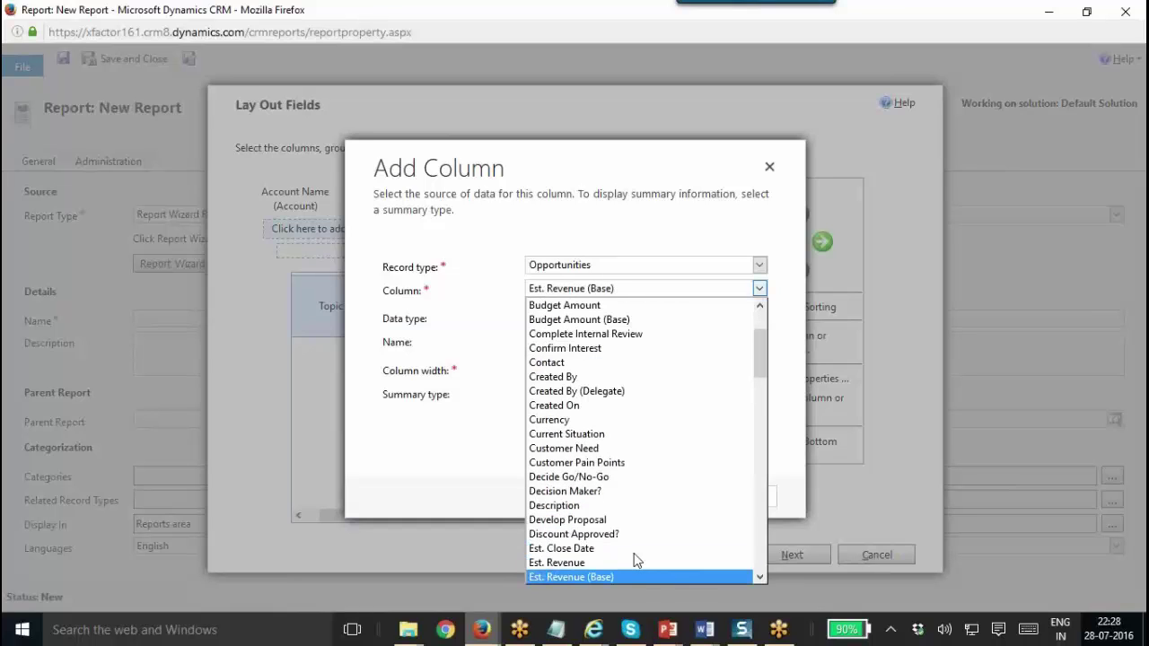
pyautogui.press('Down')
pyautogui.press('Down')
pyautogui.press('Up')
pyautogui.press('Up')
pyautogui.press('Up')
pyautogui.press('Return')
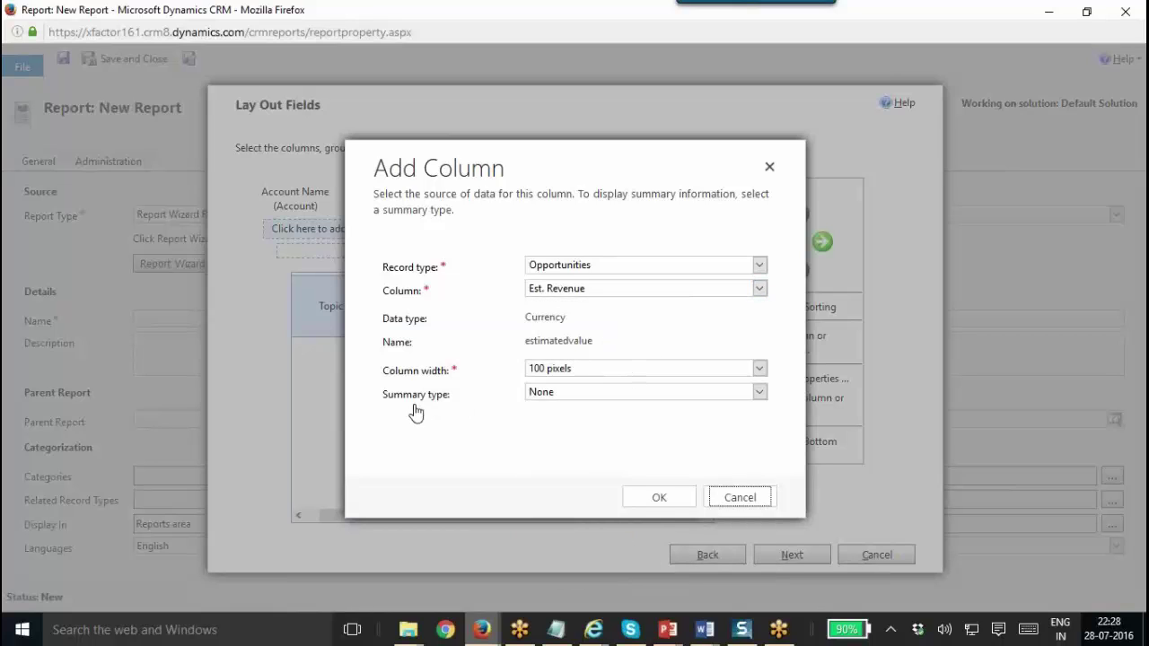
# Set the Est. Revenue column's summary type to Sum and add the column to the layout
pyautogui.click(553, 396)
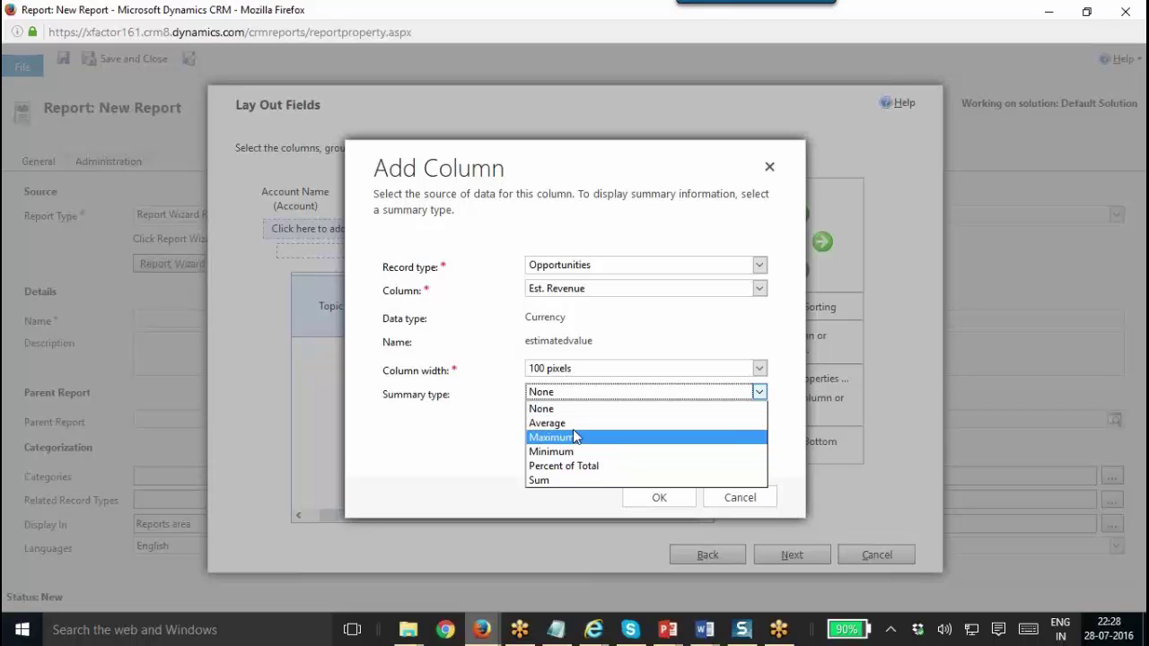
pyautogui.click(578, 479)
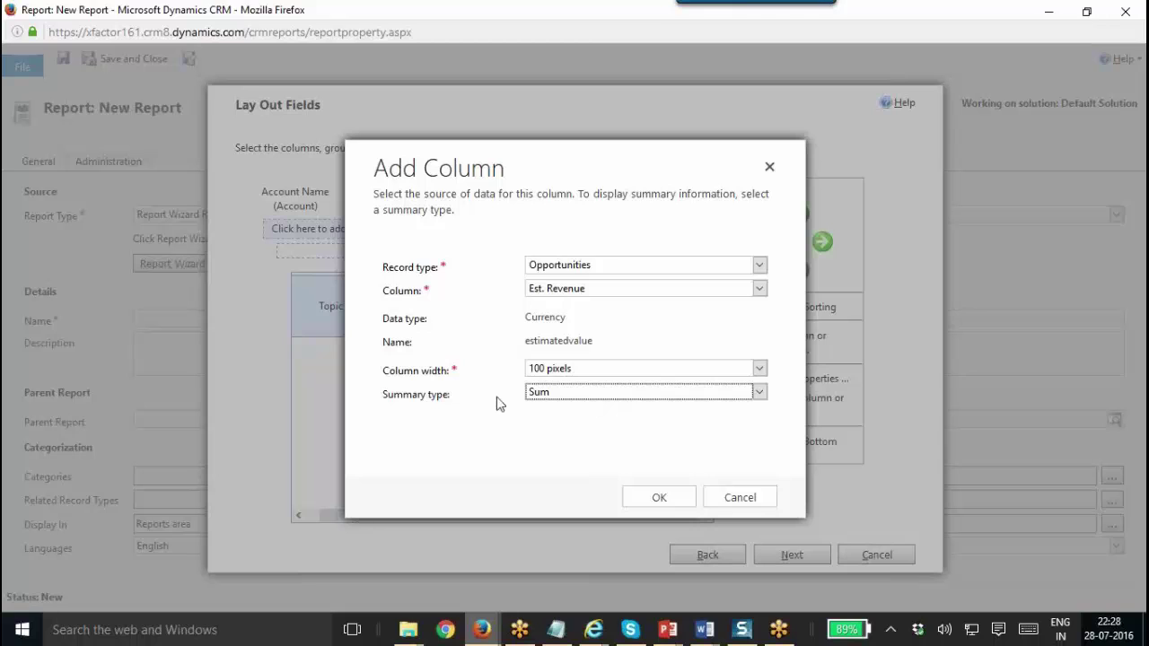
pyautogui.click(661, 498)
# Format the report as chart and table, with the table below the chart on the same page, using a vertical bar chart
pyautogui.click(758, 554)
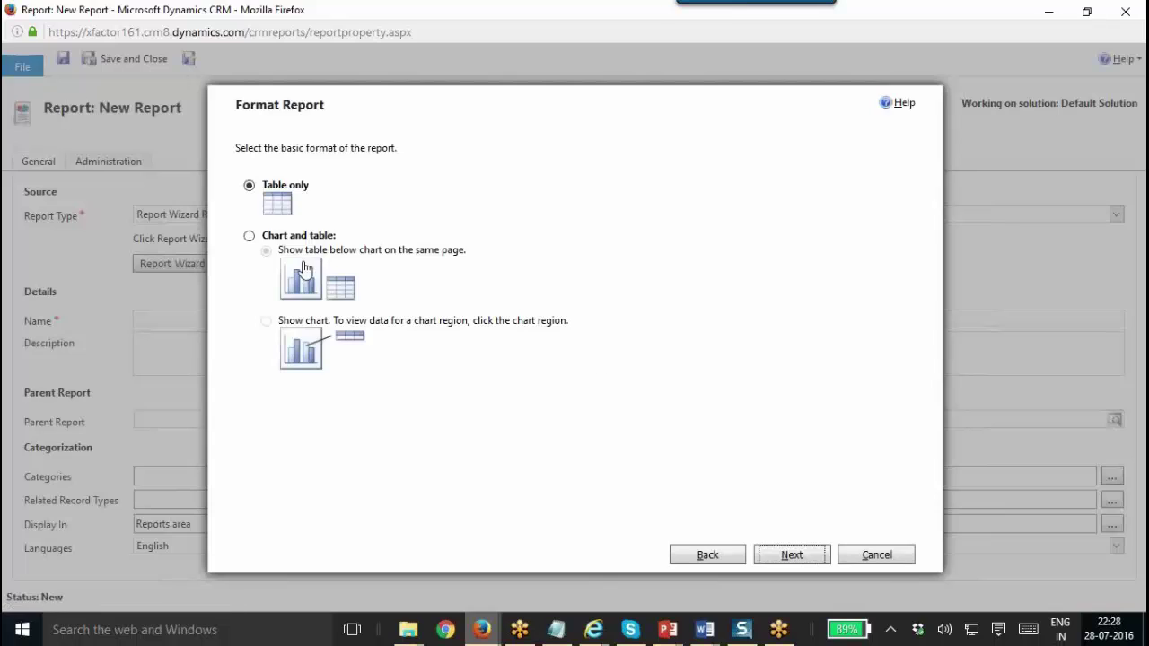
pyautogui.click(249, 235)
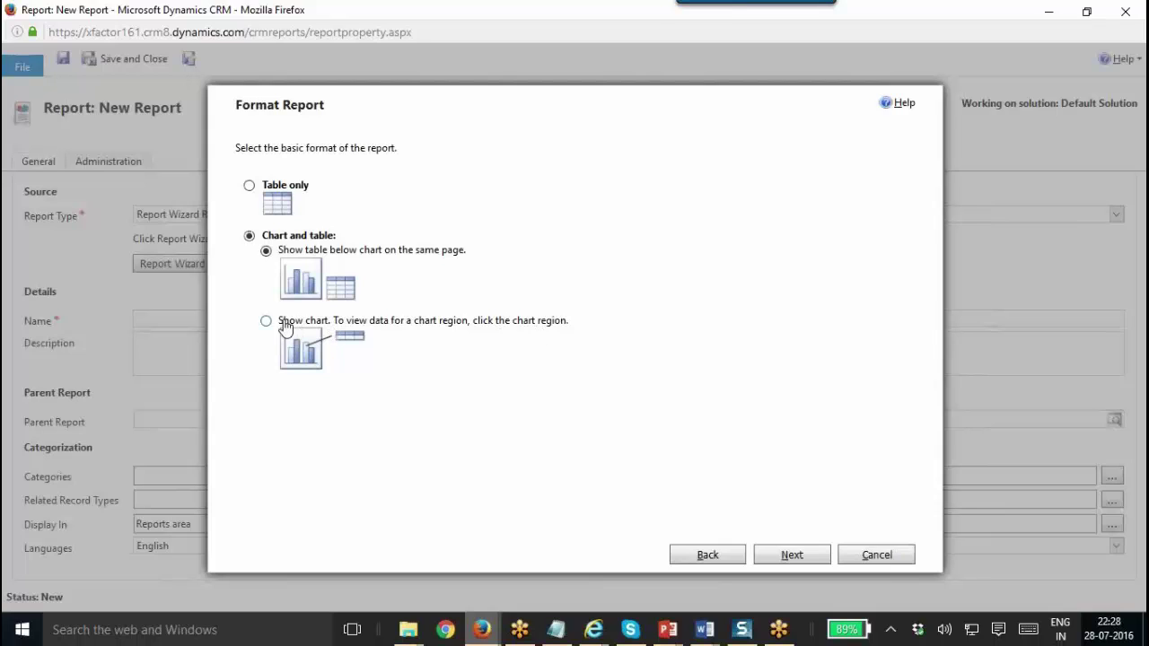
pyautogui.click(795, 553)
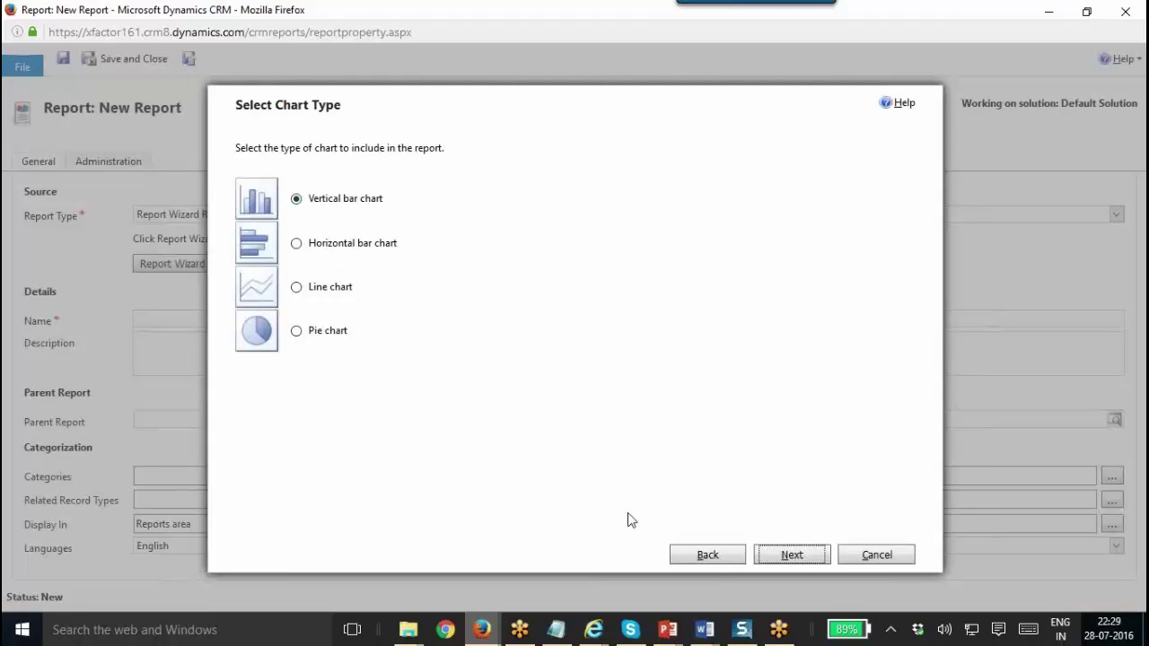
pyautogui.click(789, 559)
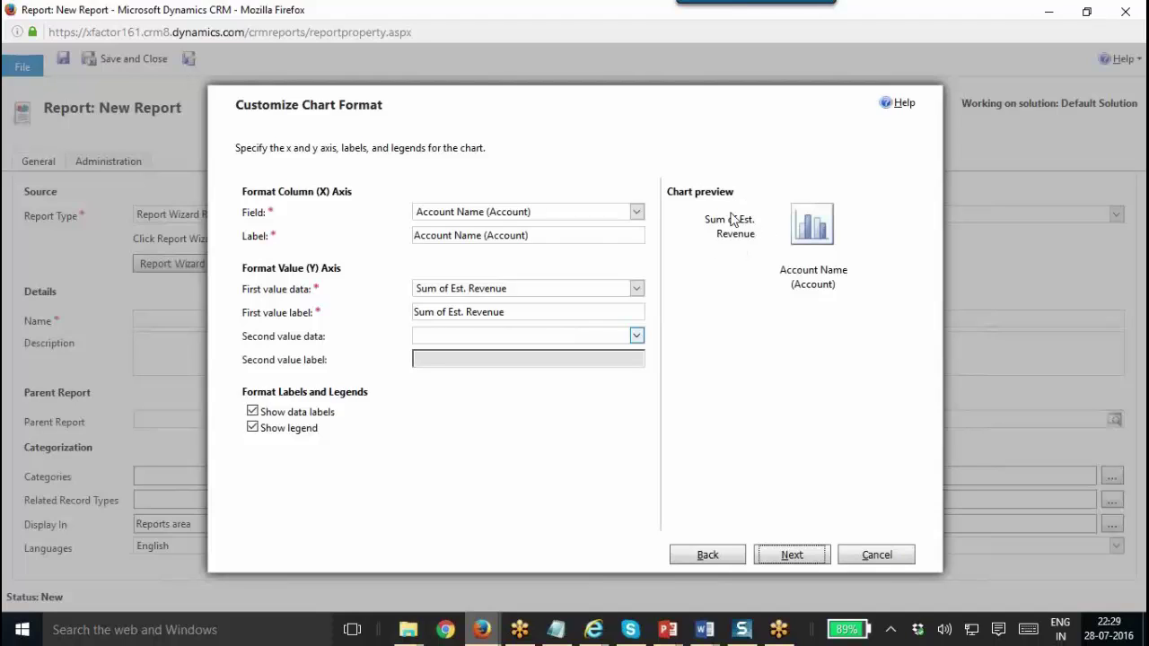
# Keep Account Name (Account) on the X axis and Sum of Est. Revenue on the Y axis, toggle Show data labels, and proceed to the report summary
pyautogui.click(577, 218)
pyautogui.click(577, 225)
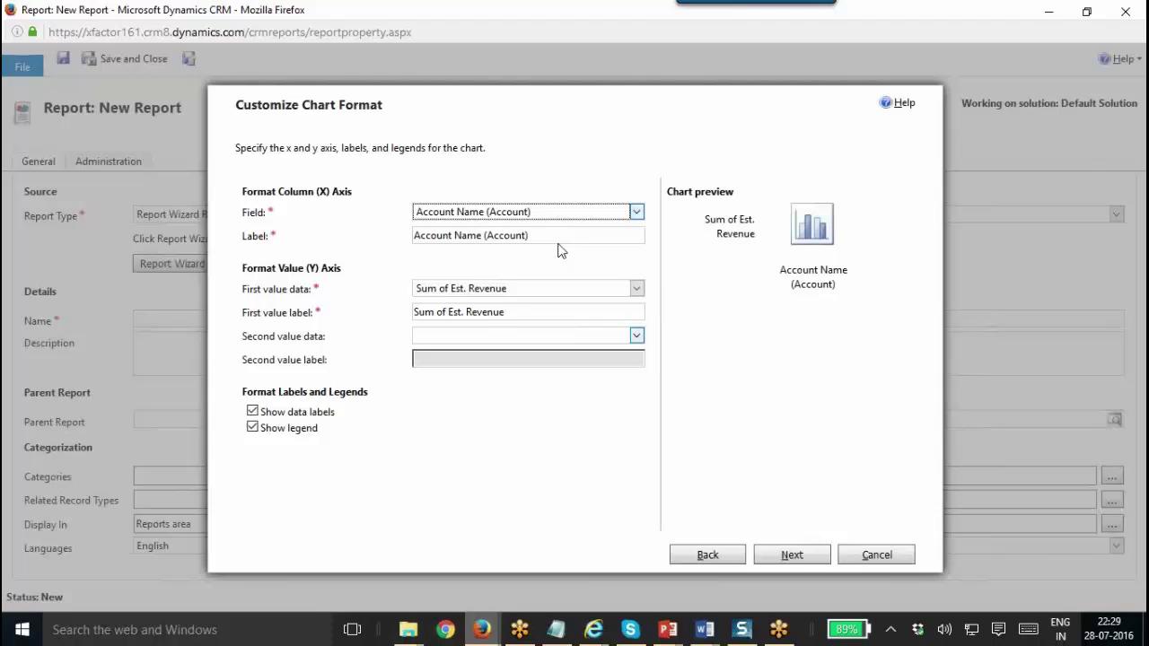
pyautogui.click(507, 290)
pyautogui.click(508, 296)
pyautogui.doubleClick(508, 305)
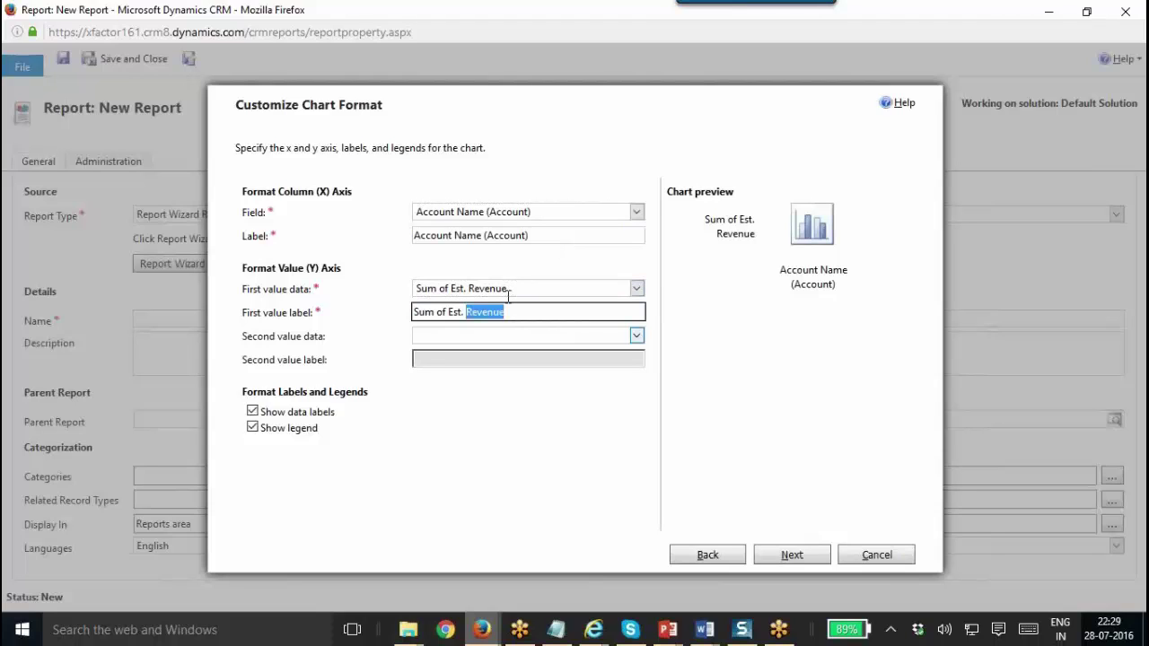
pyautogui.click(252, 411)
pyautogui.click(786, 556)
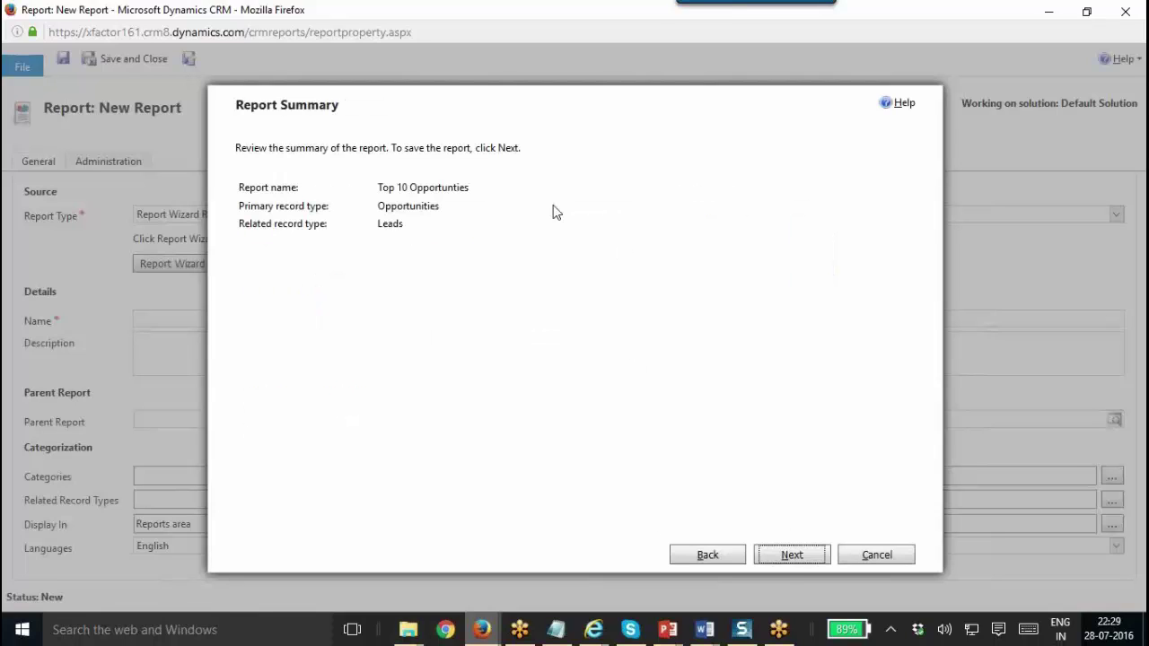
pyautogui.doubleClick(436, 189)
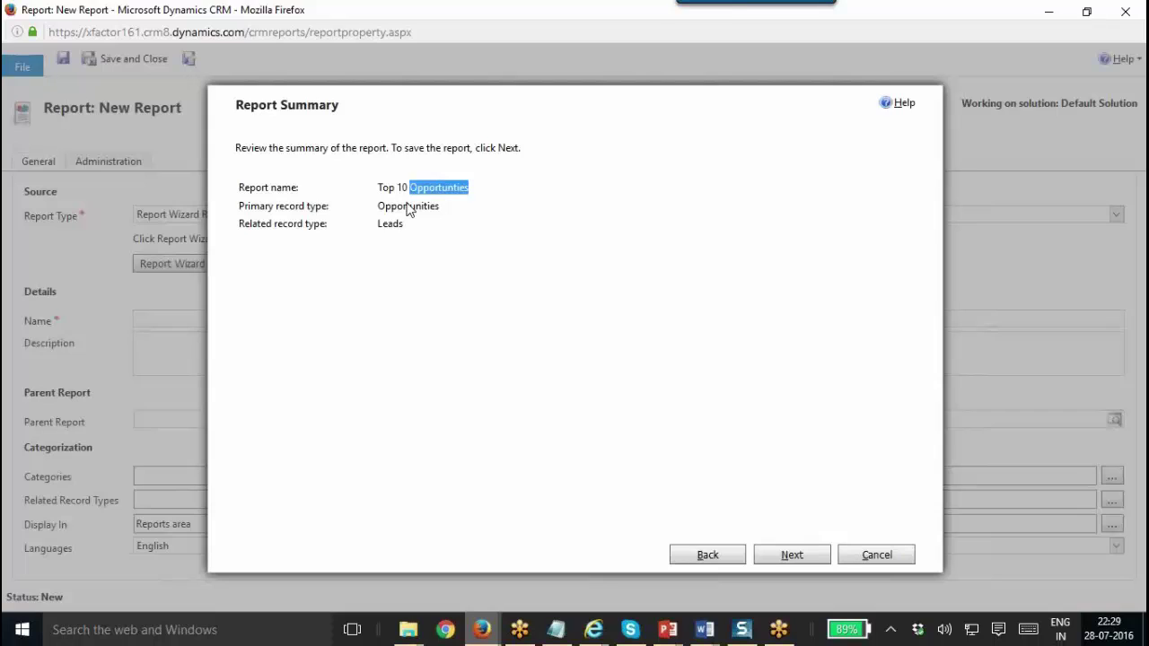
# Review the report name and record types in the summary, save the report, and finish the Report Wizard
pyautogui.doubleClick(408, 207)
pyautogui.doubleClick(388, 226)
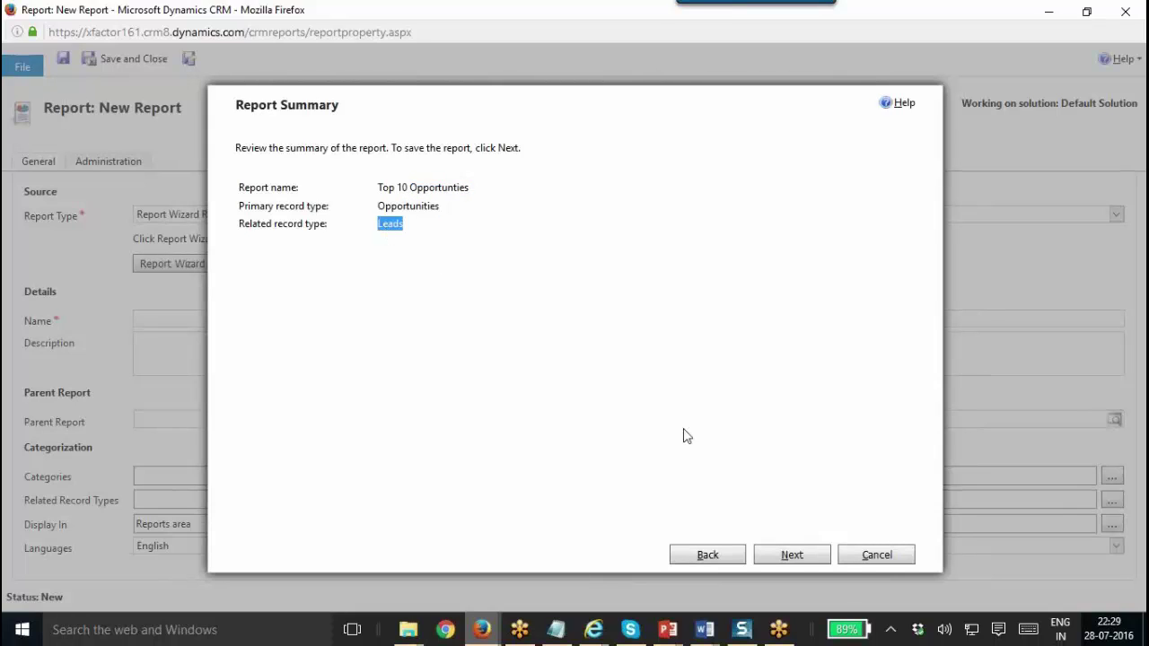
pyautogui.click(802, 557)
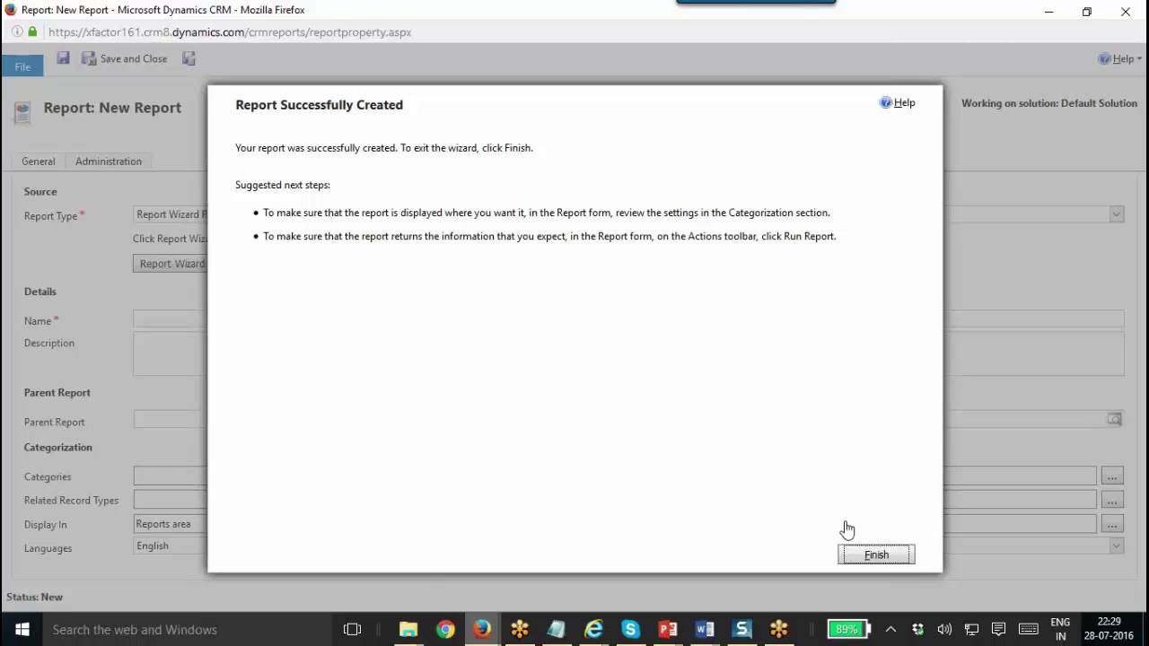
pyautogui.click(878, 558)
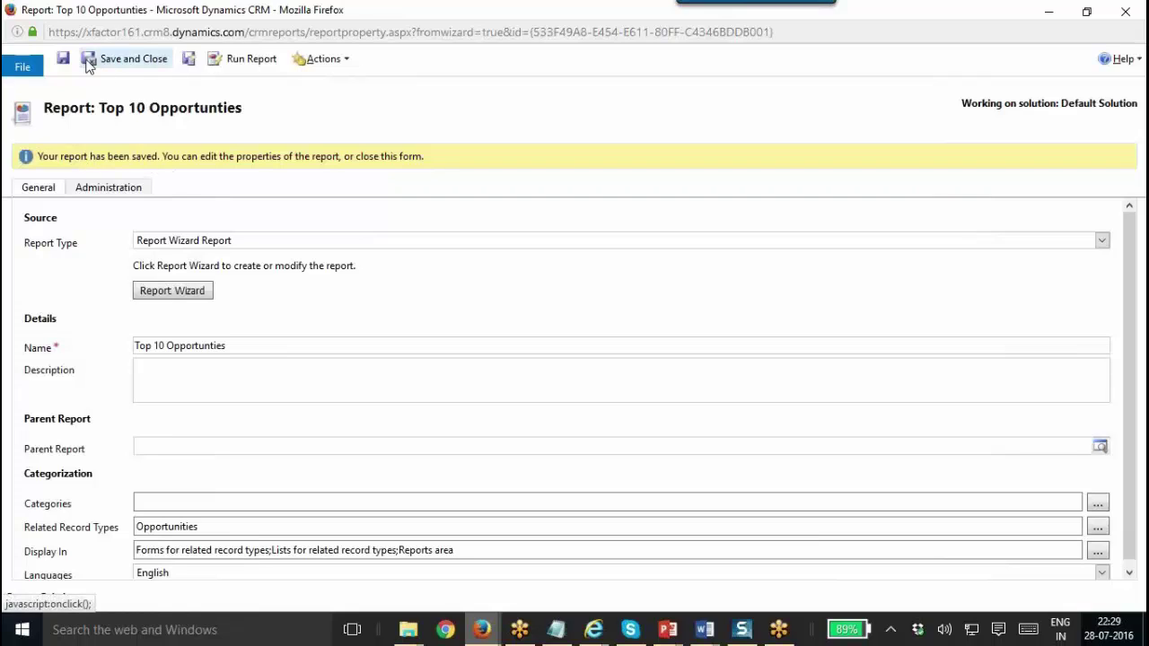
# Run the Top 10 Opportunties report in an enlarged viewer and examine its filter summary and Sum of Est. Revenue chart
pyautogui.click(252, 61)
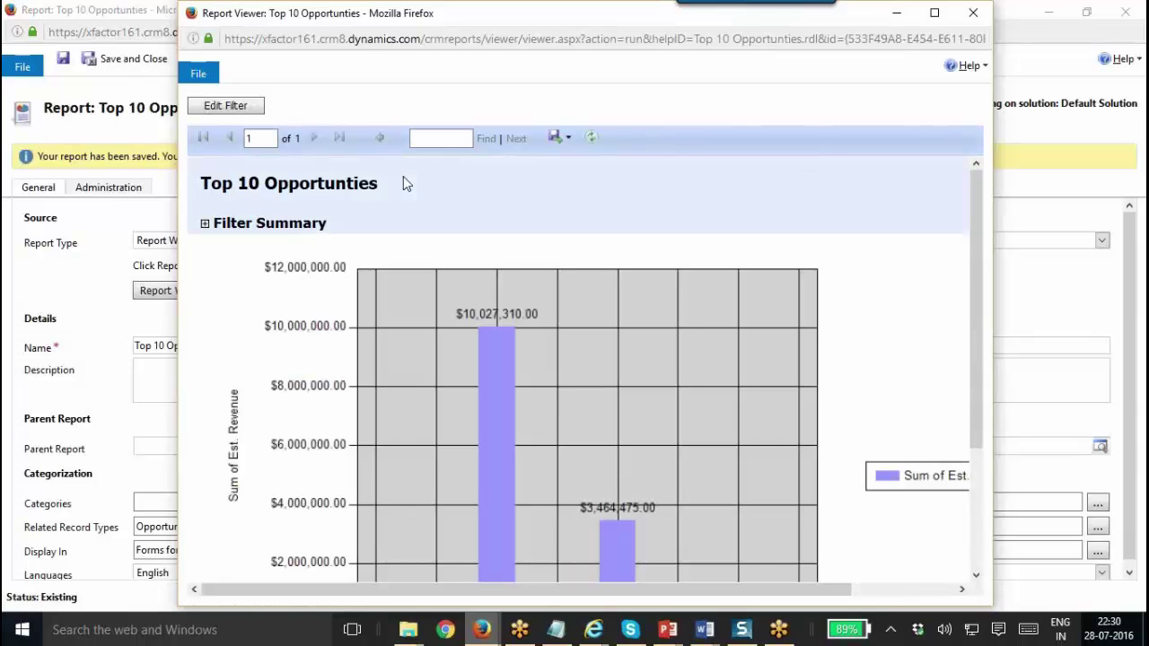
pyautogui.doubleClick(483, 18)
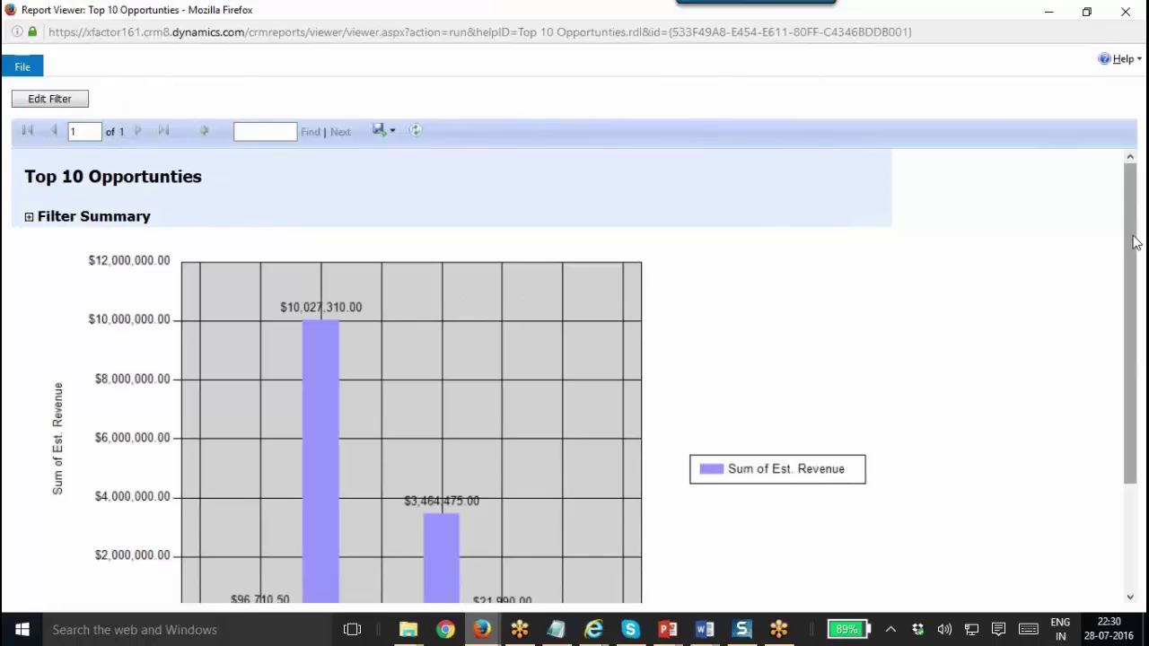
pyautogui.click(33, 221)
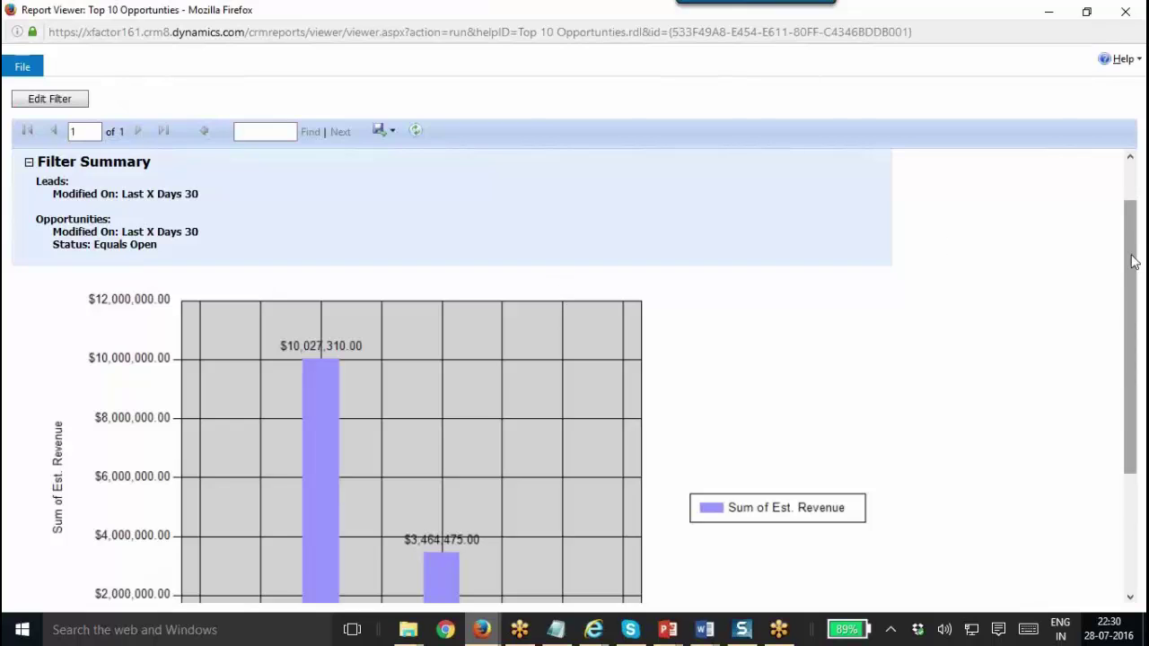
pyautogui.scroll(1, 1133, 260)
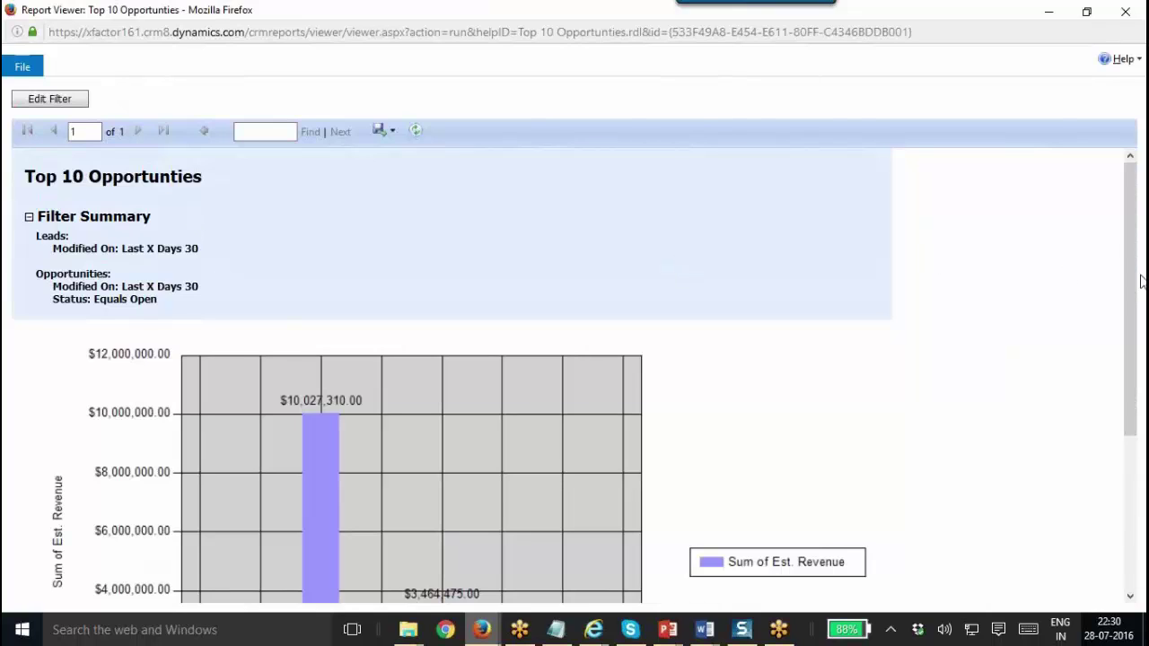
pyautogui.scroll(-5, 1127, 467)
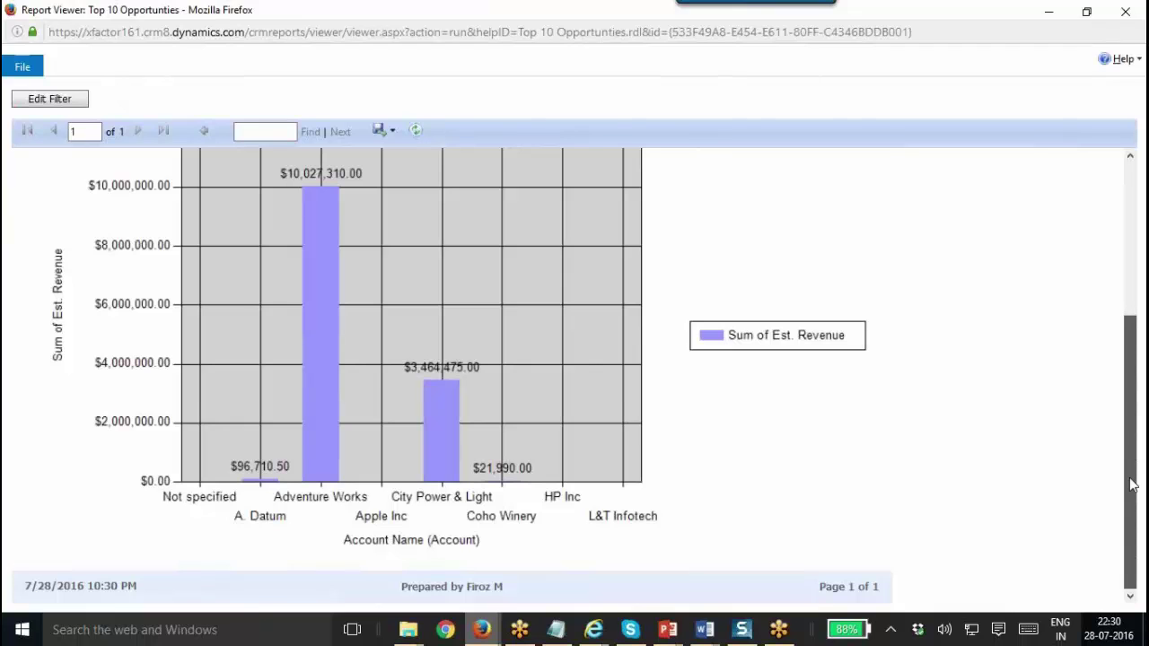
pyautogui.moveTo(1133, 480)
pyautogui.mouseDown()
pyautogui.moveTo(1129, 438)
pyautogui.moveTo(1131, 495)
pyautogui.mouseUp()
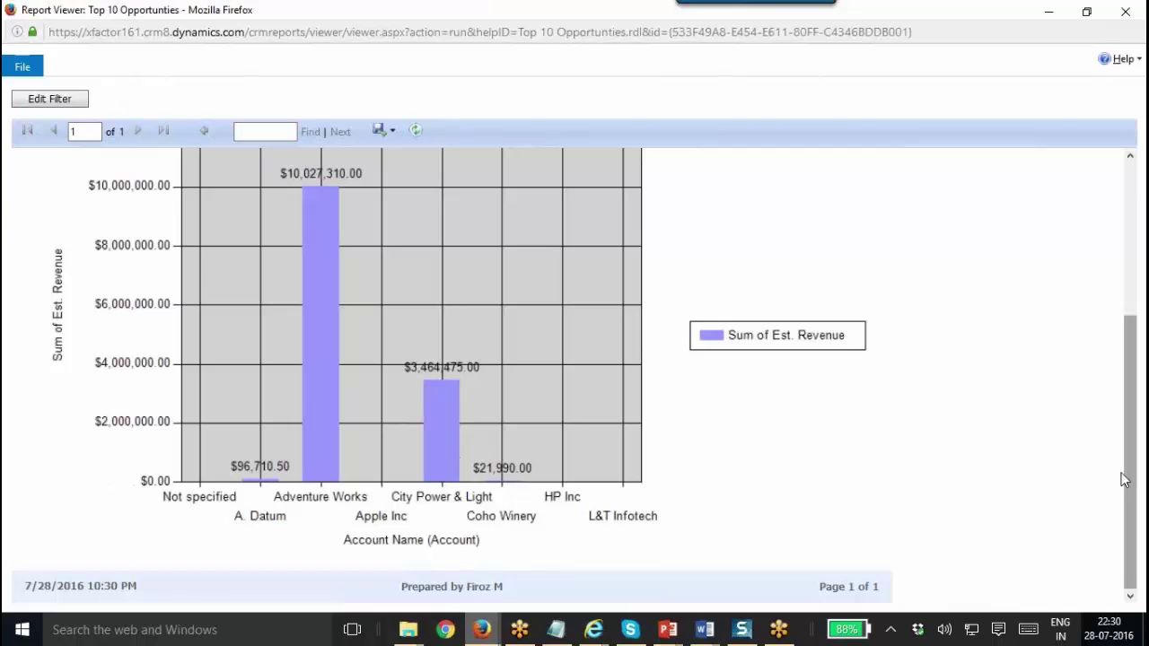
pyautogui.moveTo(1131, 477); pyautogui.dragTo(1097, 287)
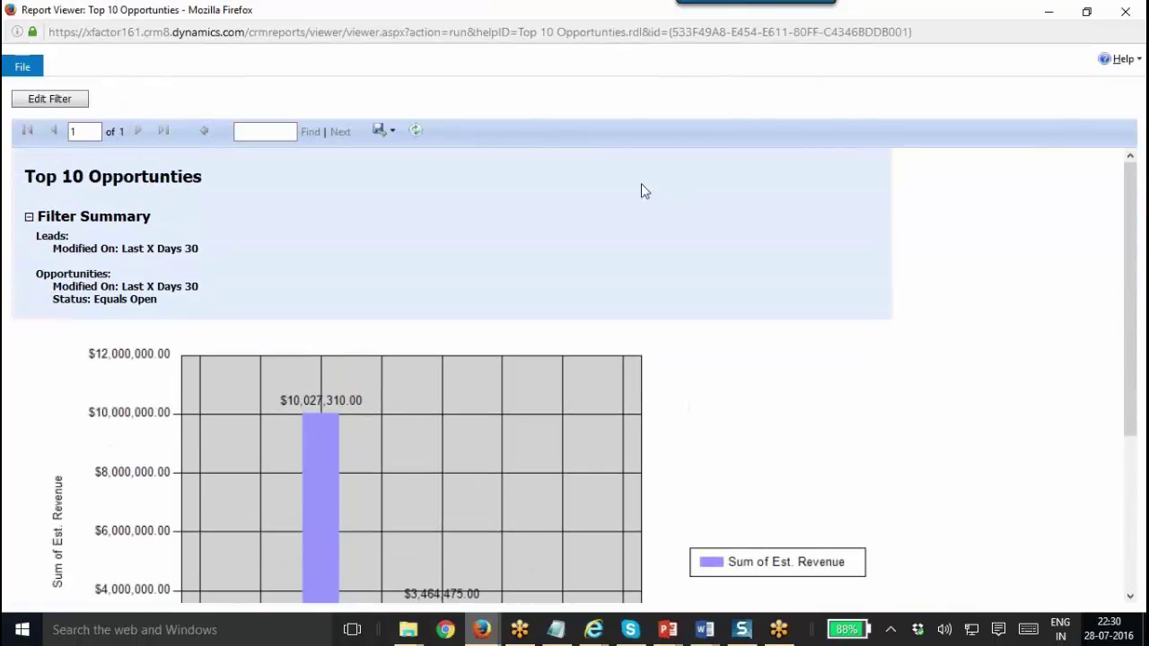
# View the report's filtering criteria for Leads and Opportunities, and return to the report
pyautogui.click(41, 101)
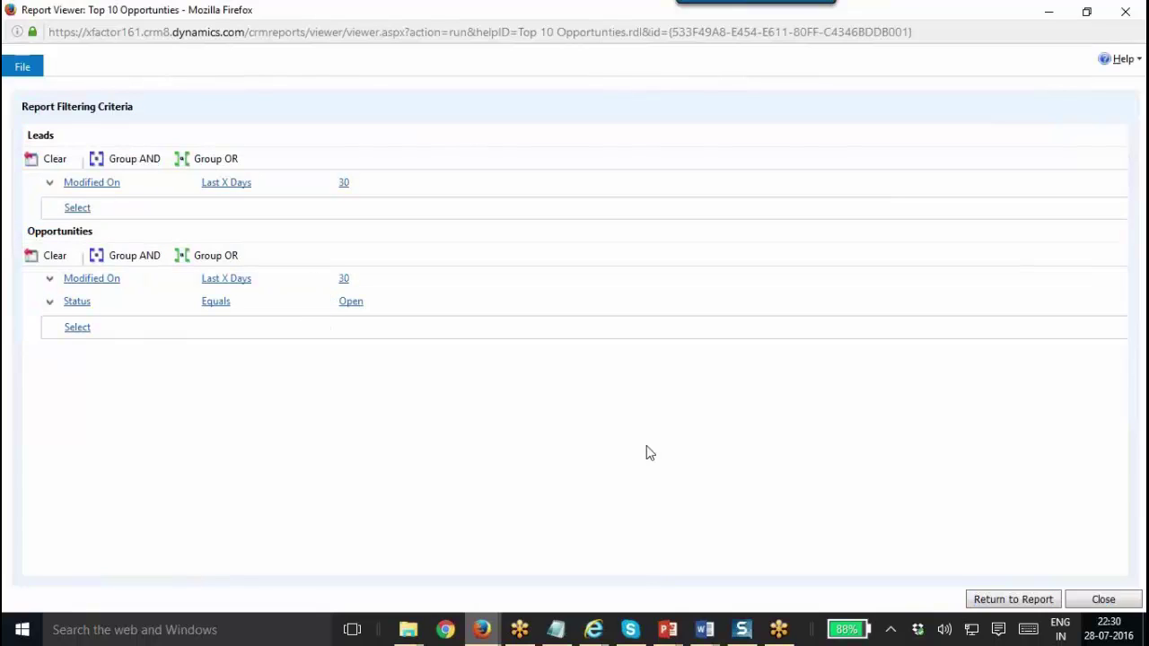
pyautogui.click(1013, 599)
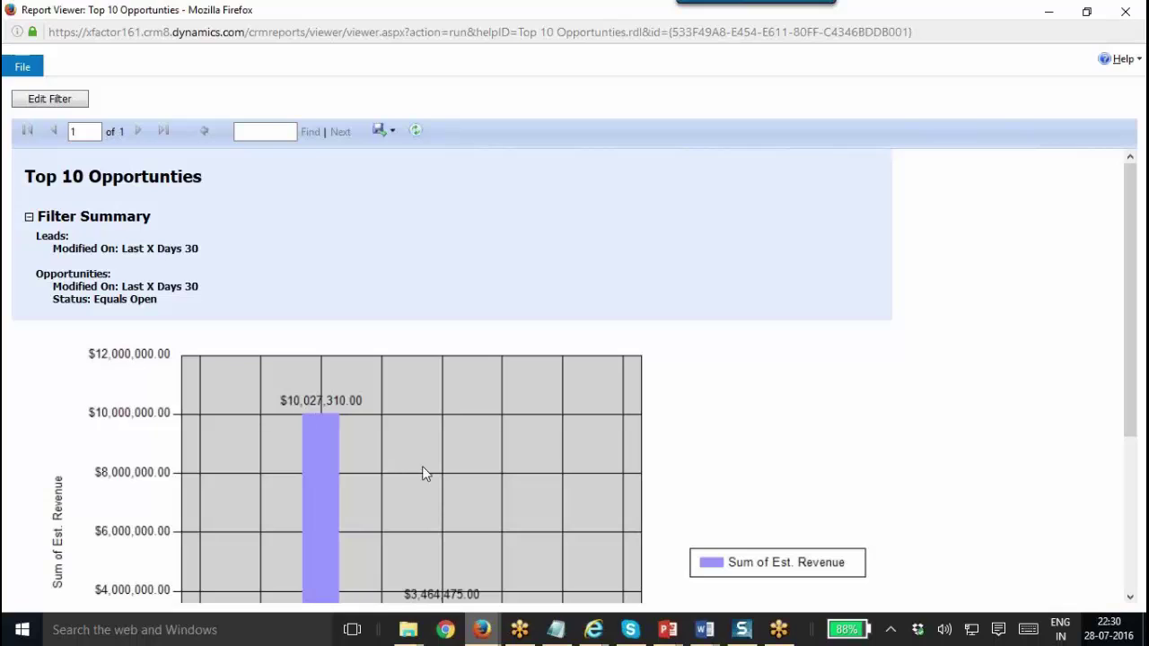
pyautogui.doubleClick(416, 18)
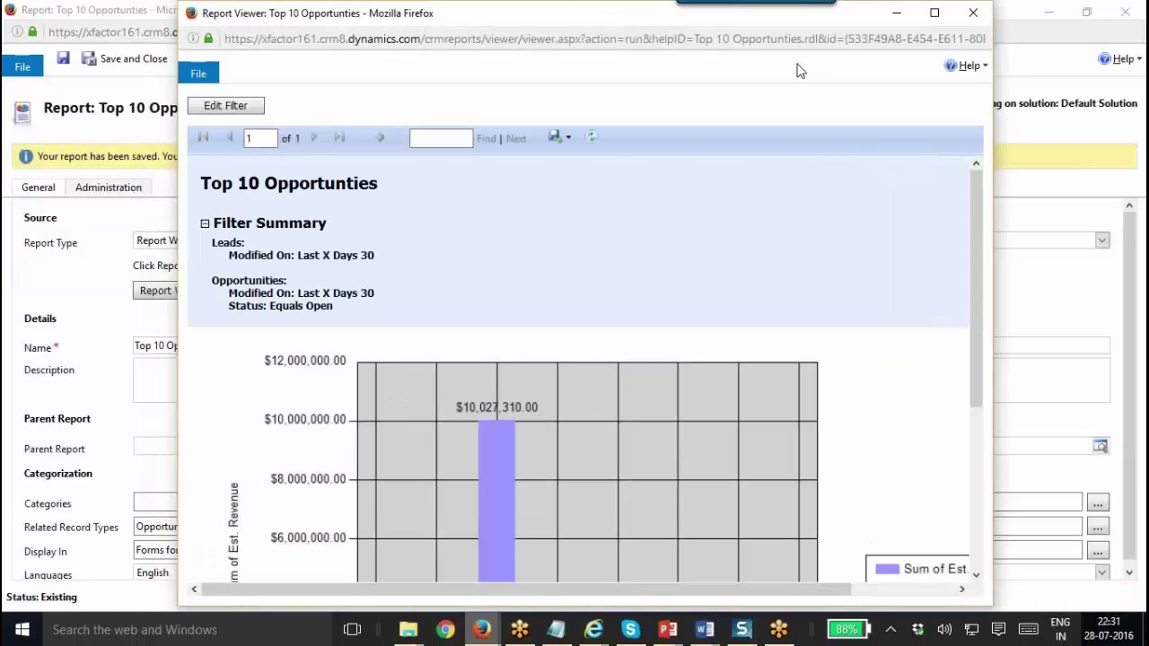
pyautogui.doubleClick(631, 22)
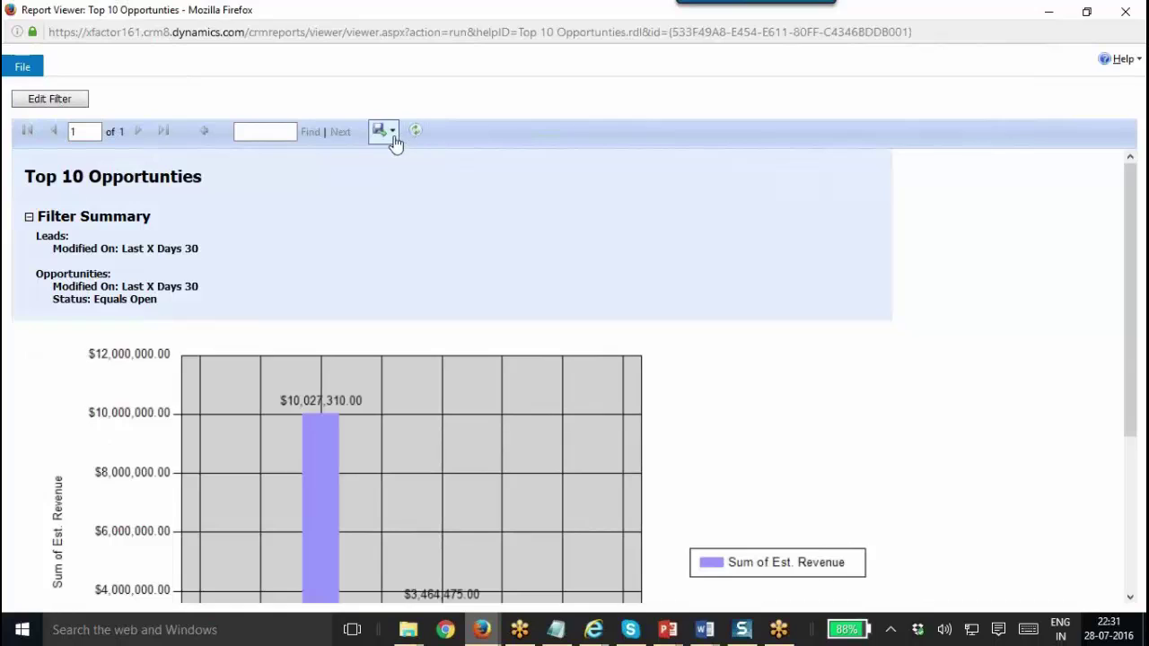
# Export the report as an Acrobat (PDF) file and open it with the default PDF application
pyautogui.click(391, 133)
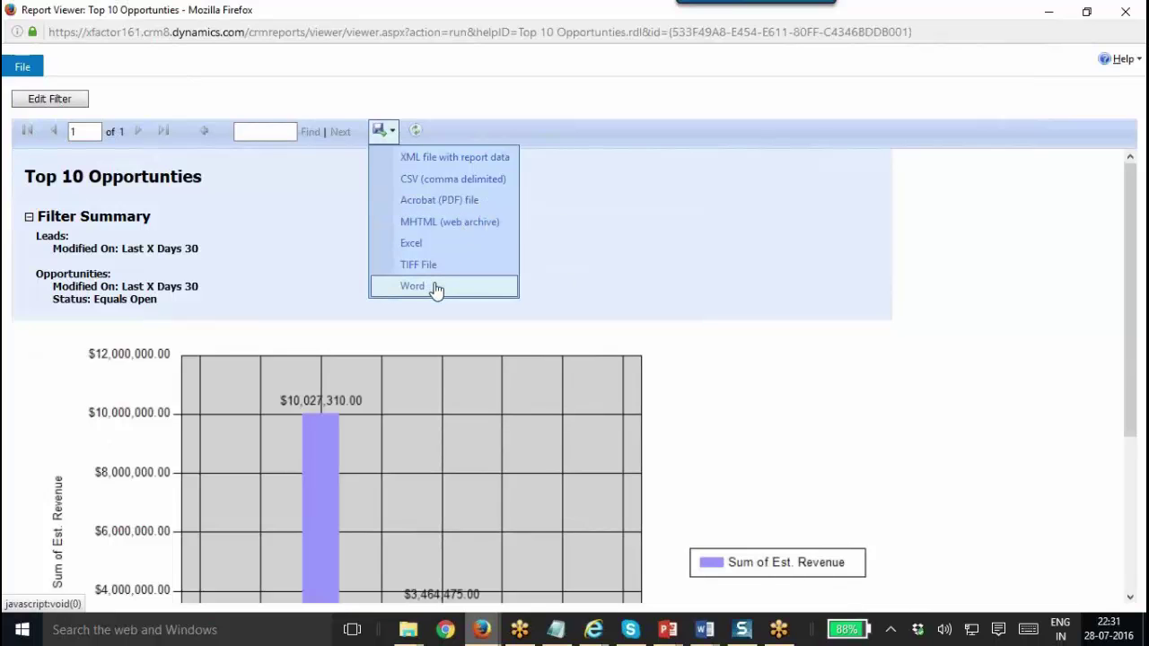
pyautogui.click(469, 207)
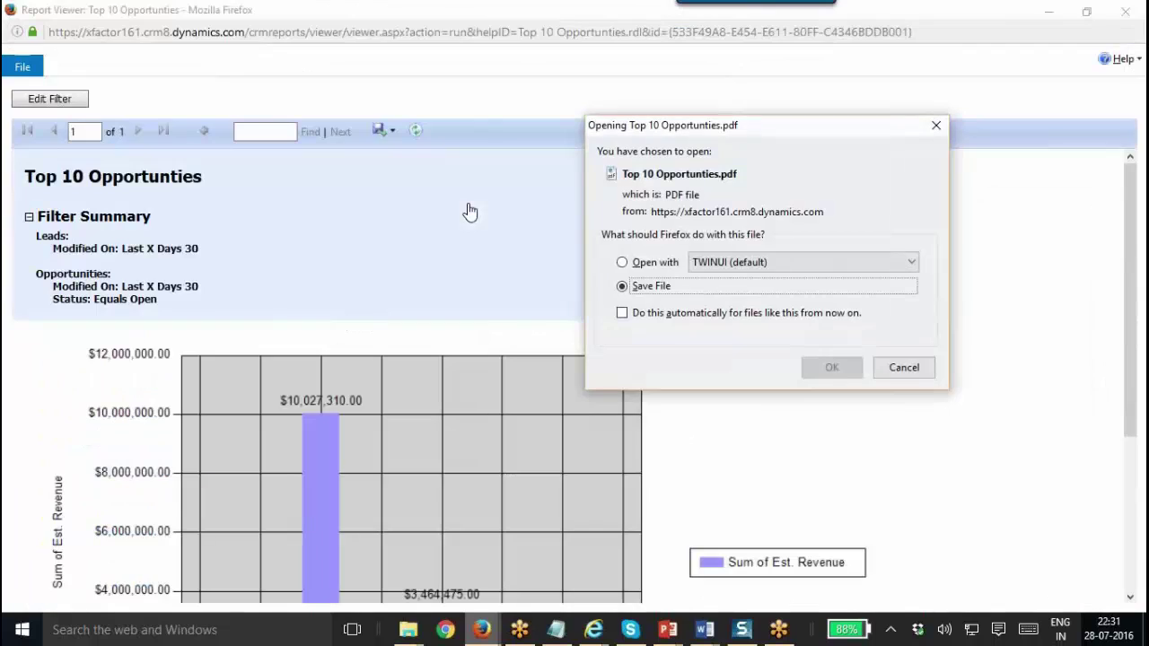
pyautogui.click(658, 262)
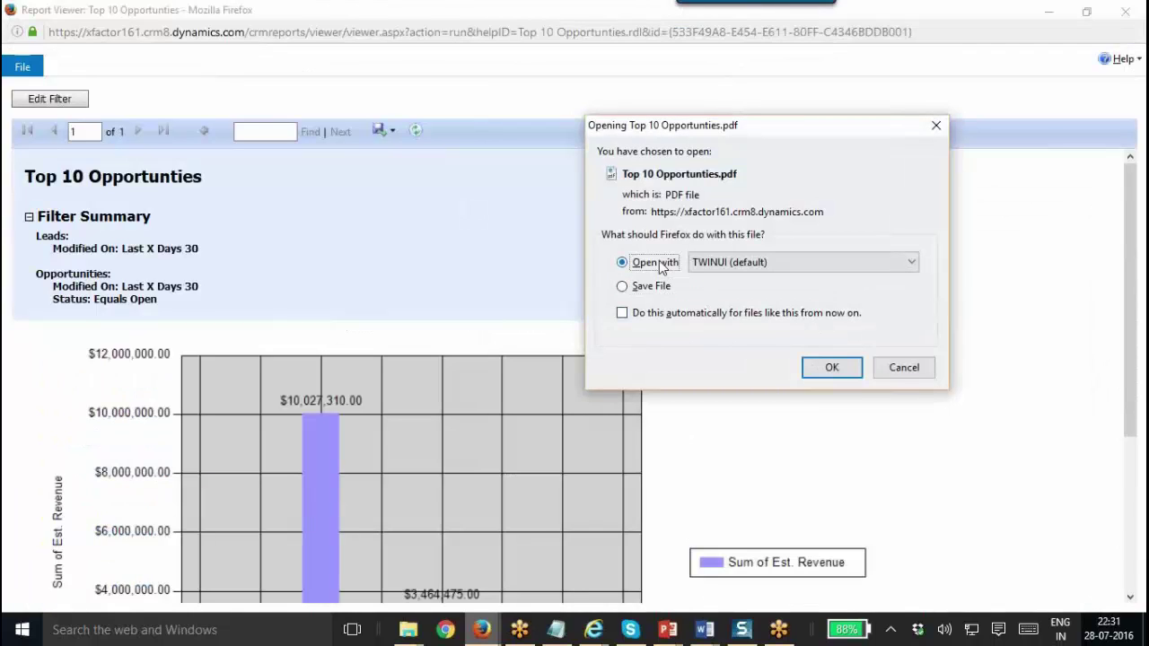
pyautogui.click(848, 365)
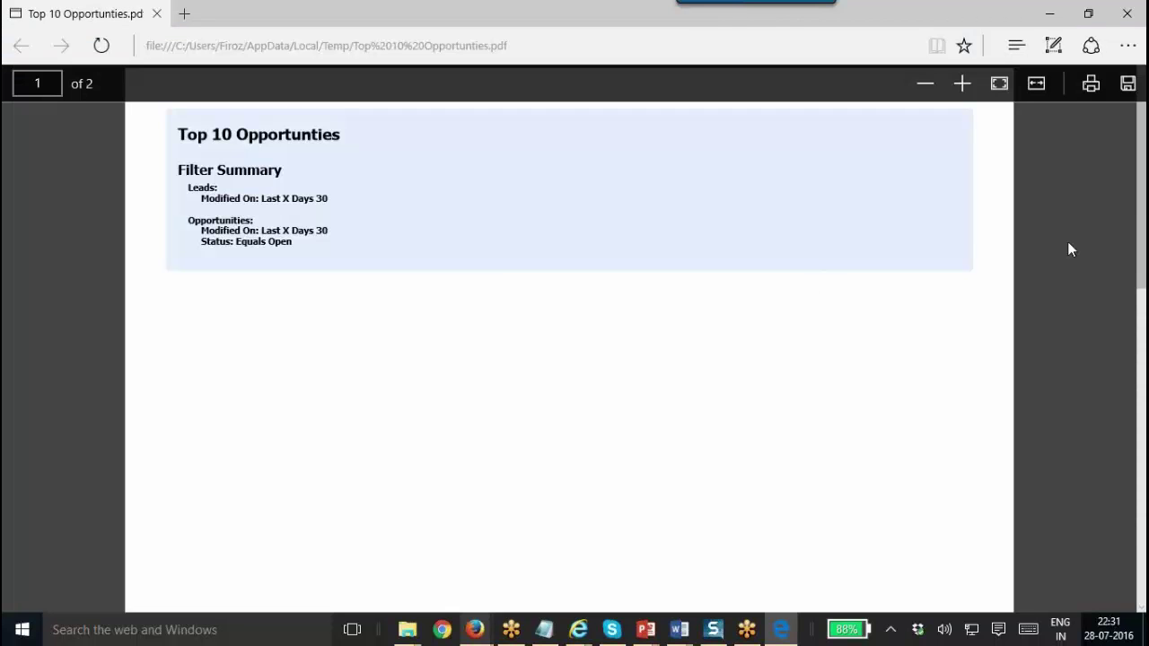
# Look through both pages of the exported PDF, and close the PDF and the report viewer
pyautogui.scroll(-10, 569, 359)
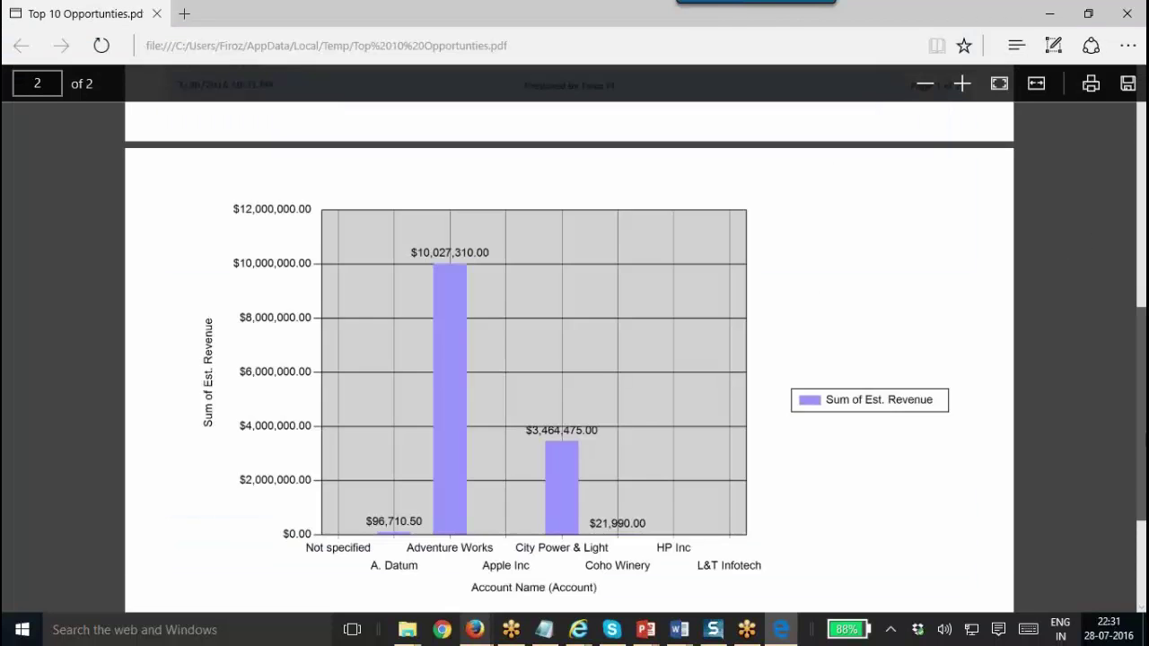
pyautogui.scroll(10, 569, 359)
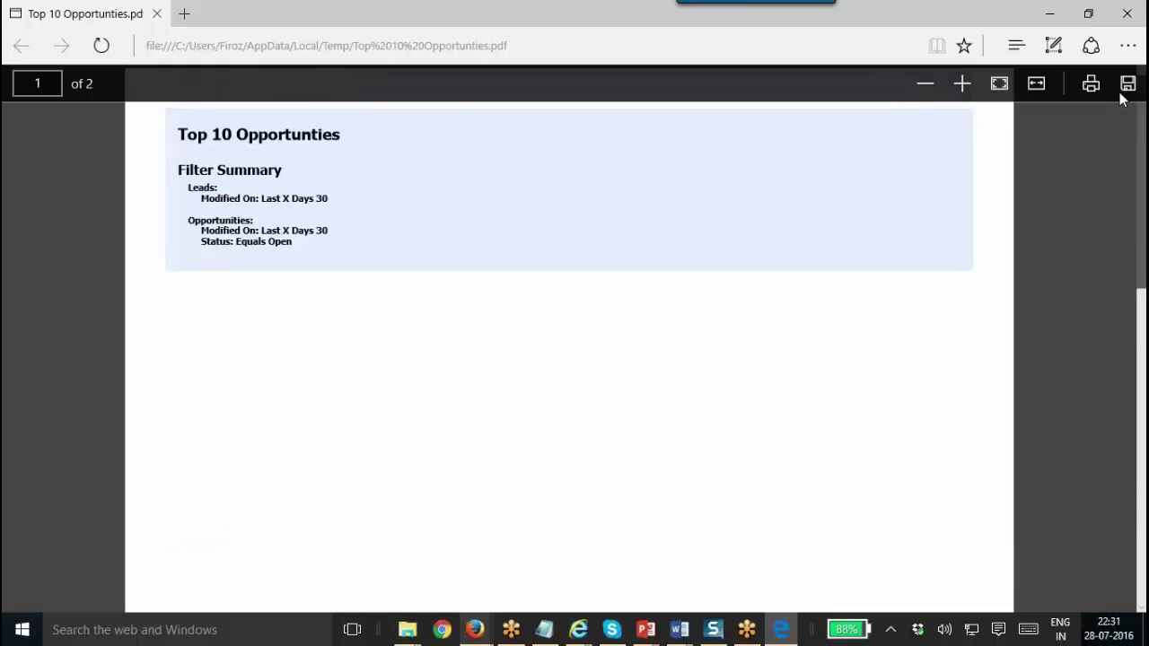
pyautogui.click(157, 14)
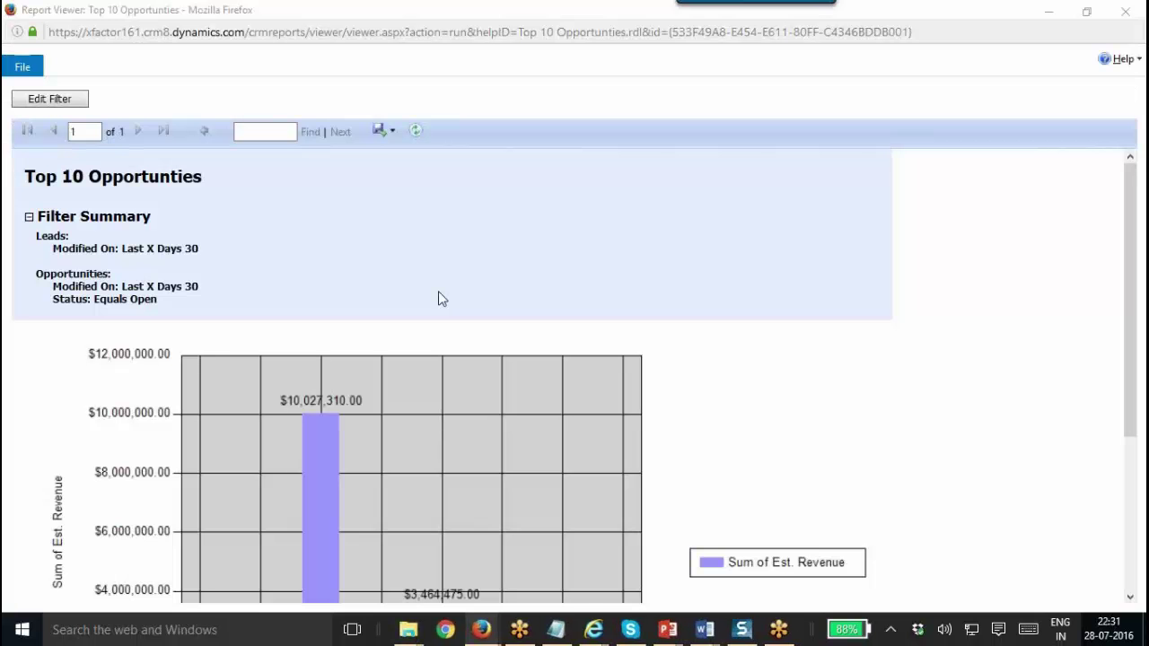
pyautogui.moveTo(544, 18); pyautogui.dragTo(549, 184)
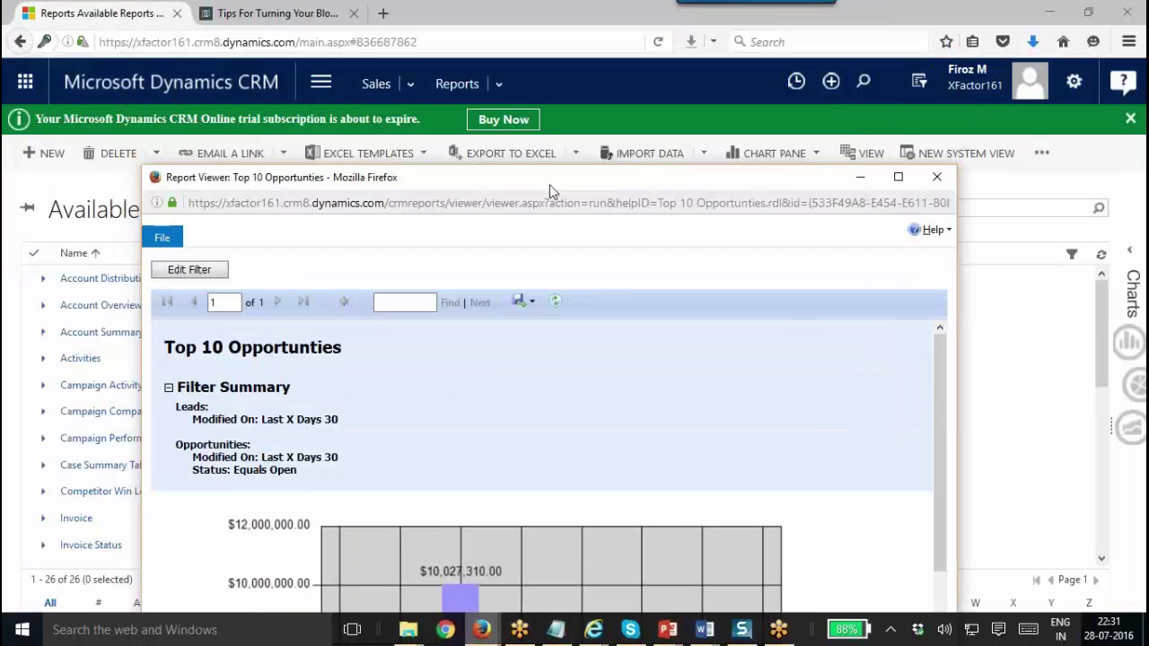
pyautogui.click(936, 177)
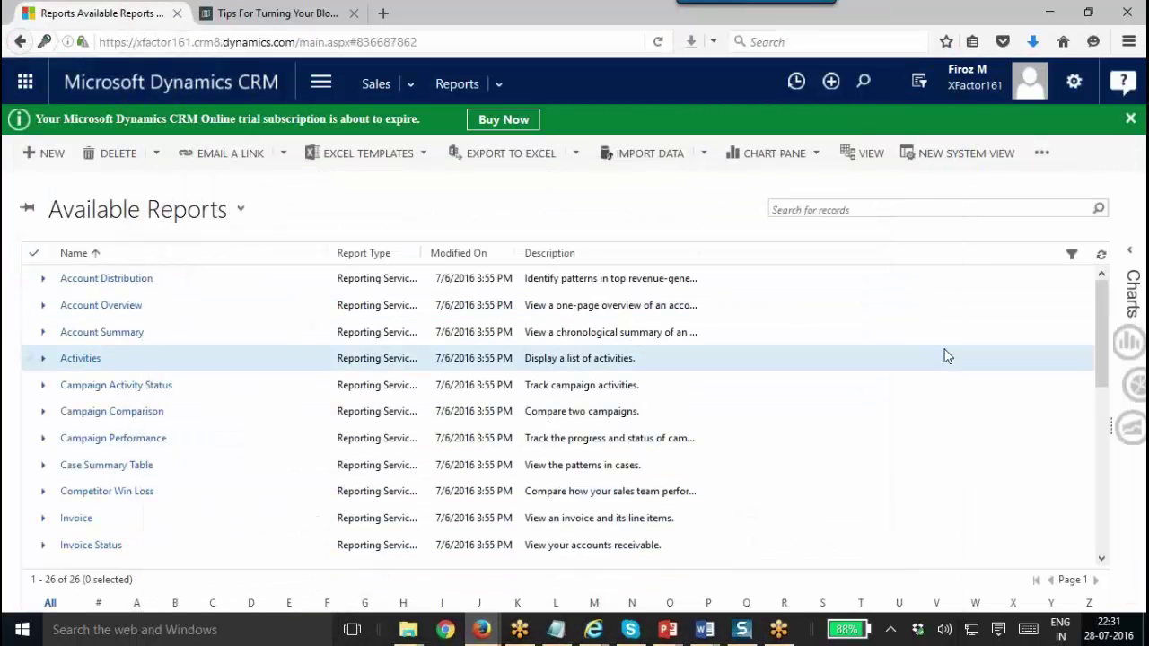
# Open the Top 10 Opportunties report from the Available Reports list, view its filtering criteria, and close all its viewer windows
pyautogui.moveTo(1104, 321); pyautogui.dragTo(1097, 492)
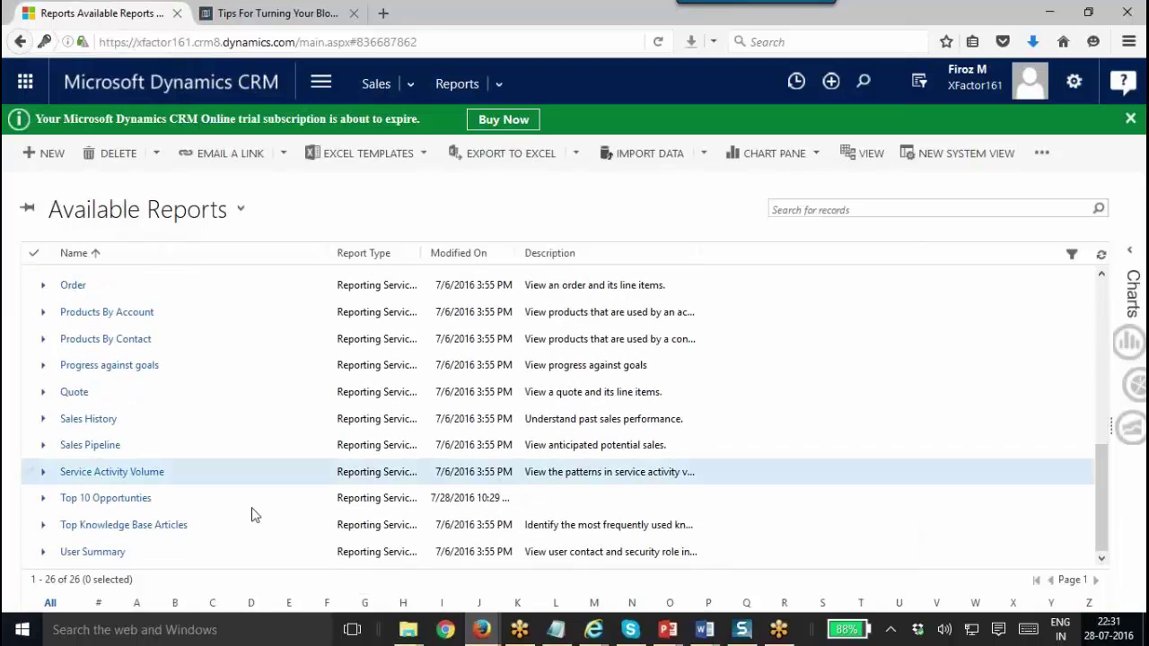
pyautogui.click(137, 504)
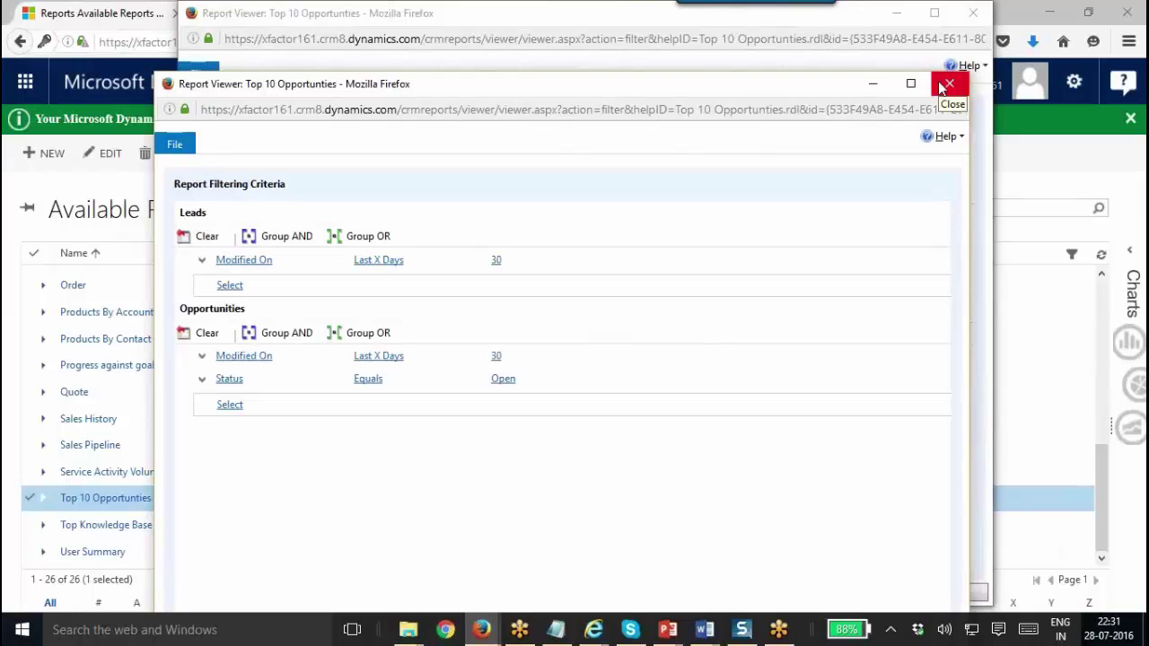
pyautogui.moveTo(810, 88); pyautogui.dragTo(751, 103)
pyautogui.click(890, 95)
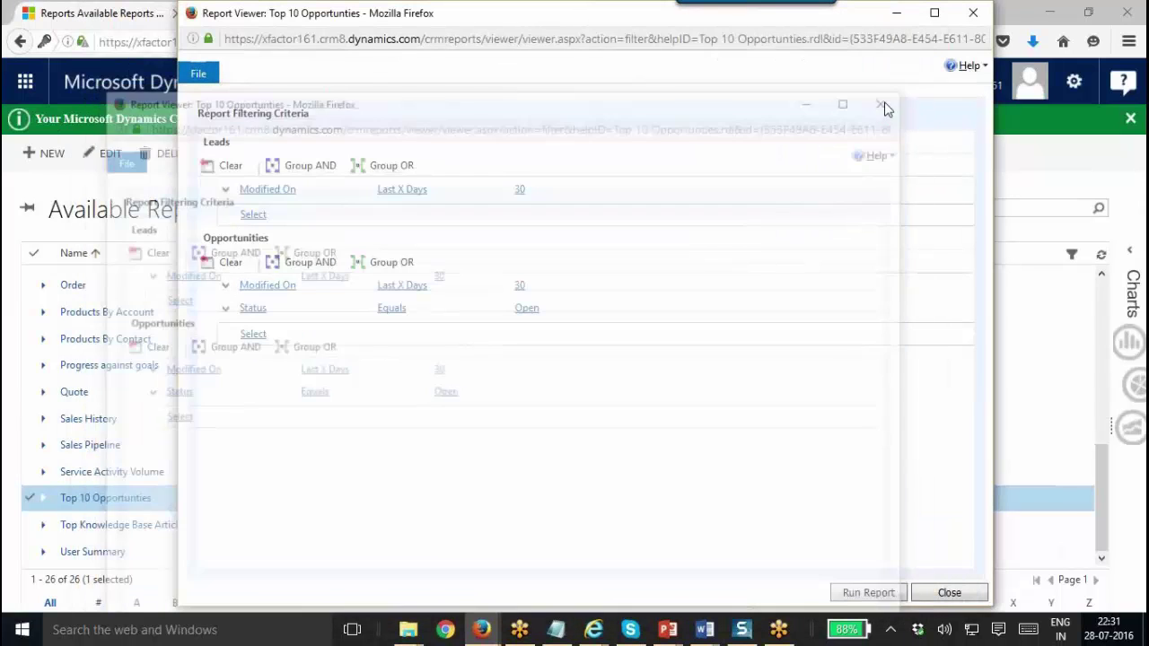
pyautogui.moveTo(628, 21); pyautogui.dragTo(591, 122)
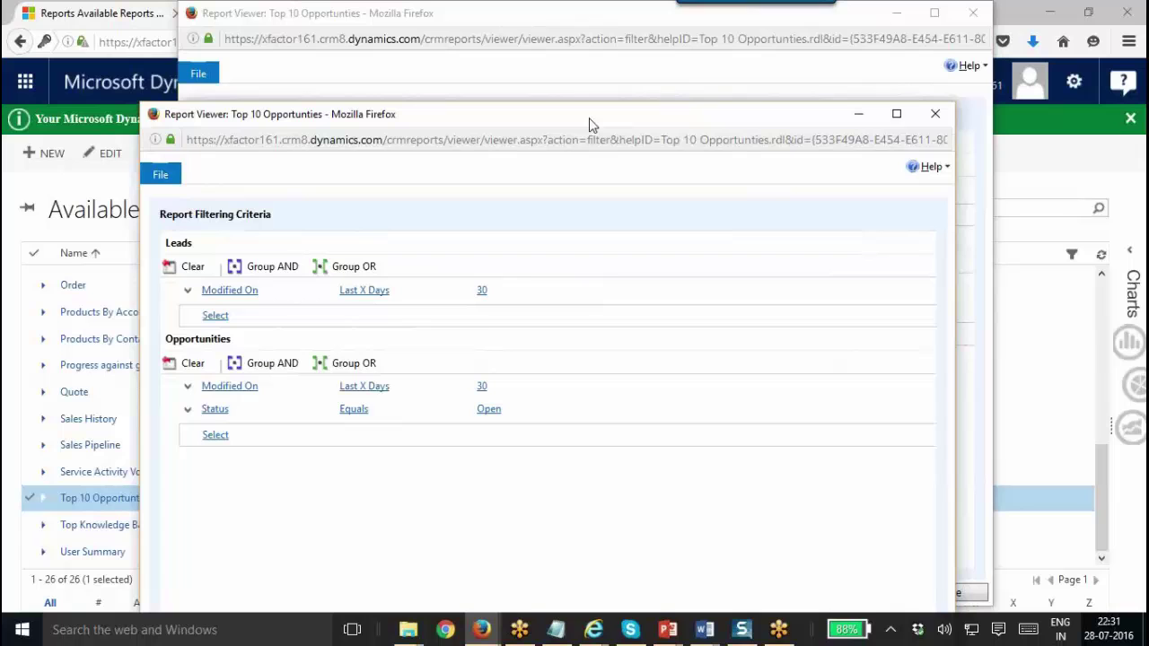
pyautogui.click(934, 117)
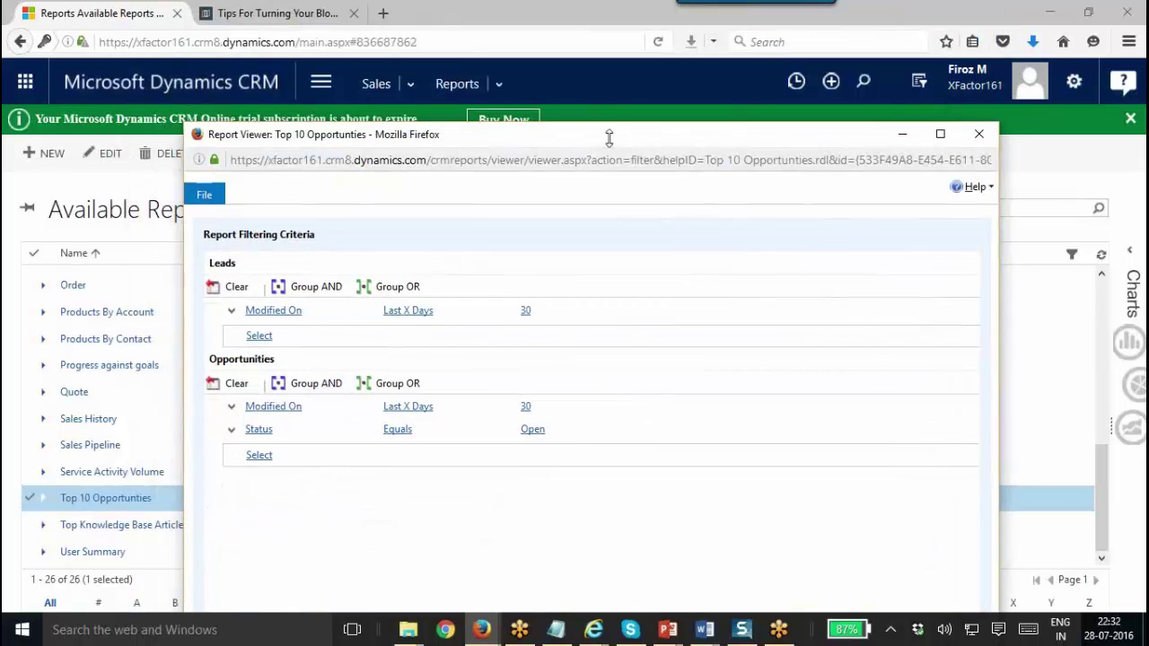
pyautogui.click(976, 133)
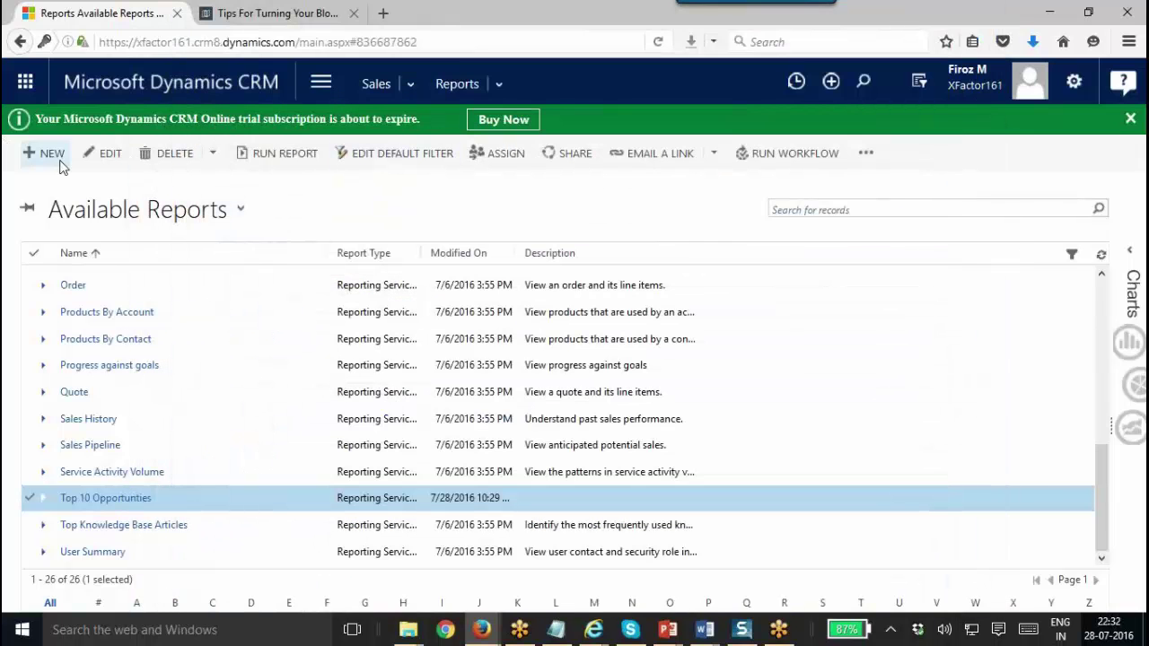
# Create a new report with the Report Wizard, starting from the existing Top 10 Opportunties report, and proceed to the report properties
pyautogui.click(27, 158)
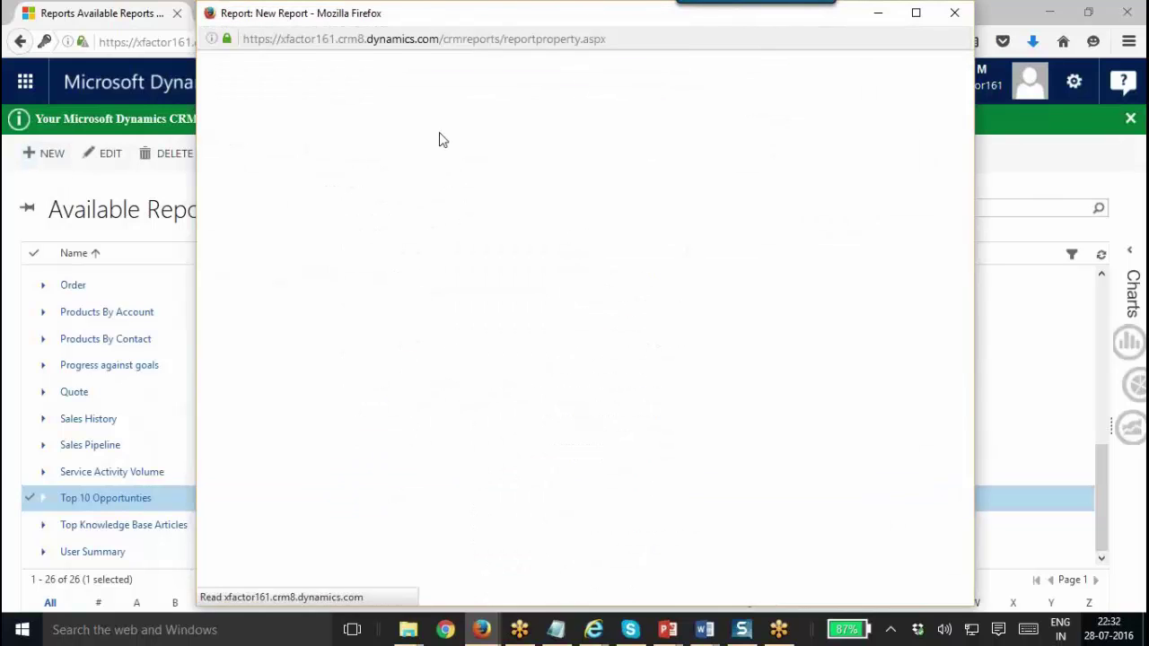
pyautogui.click(393, 276)
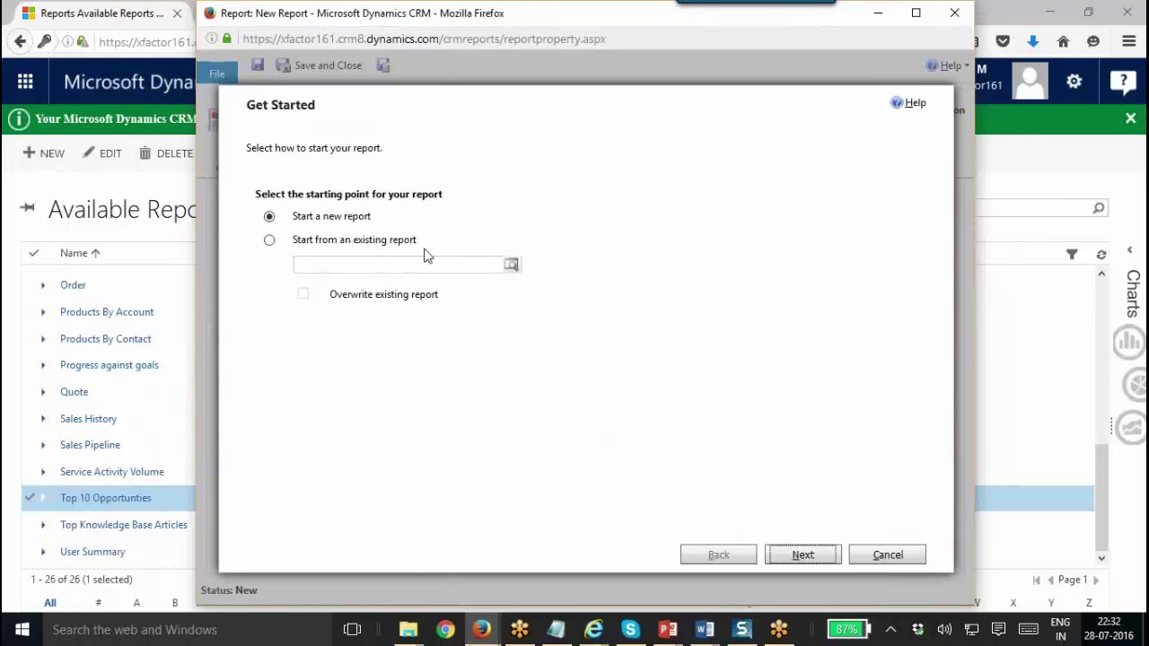
pyautogui.click(355, 248)
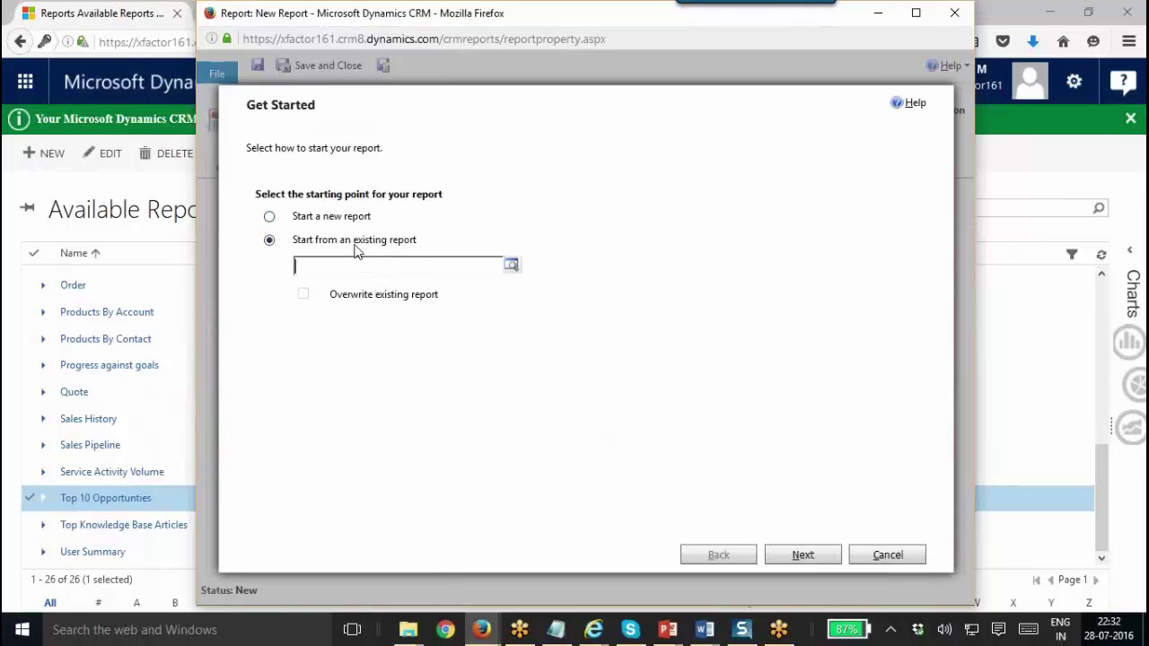
pyautogui.click(387, 290)
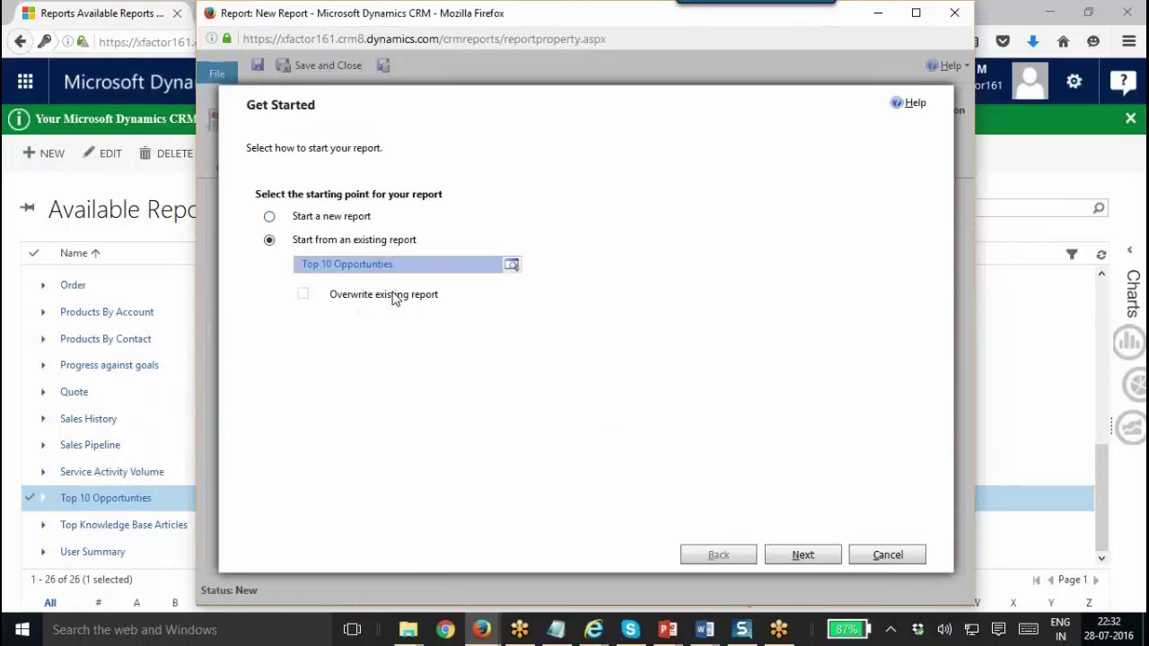
pyautogui.click(801, 556)
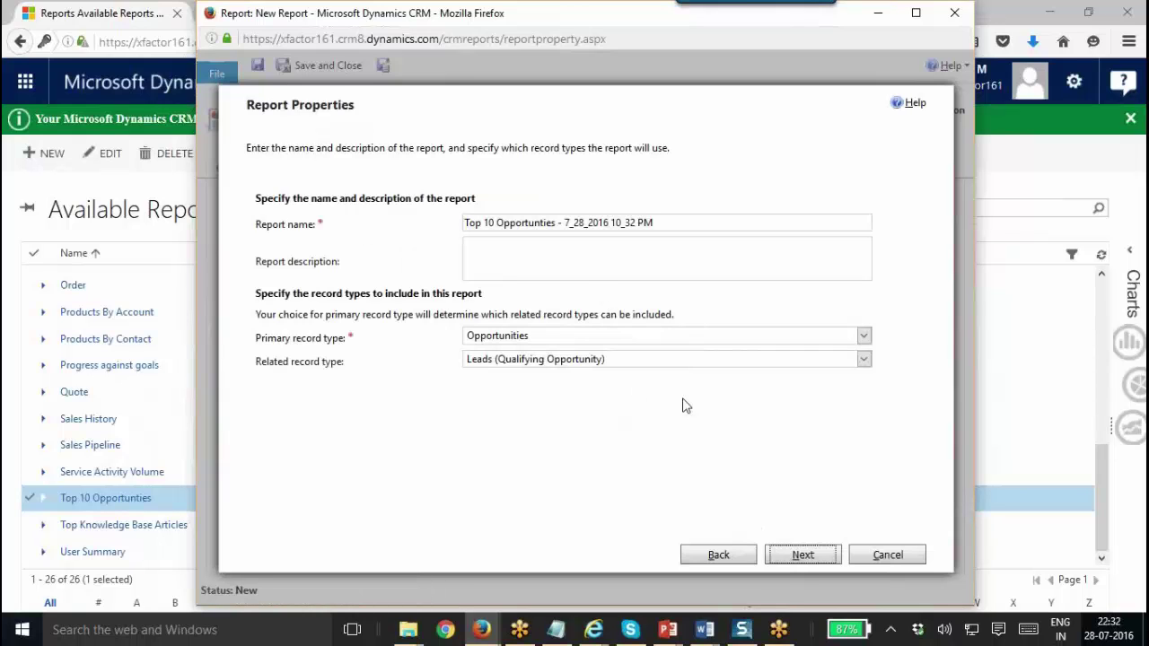
# Name the report "Top 10 Opportunties - new" and proceed to the record selection
pyautogui.moveTo(653, 222); pyautogui.dragTo(569, 226)
pyautogui.press('BackSpace')
pyautogui.press('BackSpace')
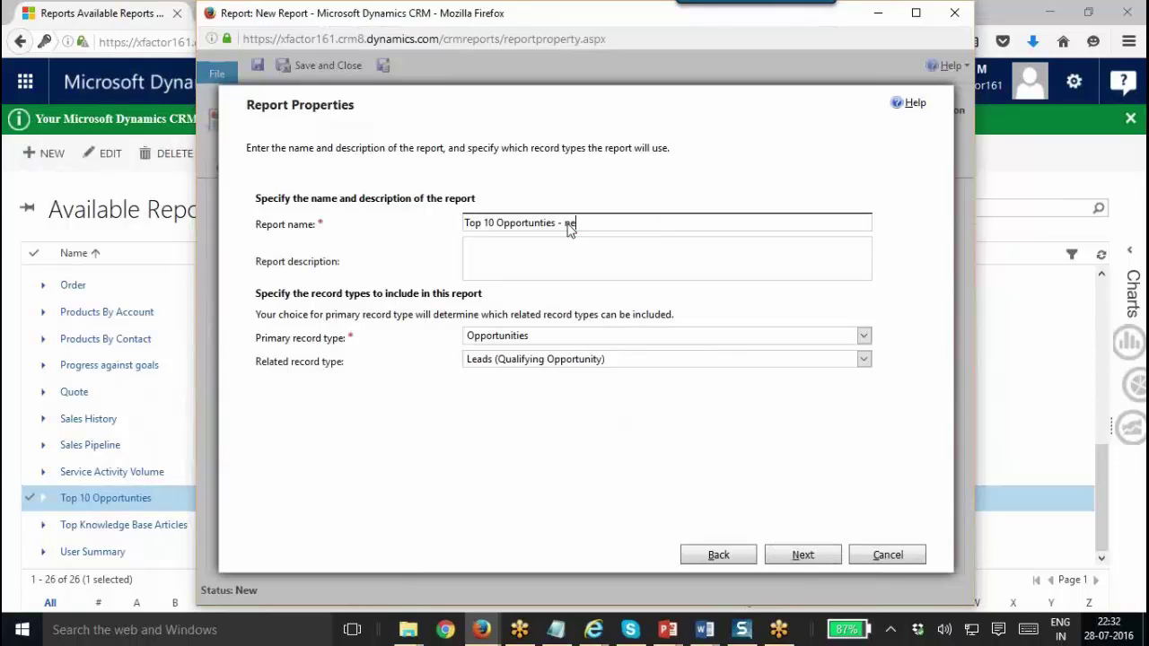
pyautogui.write('new')
pyautogui.click(805, 557)
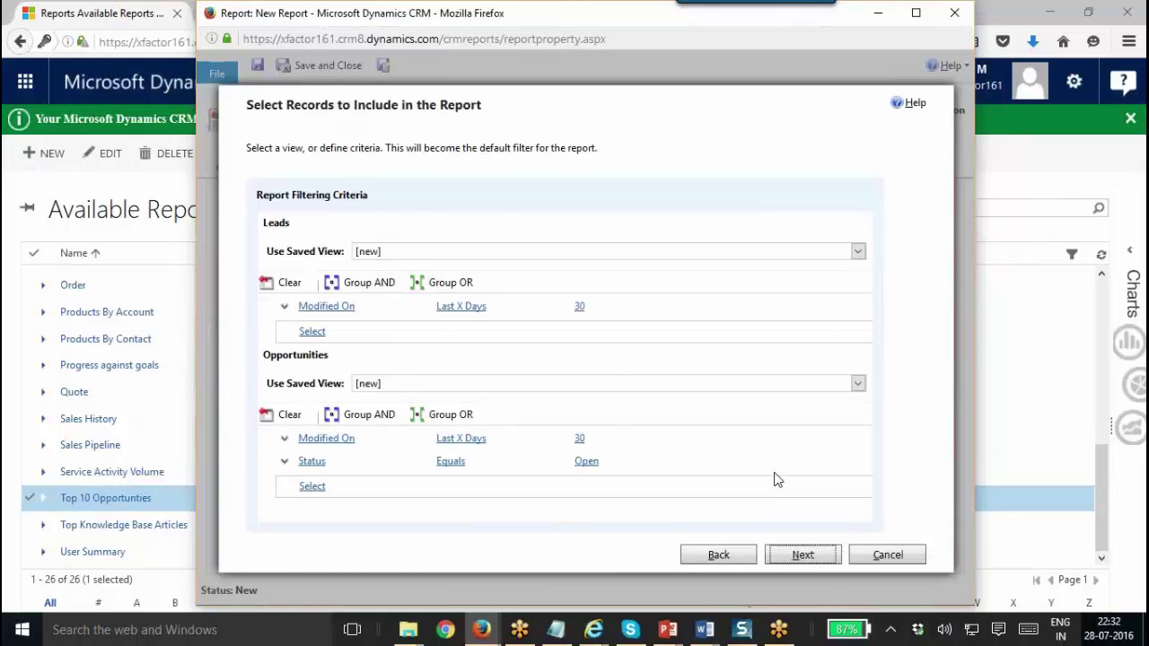
# Look at the report's field layout, and return to the record filtering criteria
pyautogui.click(804, 556)
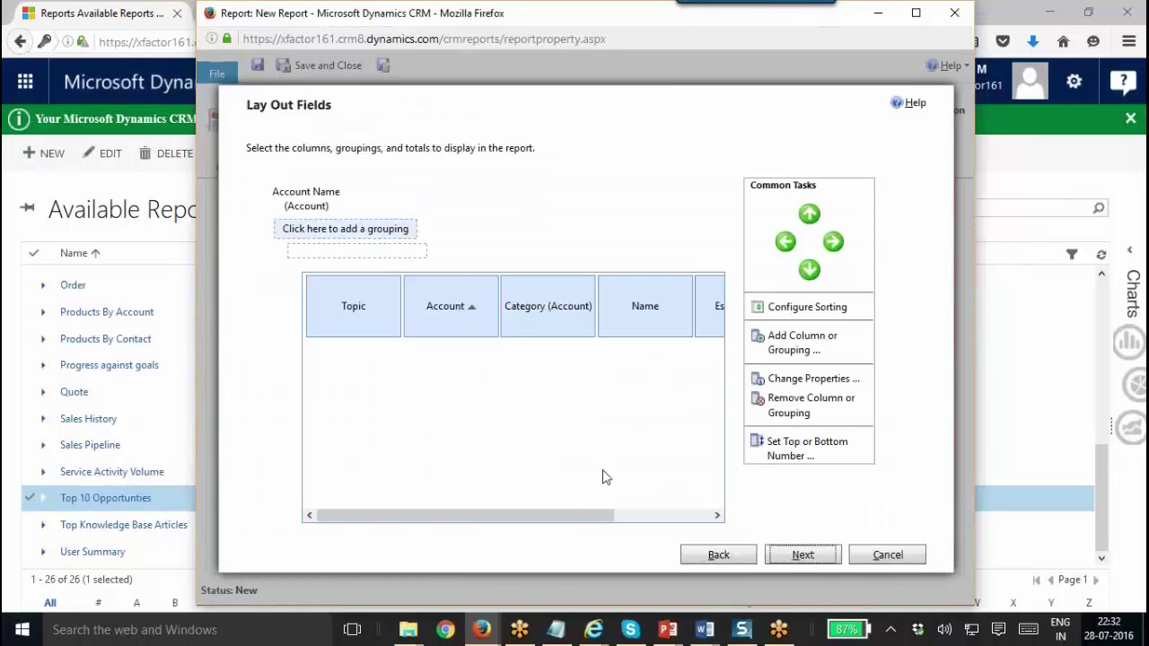
pyautogui.moveTo(571, 517); pyautogui.dragTo(538, 525)
pyautogui.click(715, 558)
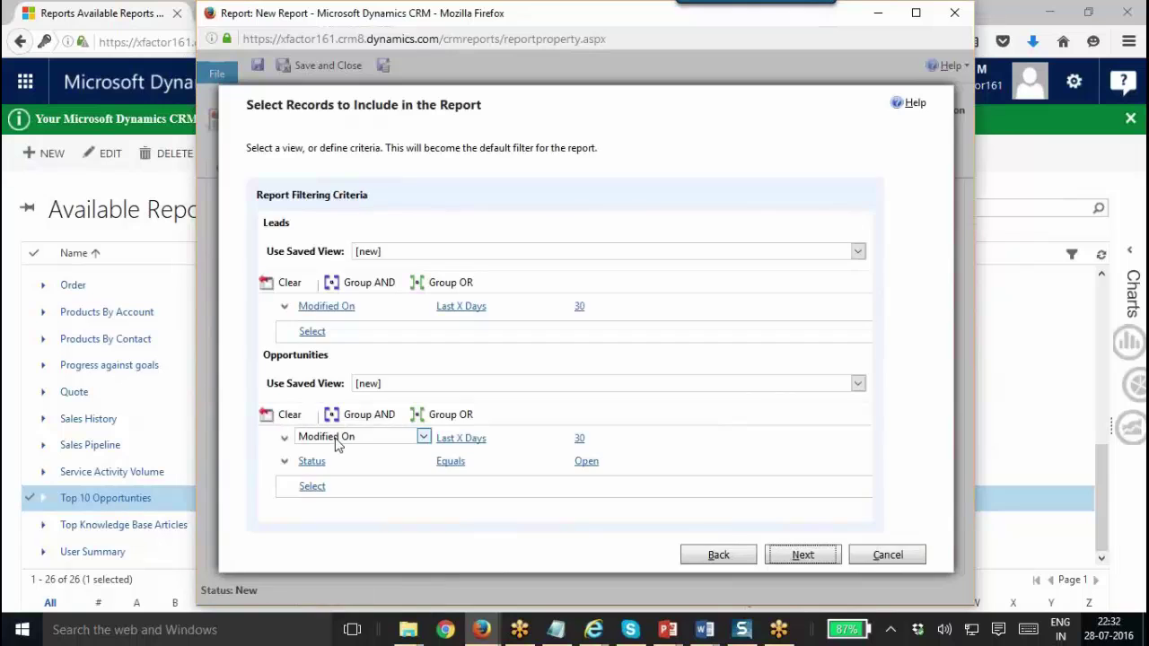
# Add an Est. Revenue condition to the Opportunities filtering criteria
pyautogui.click(323, 486)
pyautogui.click(329, 491)
pyautogui.click(342, 490)
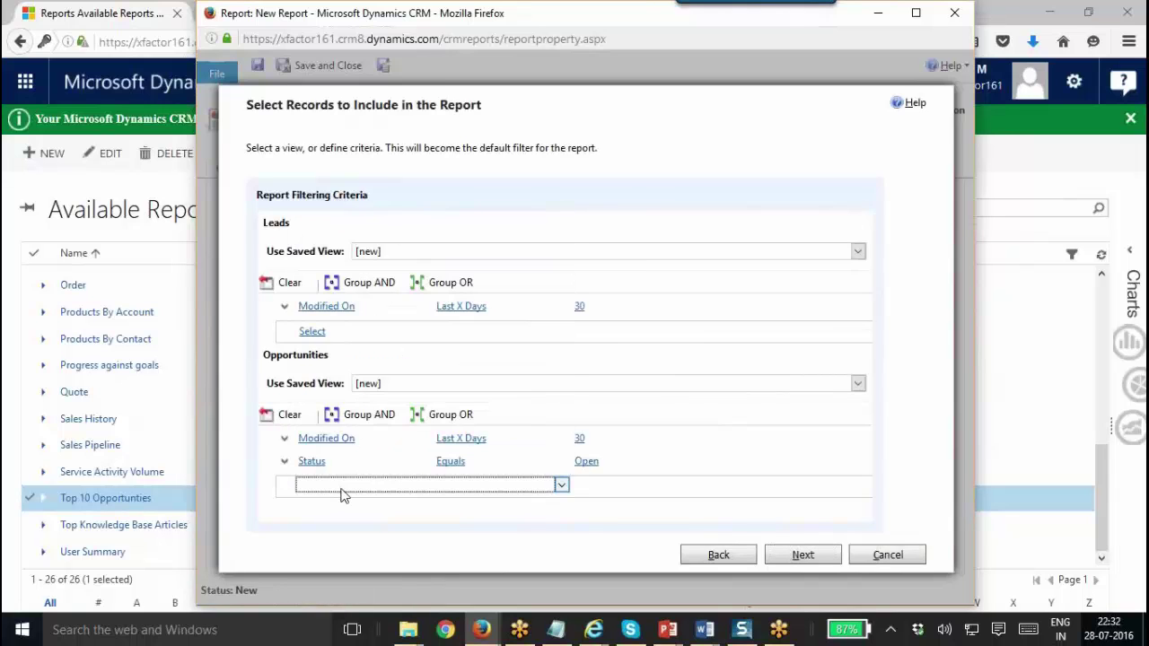
pyautogui.click(341, 490)
pyautogui.press('e')
pyautogui.press('Up')
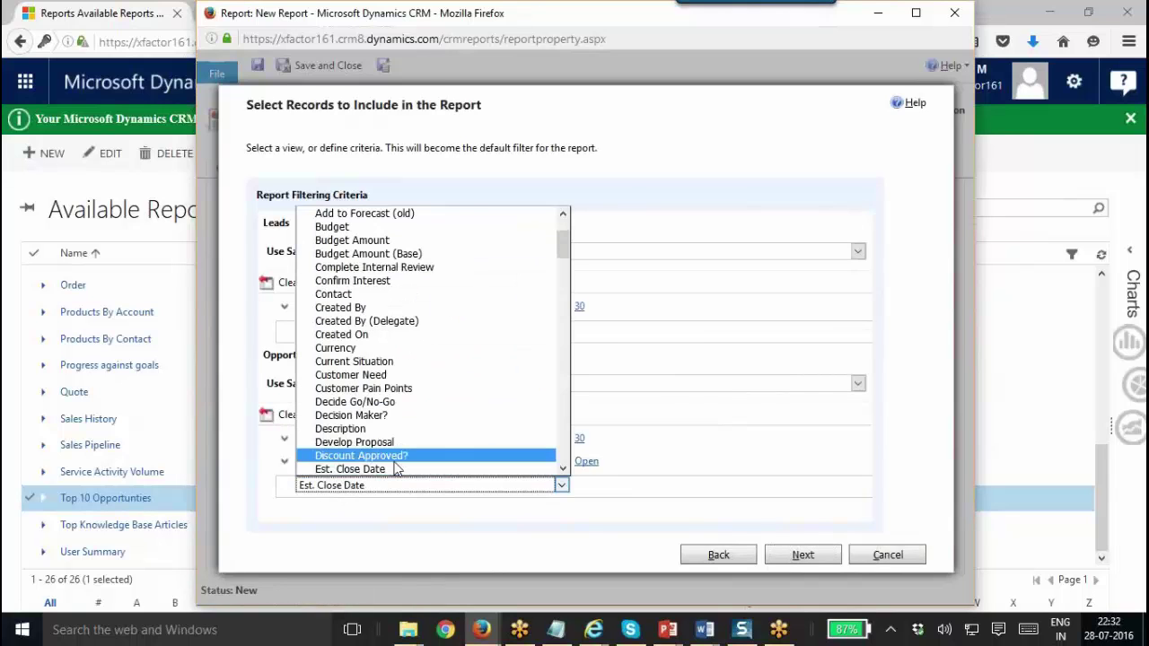
pyautogui.press('Down')
pyautogui.press('Down')
pyautogui.press('Down')
pyautogui.press('Down')
pyautogui.press('Up')
pyautogui.press('Up')
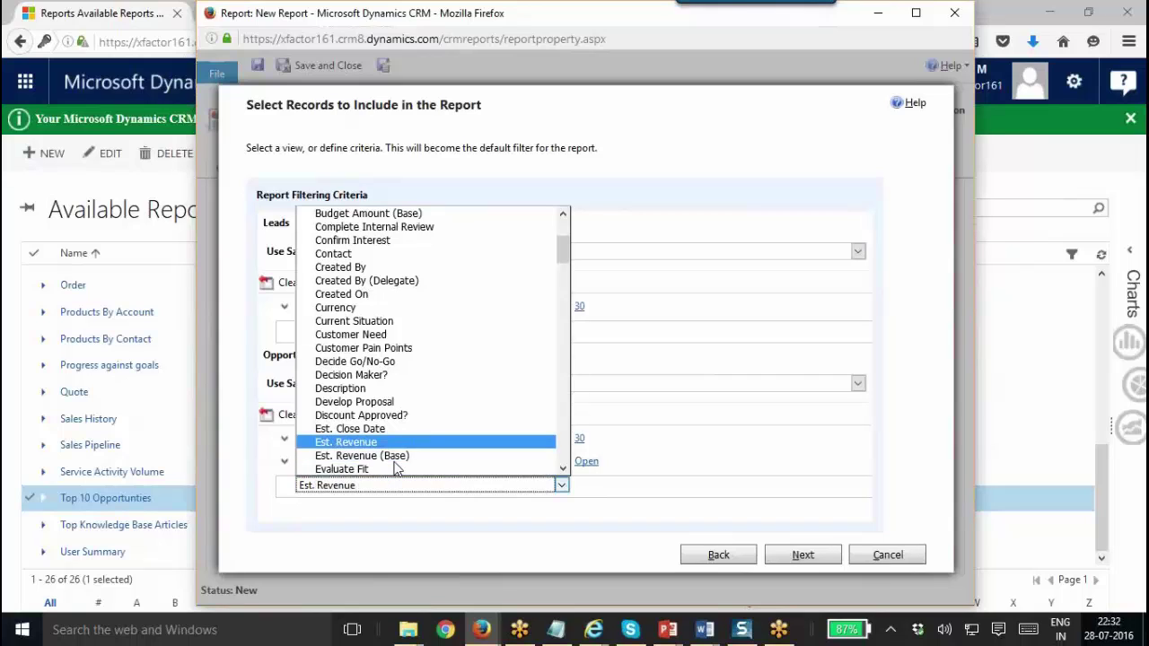
pyautogui.press('Return')
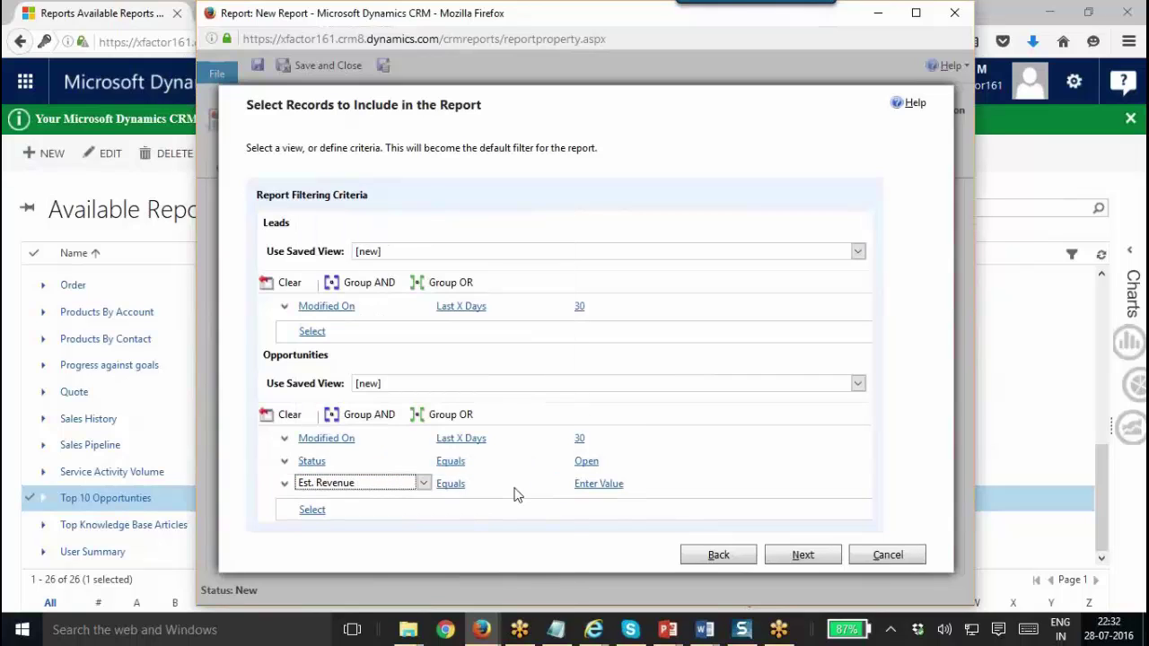
# Set the Est. Revenue condition to Is Greater Than or Equal To 1000, and proceed to the field layout
pyautogui.click(520, 486)
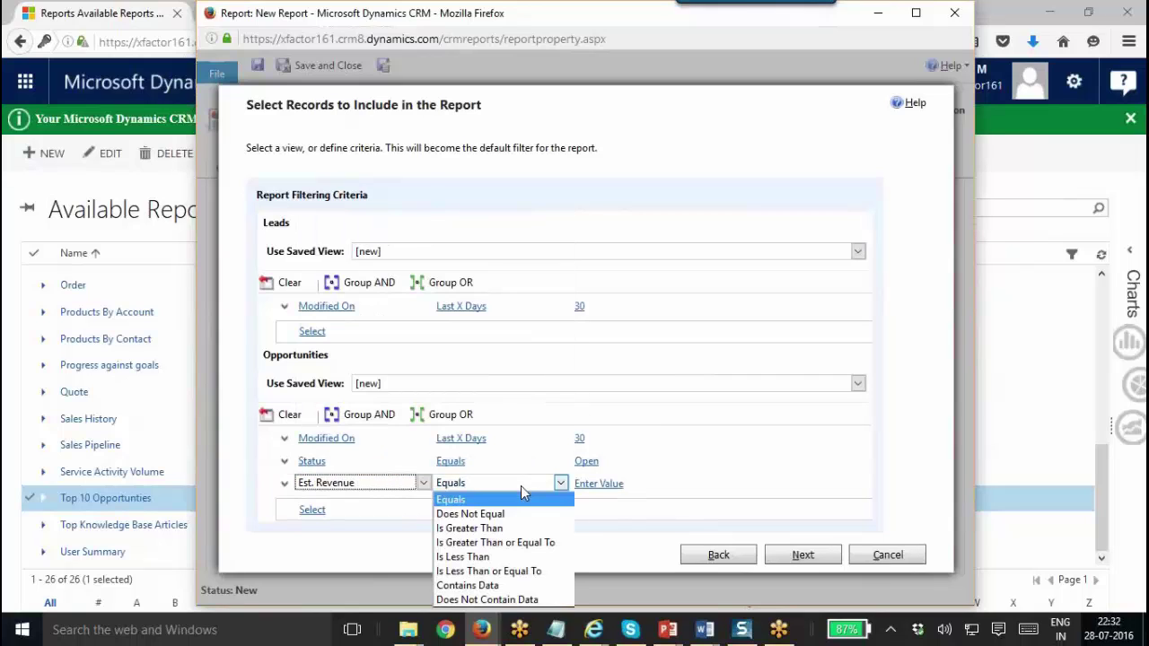
pyautogui.click(519, 542)
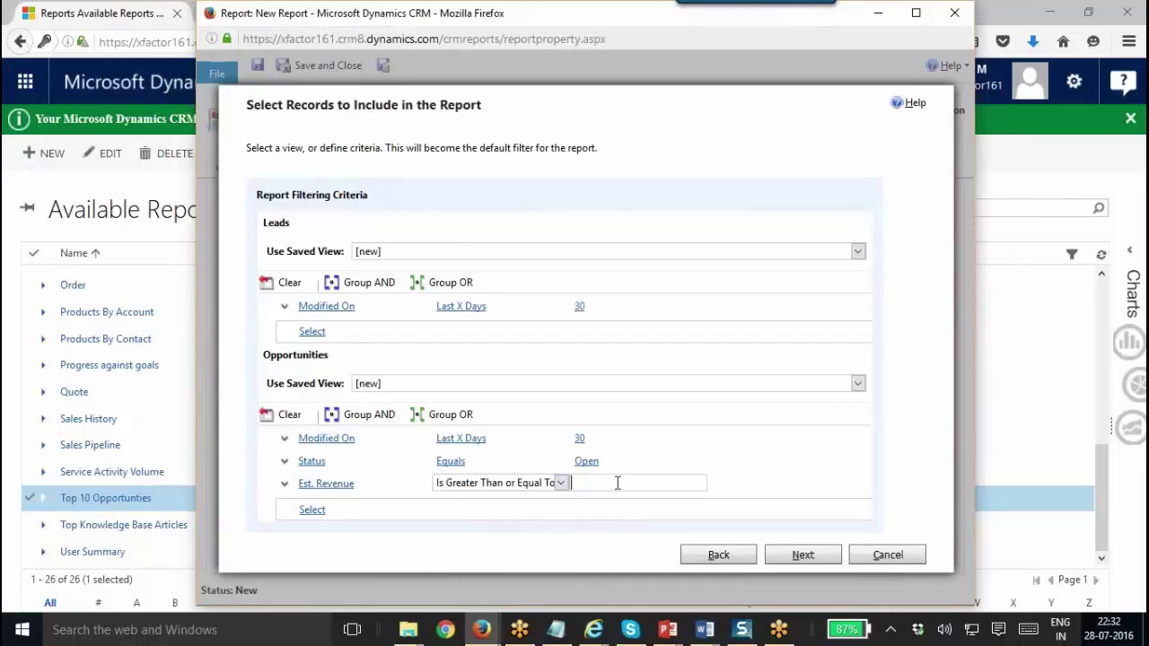
pyautogui.write('1000')
pyautogui.click(802, 554)
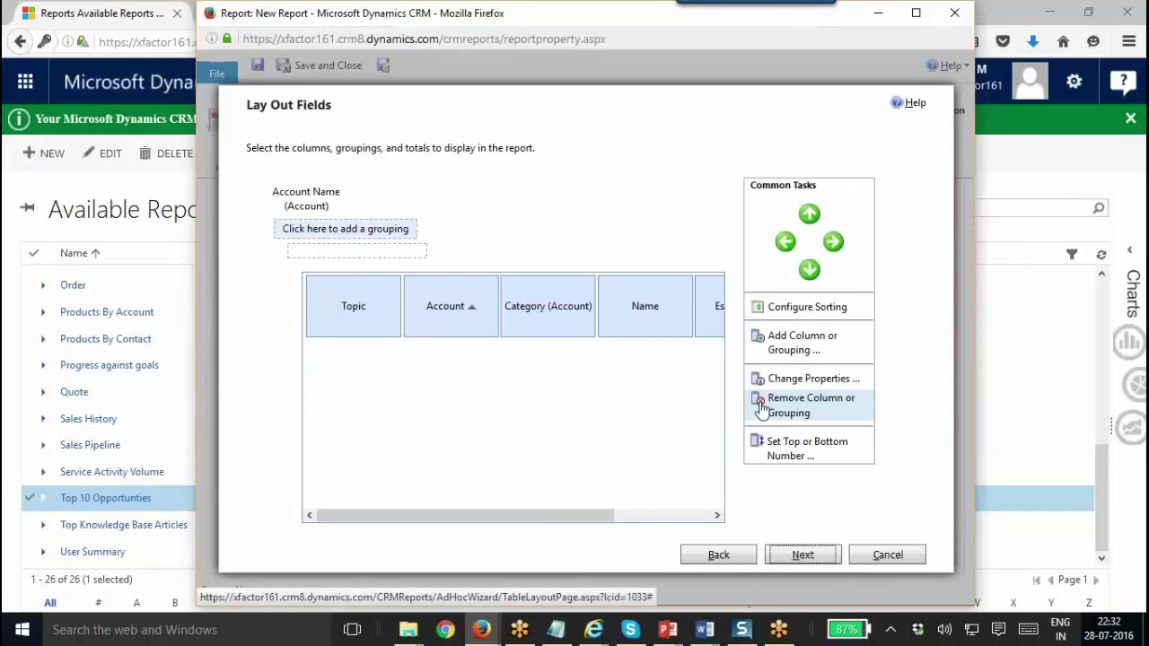
# Remove the Est. Revenue column from the report layout, accepting the removal of its related subtotals
pyautogui.moveTo(531, 516); pyautogui.dragTo(667, 501)
pyautogui.click(712, 292)
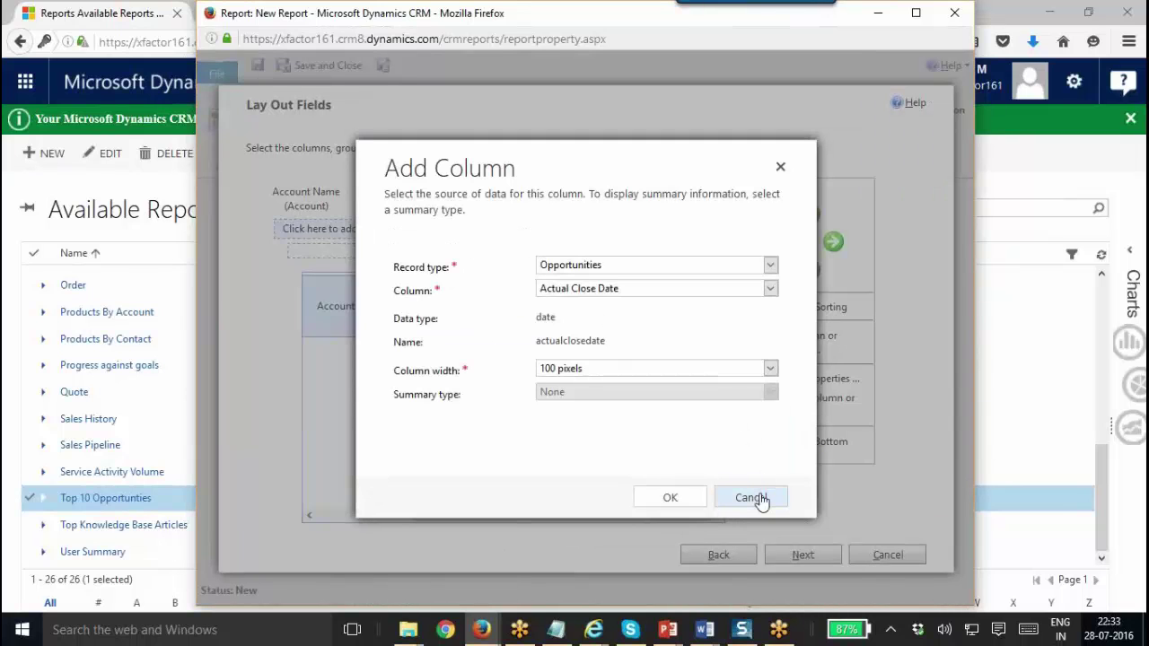
pyautogui.click(760, 498)
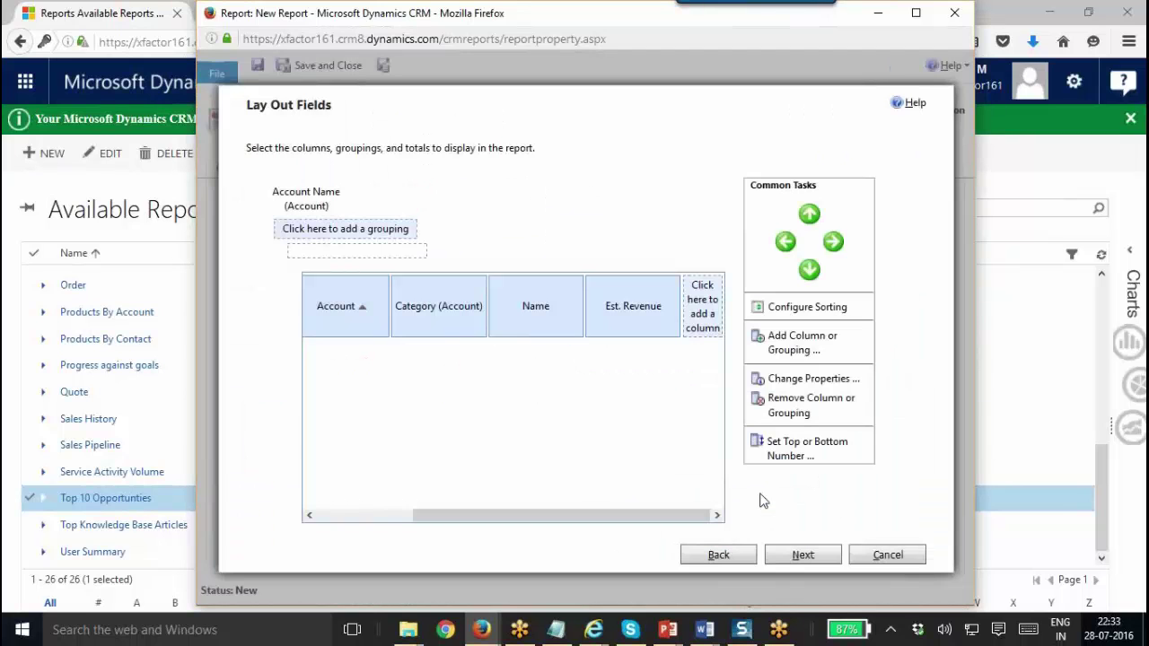
pyautogui.click(648, 324)
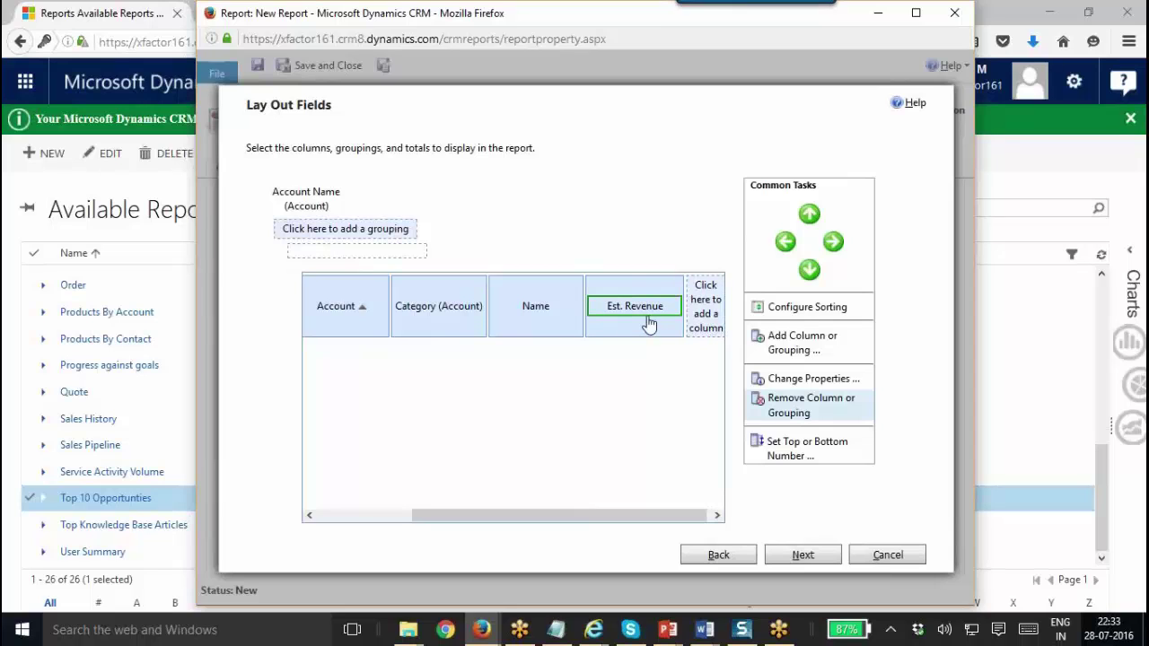
pyautogui.click(826, 413)
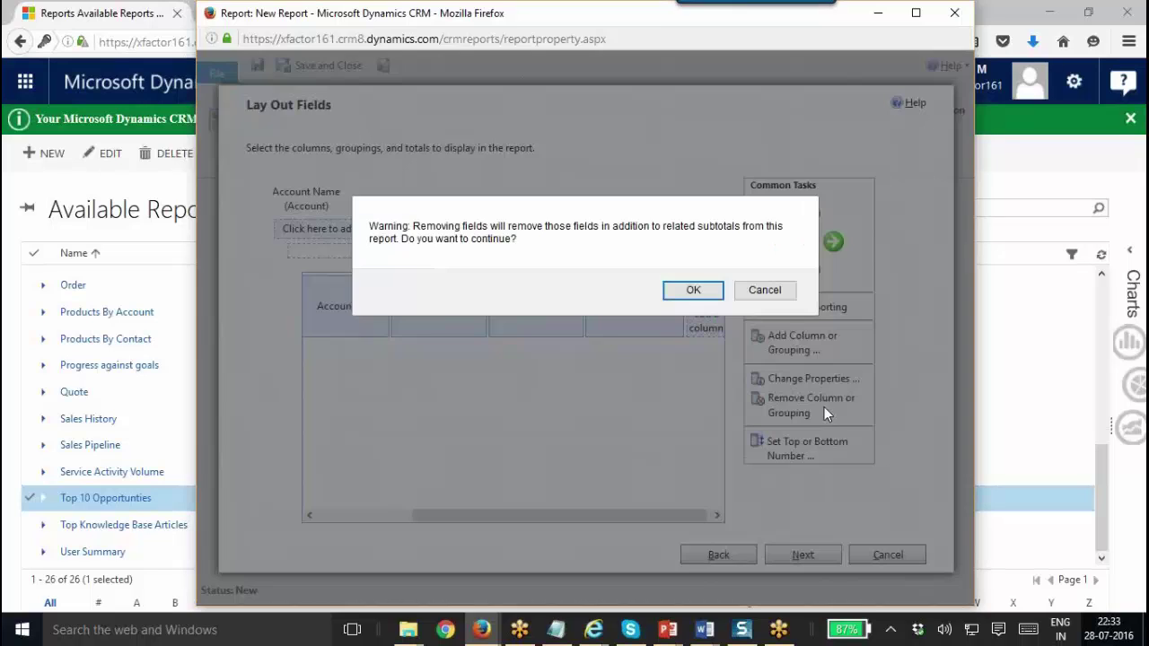
pyautogui.click(698, 290)
# Keep the Table only format, create the report from the summary, and finish the wizard
pyautogui.click(802, 554)
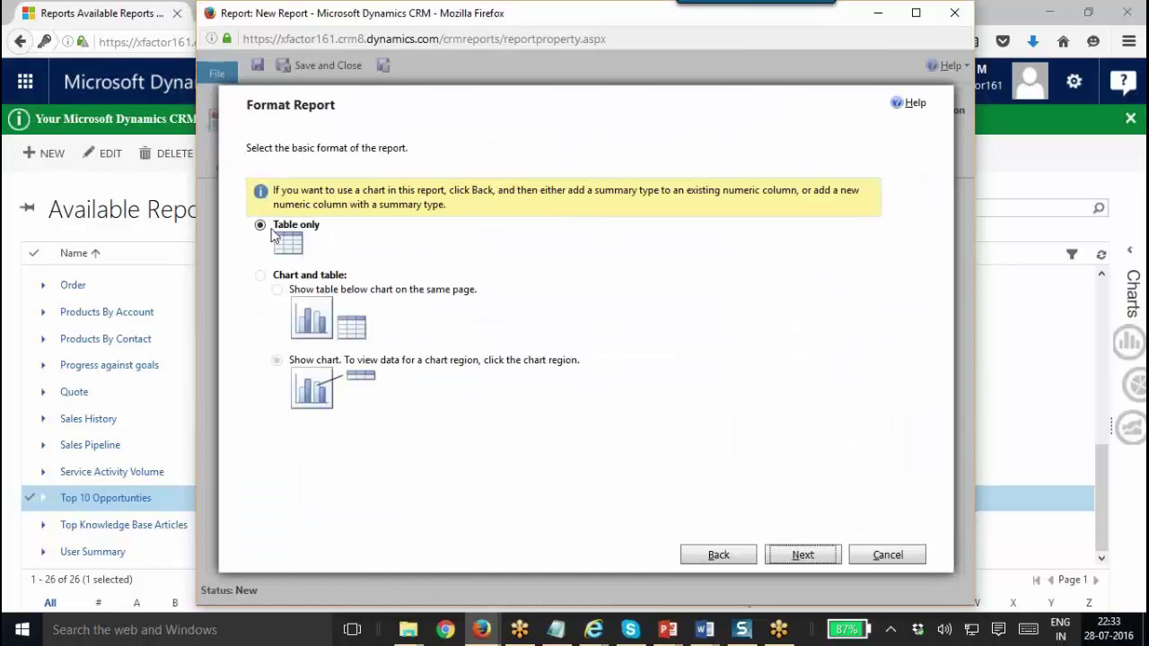
pyautogui.click(784, 548)
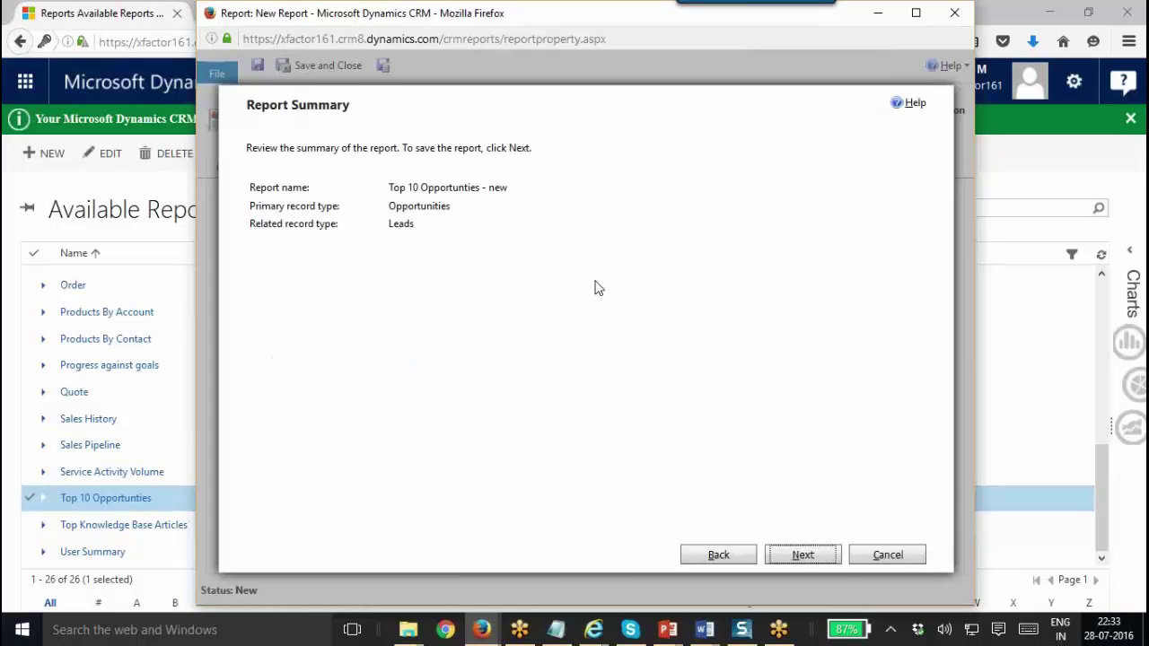
pyautogui.click(817, 556)
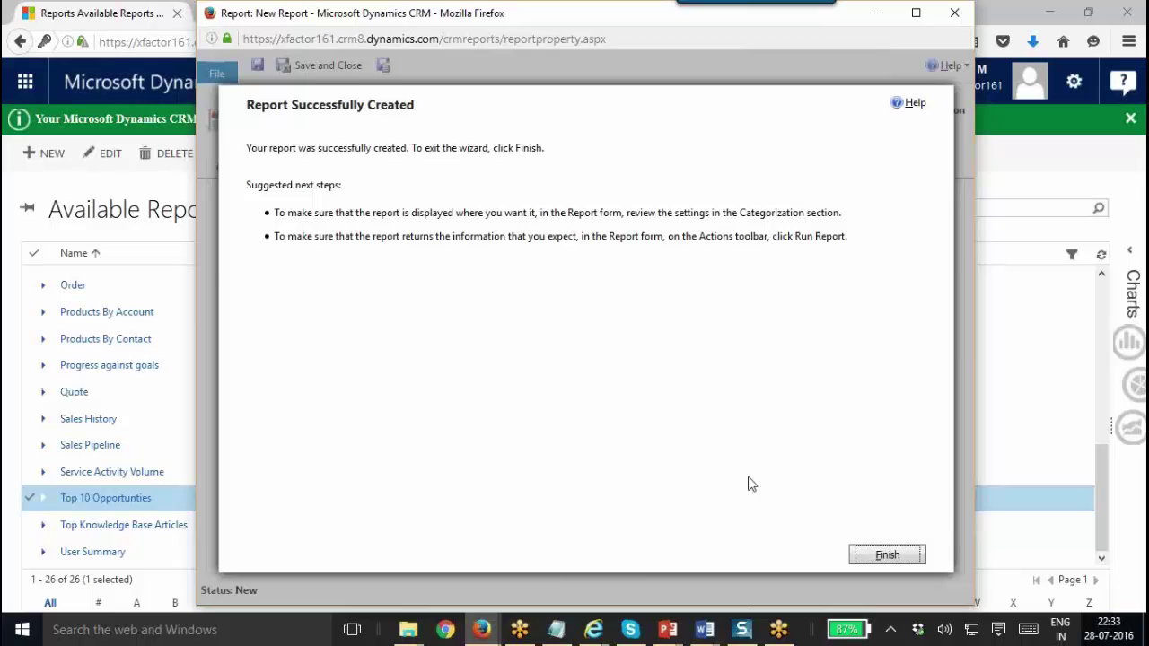
pyautogui.click(887, 556)
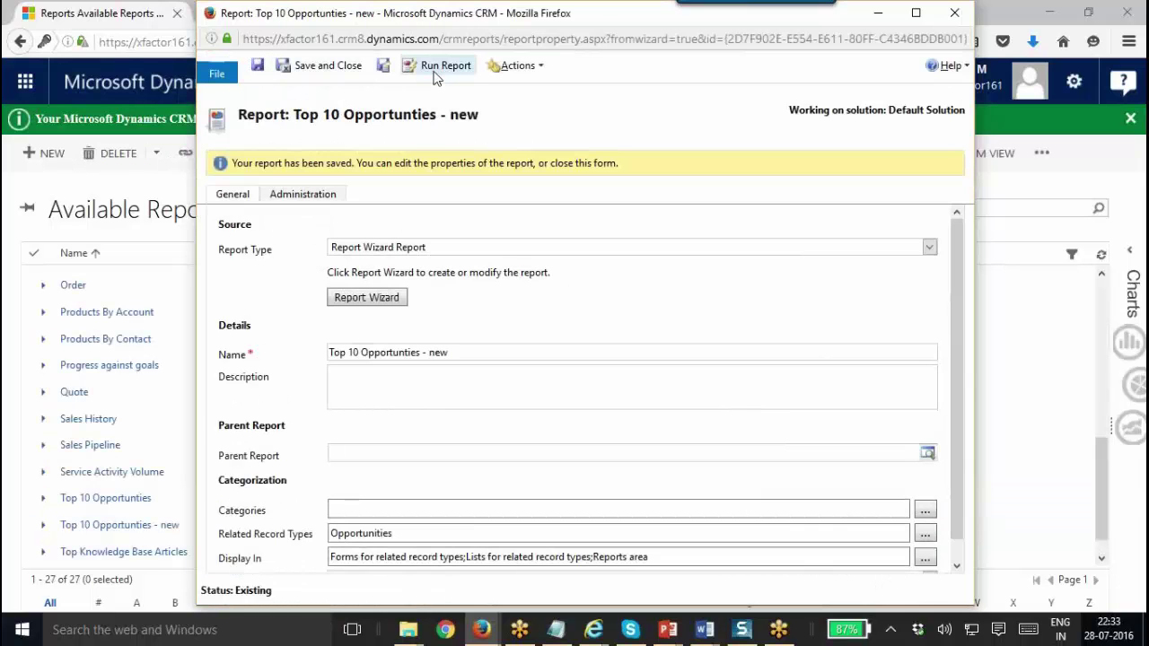
# Run the new report, examine its columns and account groups in the maximized viewer, and close the viewer
pyautogui.click(431, 66)
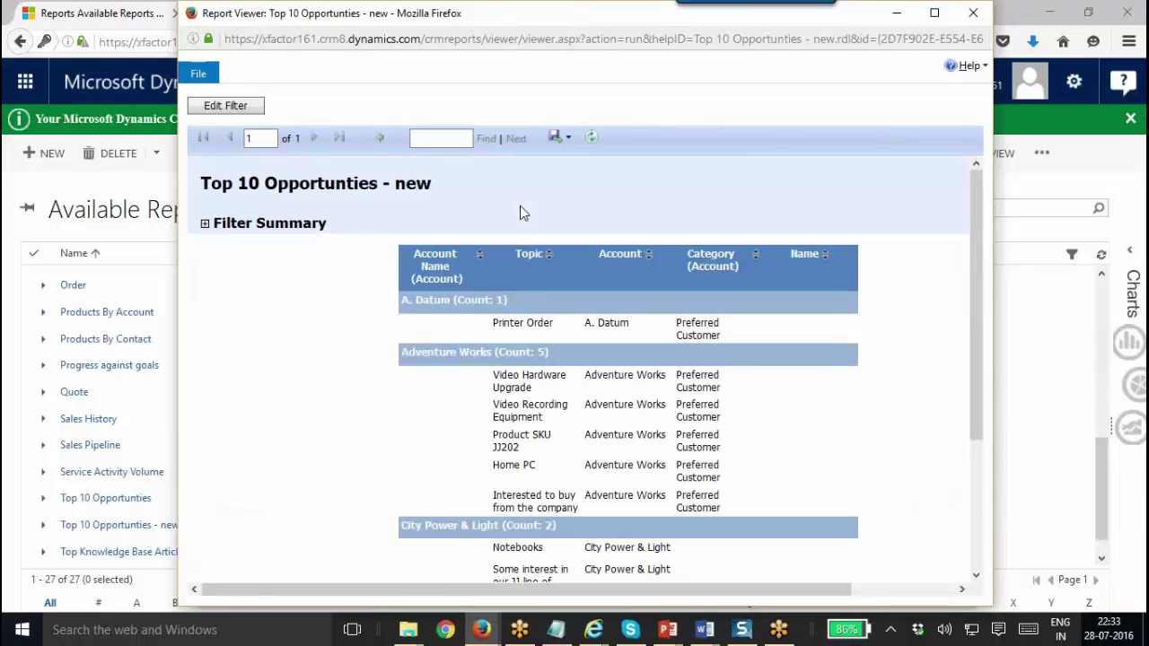
pyautogui.doubleClick(471, 12)
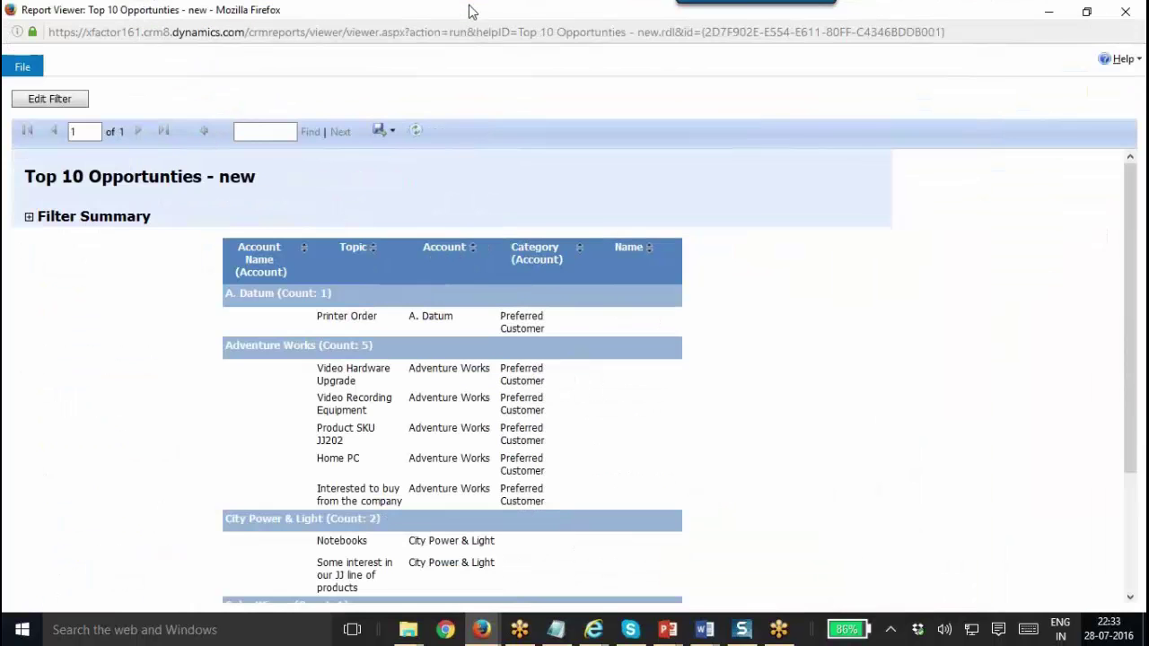
pyautogui.moveTo(1142, 191); pyautogui.dragTo(1135, 233)
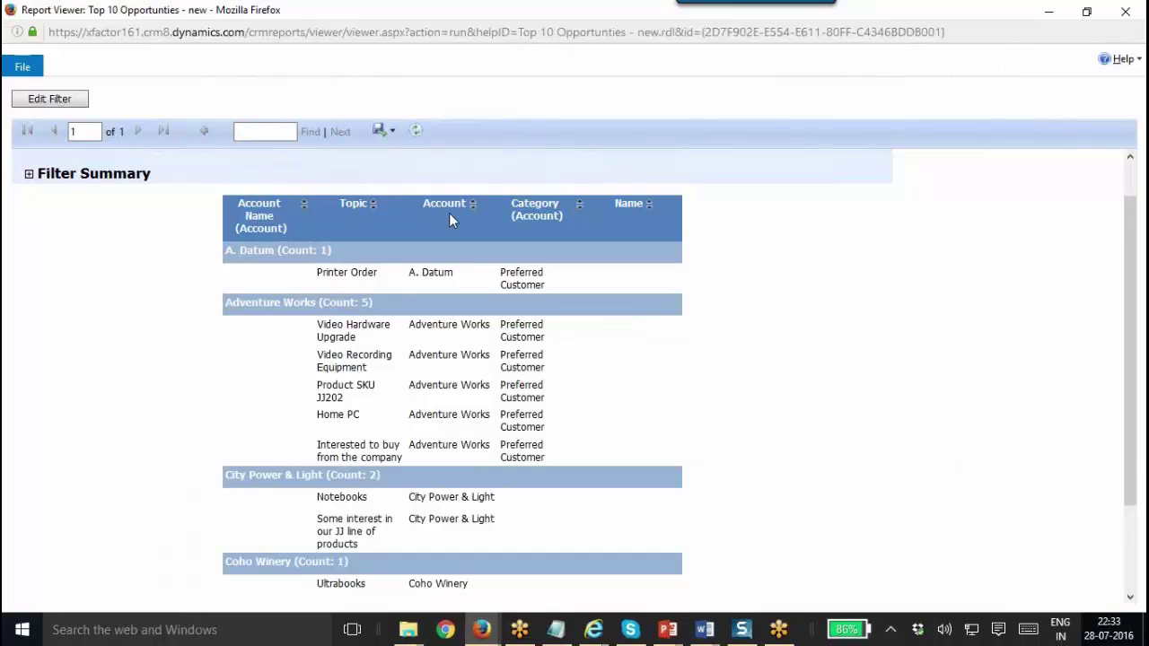
pyautogui.doubleClick(526, 204)
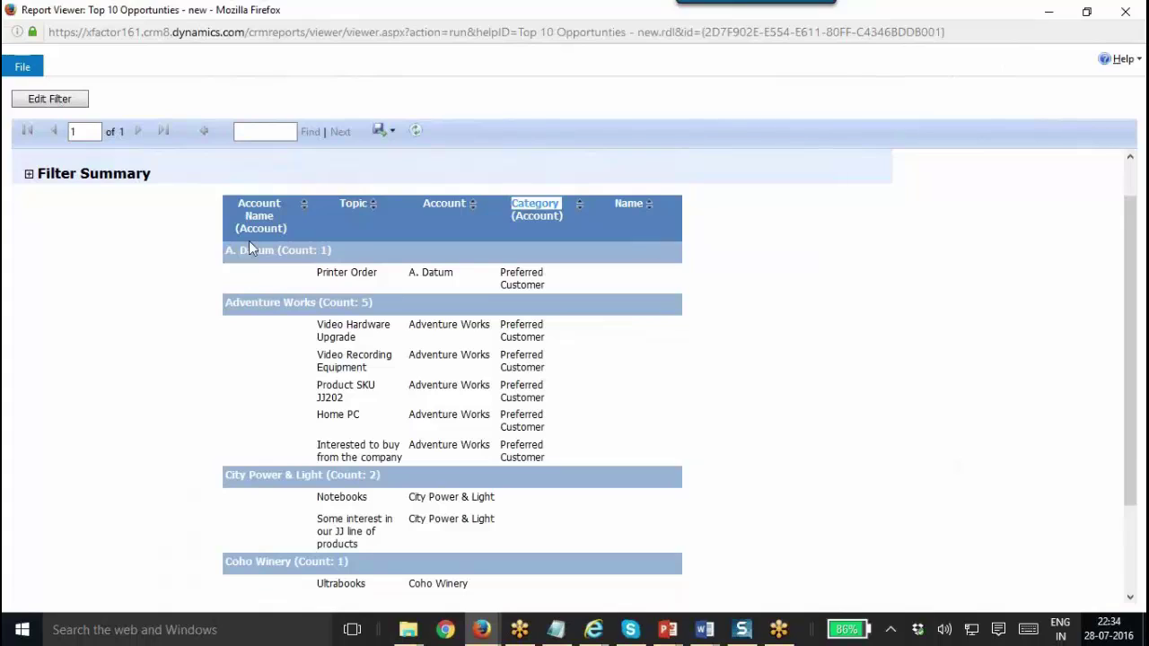
pyautogui.moveTo(230, 304); pyautogui.dragTo(440, 311)
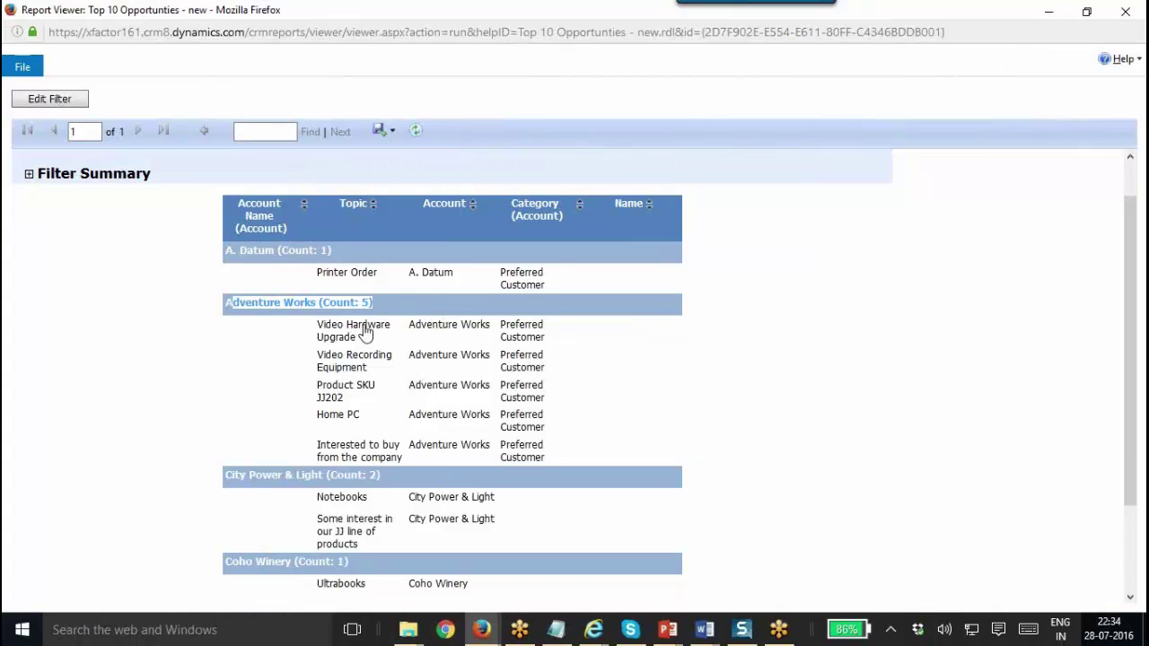
pyautogui.moveTo(371, 333); pyautogui.dragTo(428, 494)
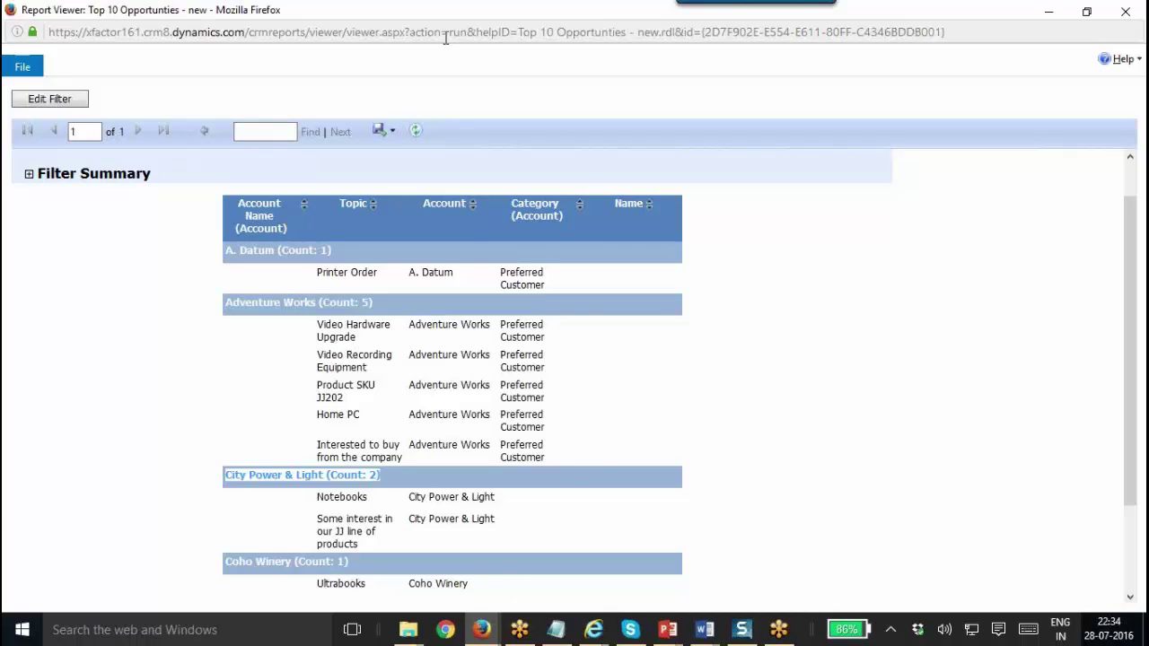
pyautogui.doubleClick(455, 11)
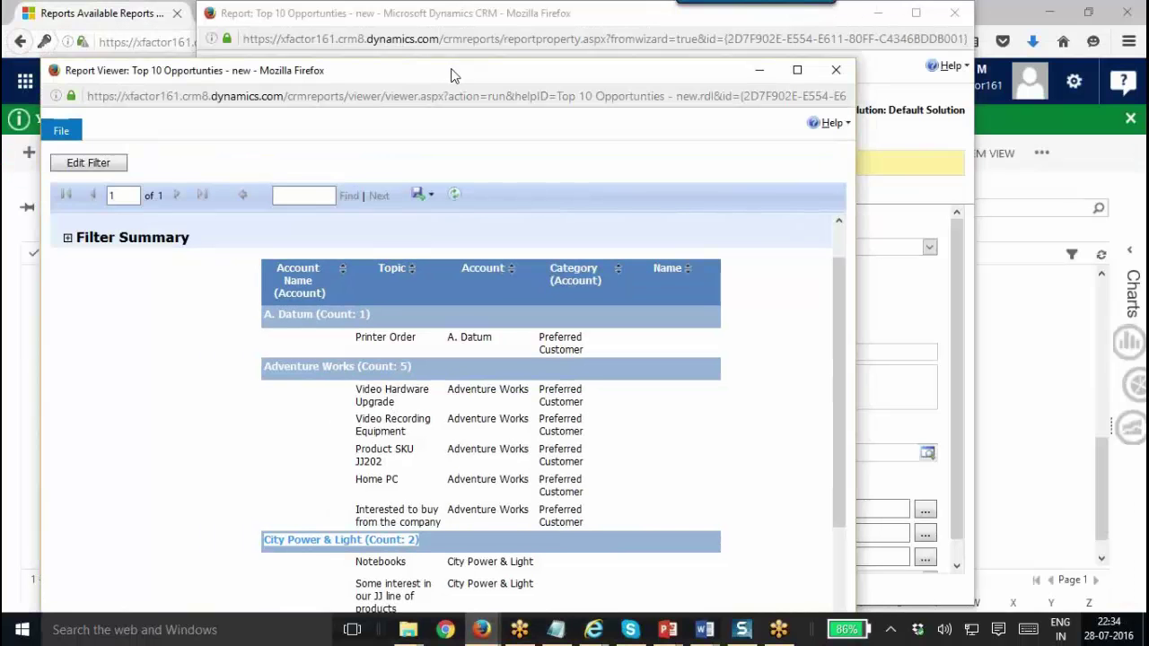
pyautogui.click(836, 72)
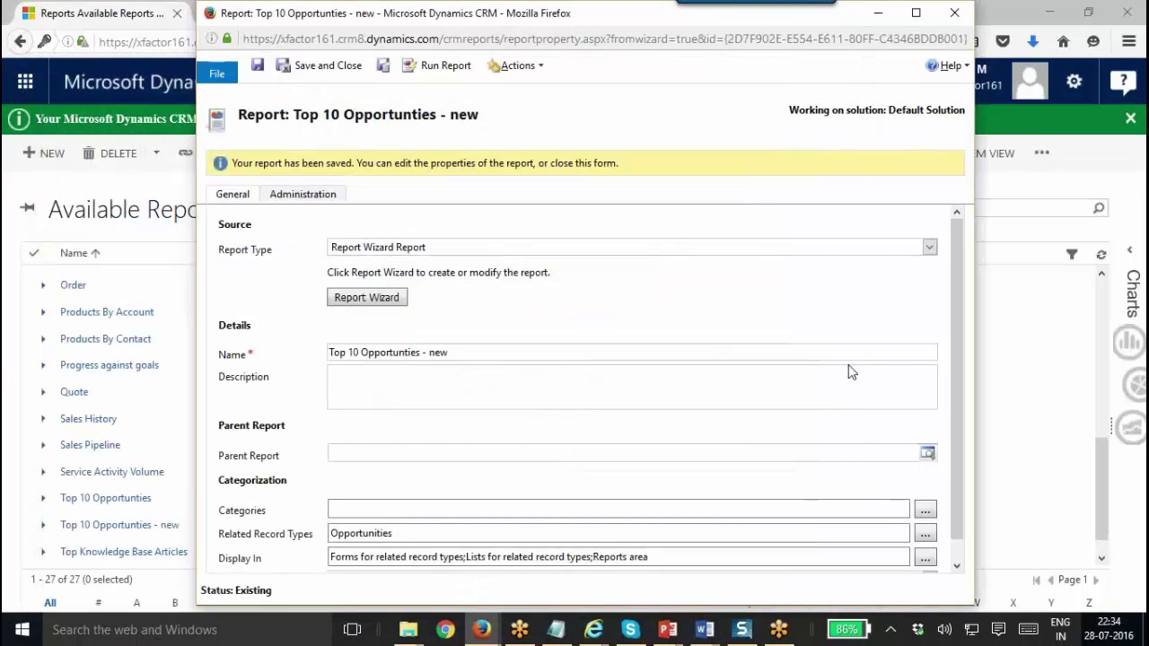